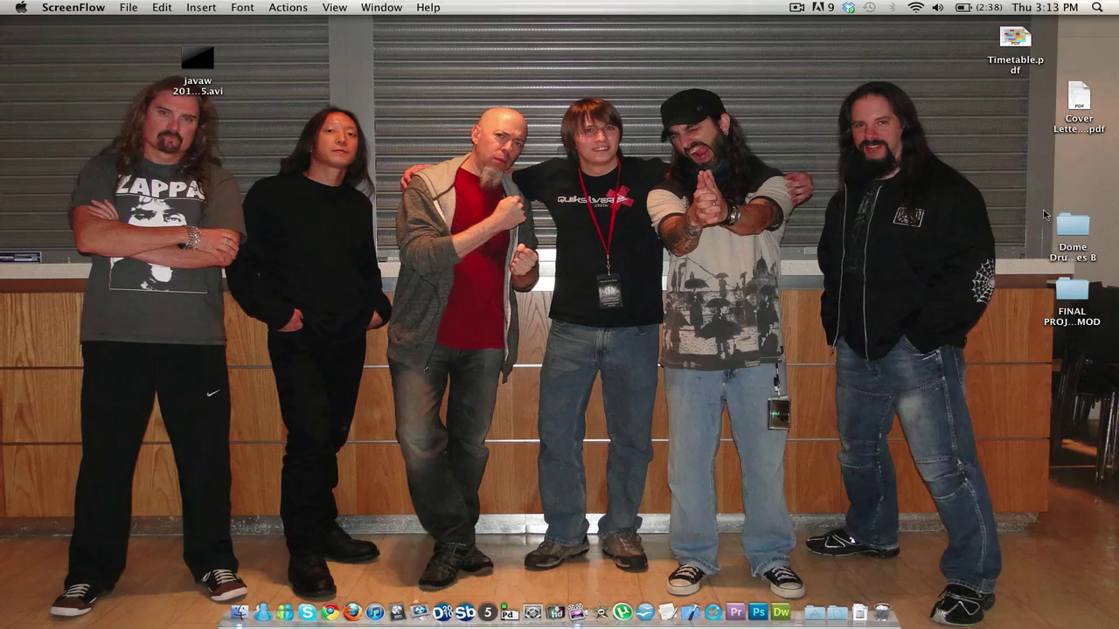
# Open Final Project FMOD.fdp from the desktop's FINAL PROJECT FMOD folder and display the Surface Music event
pyautogui.doubleClick(1073, 294)
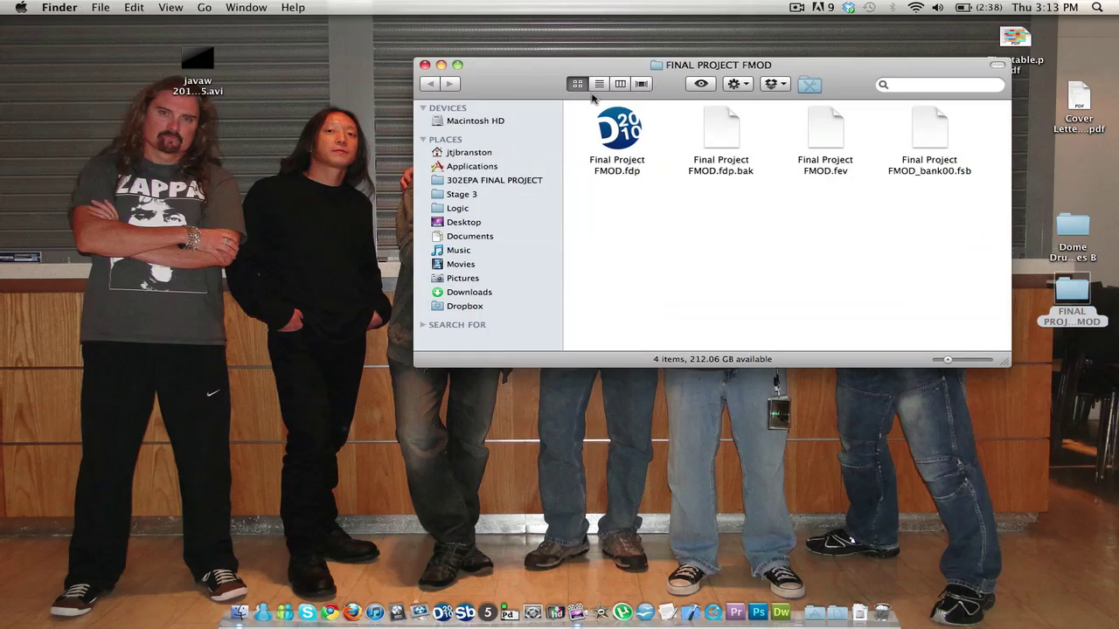
pyautogui.doubleClick(617, 132)
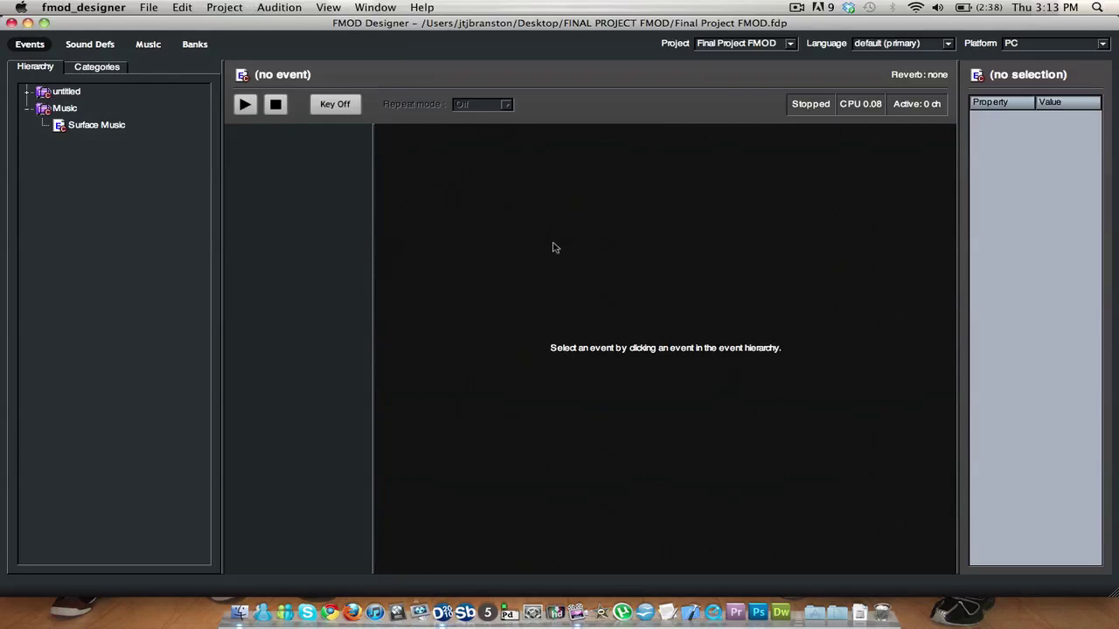
pyautogui.click(114, 129)
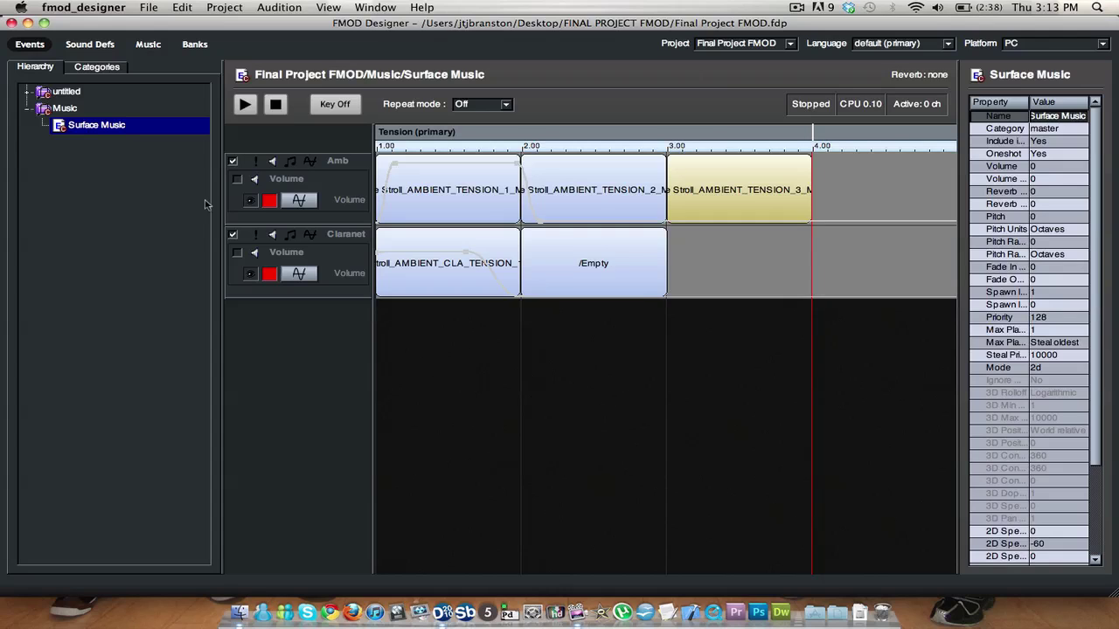
pyautogui.click(175, 196)
pyautogui.click(105, 126)
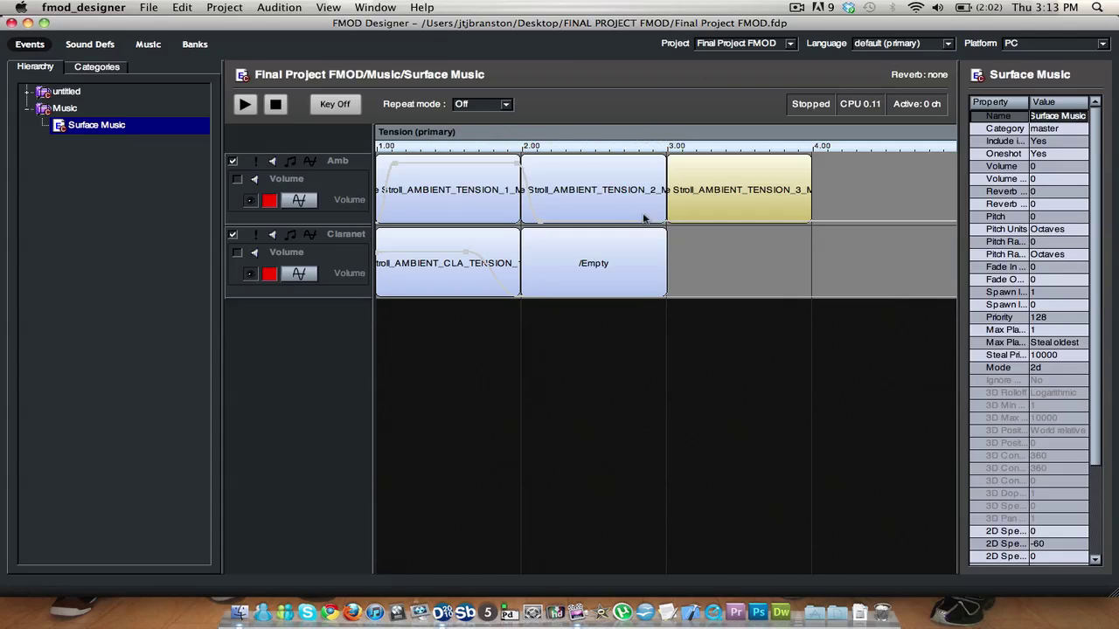
# Add a new event named Under Music to the Music event group without using a template
pyautogui.rightClick(76, 153)
pyautogui.rightClick(63, 164)
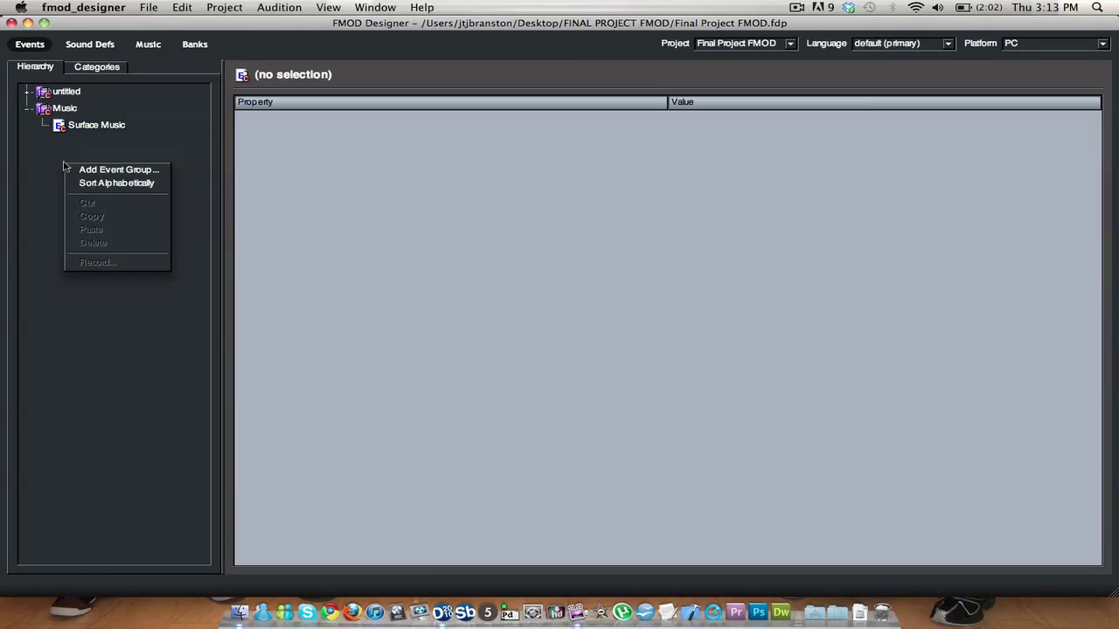
pyautogui.click(61, 106)
pyautogui.rightClick(42, 111)
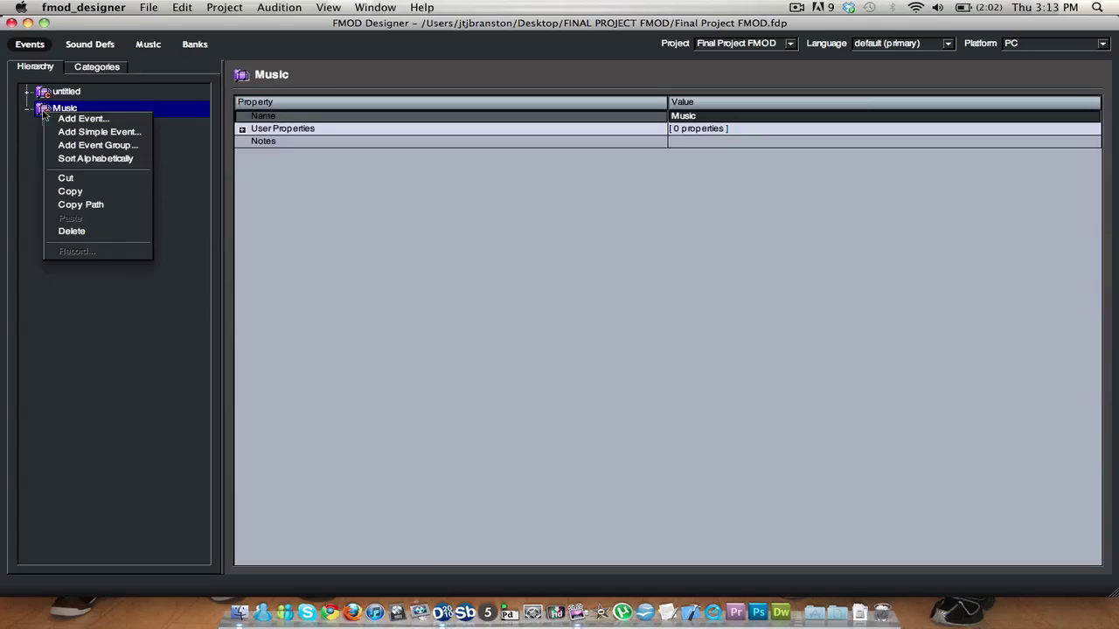
pyautogui.click(95, 120)
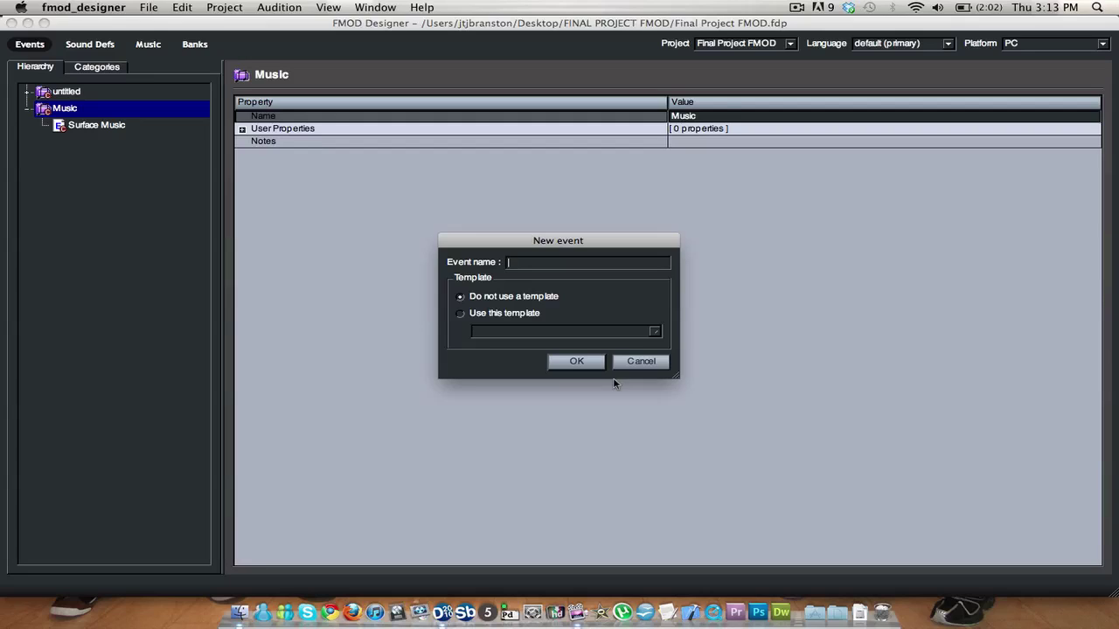
pyautogui.write('Under Music')
pyautogui.press('Return')
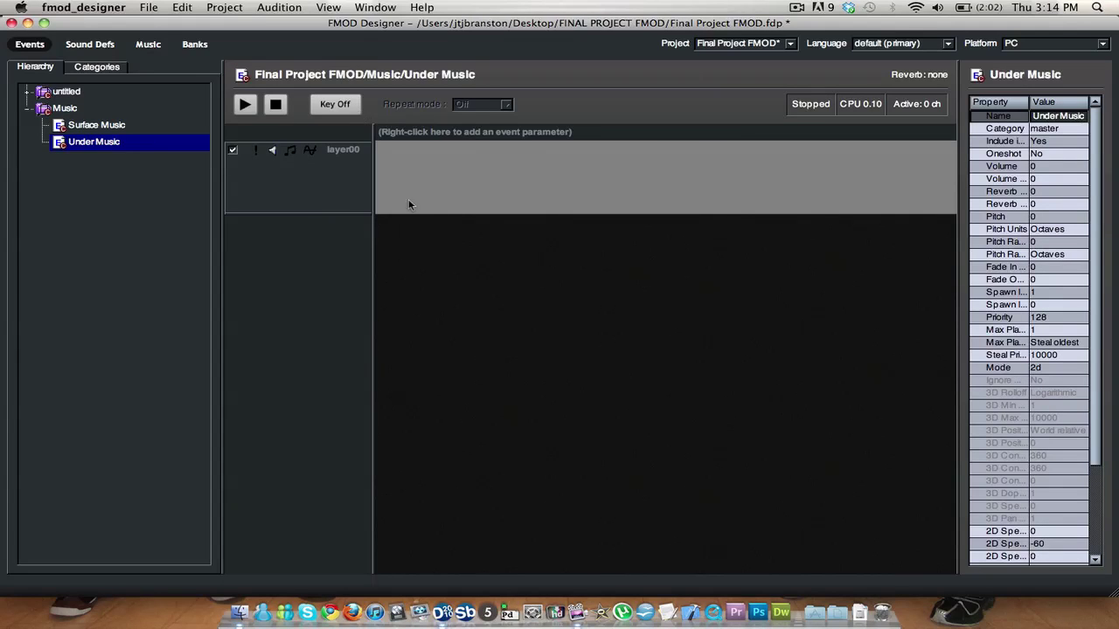
# Add a parameter to the Under Music event and name it Tension
pyautogui.rightClick(481, 139)
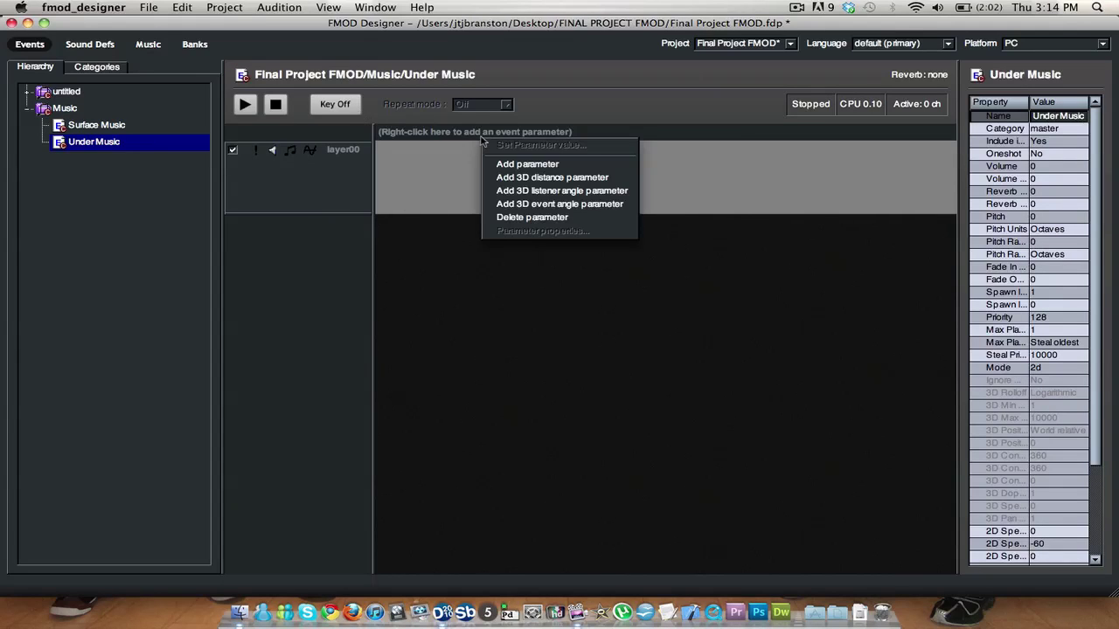
pyautogui.click(521, 165)
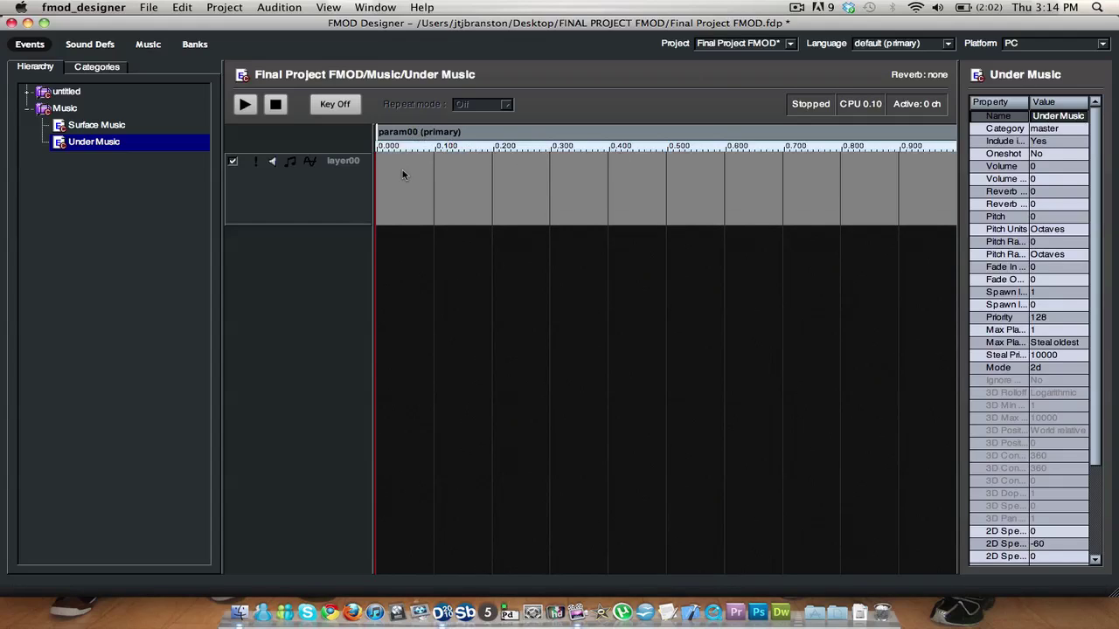
pyautogui.rightClick(441, 147)
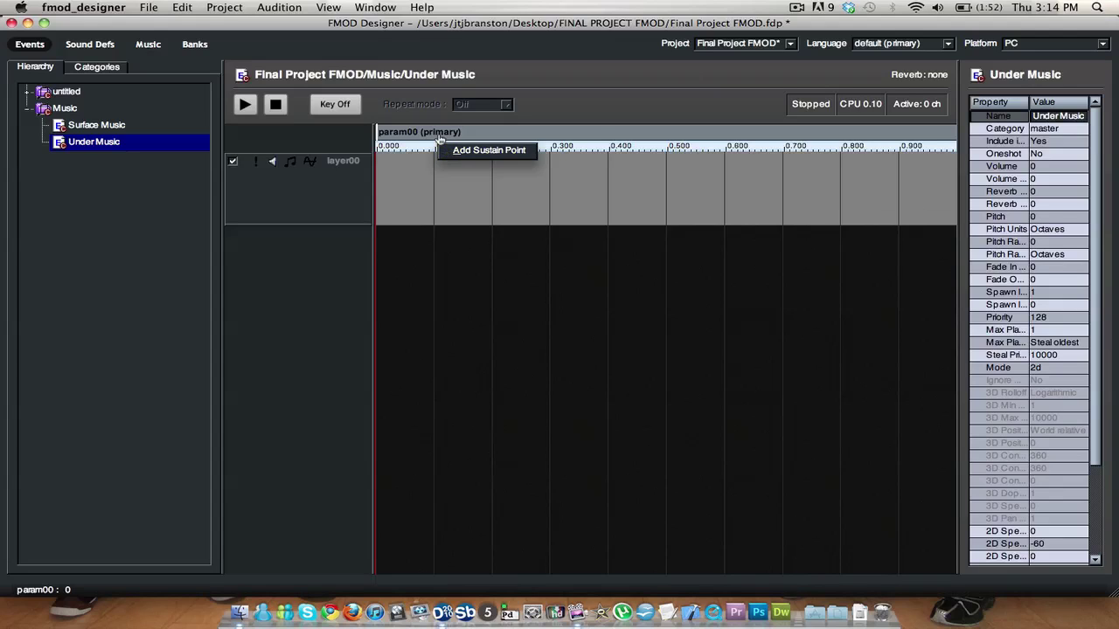
pyautogui.rightClick(440, 133)
pyautogui.click(494, 225)
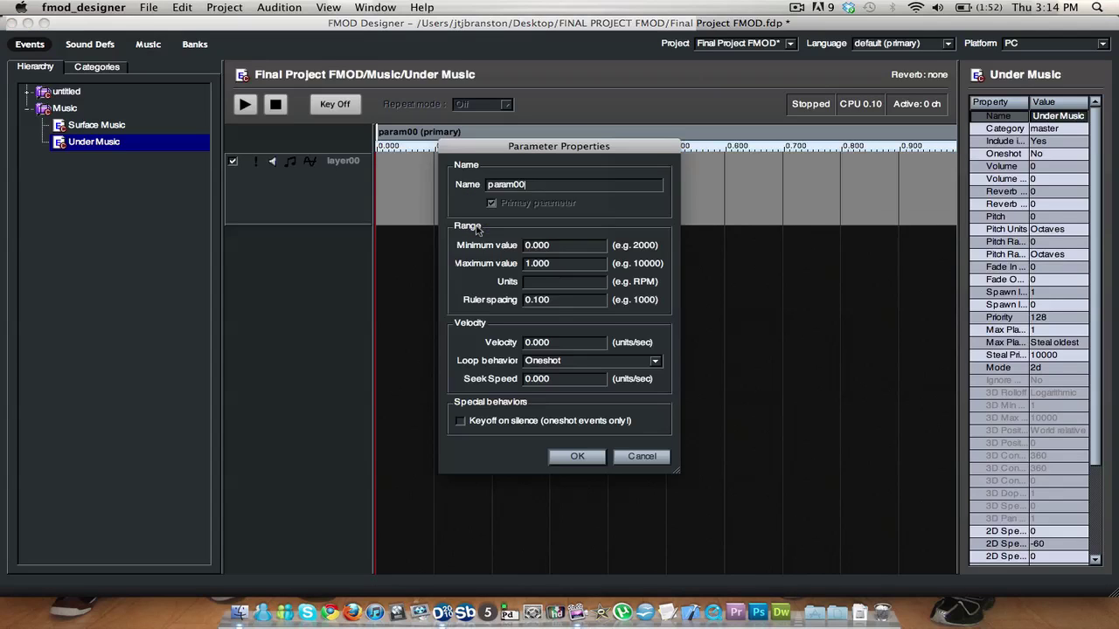
pyautogui.press('BackSpace')
pyautogui.press('BackSpace')
pyautogui.press('BackSpace')
pyautogui.press('BackSpace')
pyautogui.press('BackSpace')
pyautogui.press('BackSpace')
pyautogui.press('BackSpace')
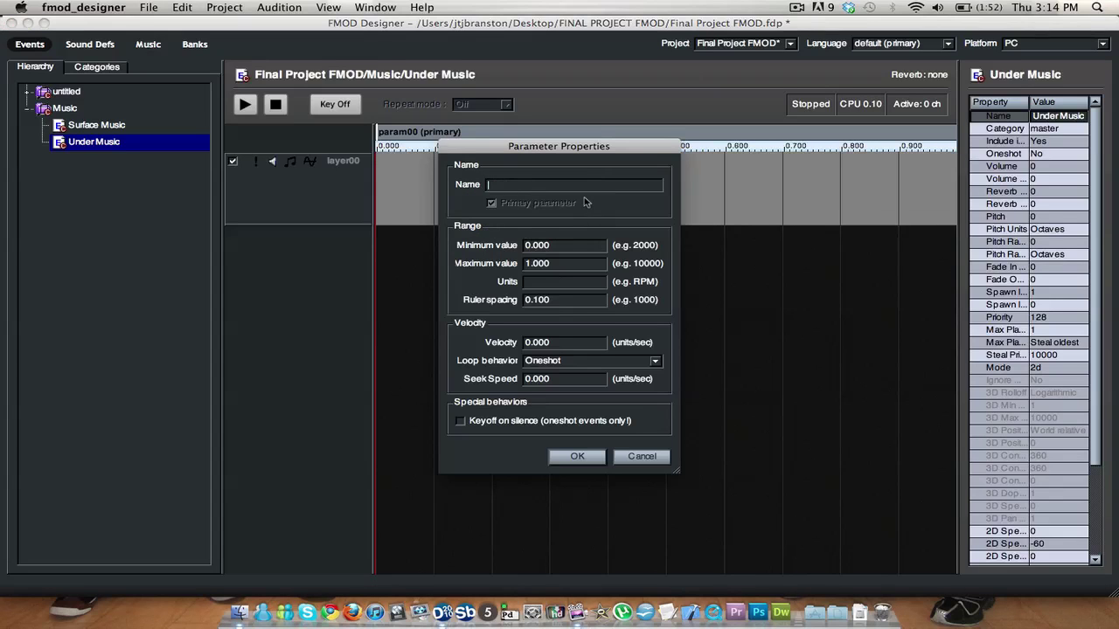
pyautogui.write('Tension')
# Set the Tension parameter's range to a minimum of 1 and a maximum of 7
pyautogui.click(597, 245)
pyautogui.press('BackSpace')
pyautogui.press('BackSpace')
pyautogui.press('BackSpace')
pyautogui.press('BackSpace')
pyautogui.press('BackSpace')
pyautogui.write('1')
pyautogui.press('Tab')
pyautogui.write('7')
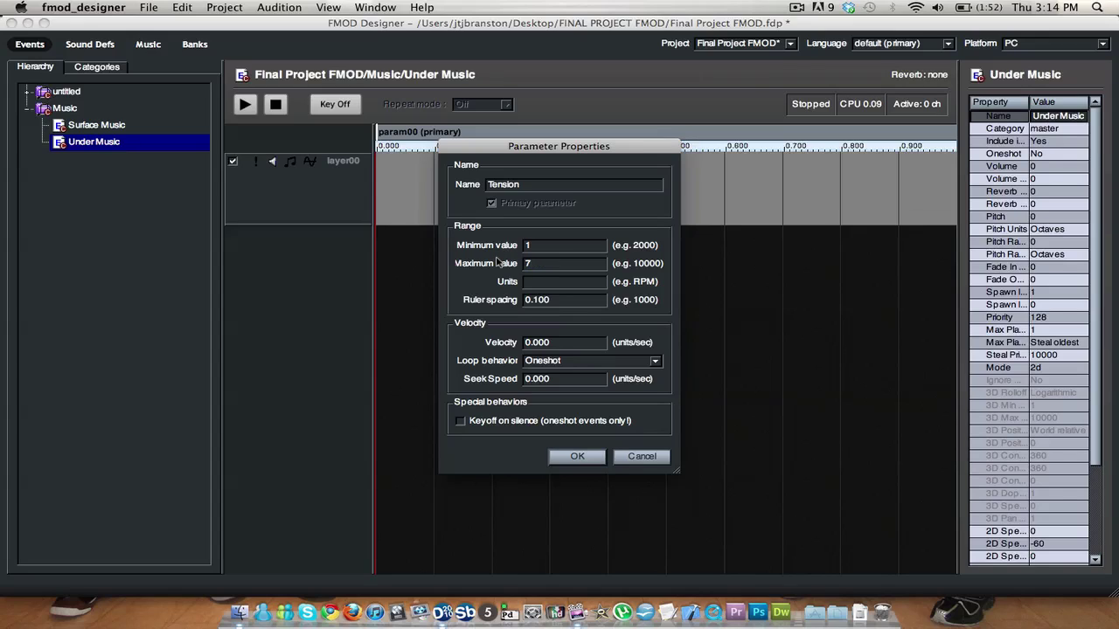
# Set the Tension parameter's ruler spacing to 1 and seek speed to 1, and apply the properties
pyautogui.rightClick(551, 299)
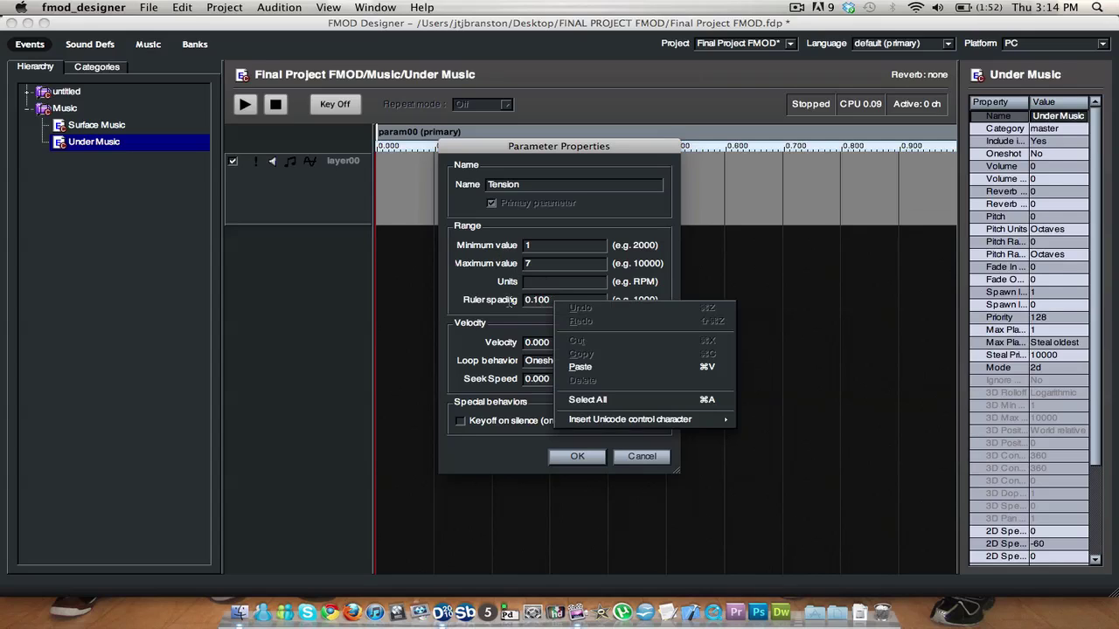
pyautogui.click(537, 300)
pyautogui.moveTo(550, 300); pyautogui.dragTo(499, 300)
pyautogui.write('1')
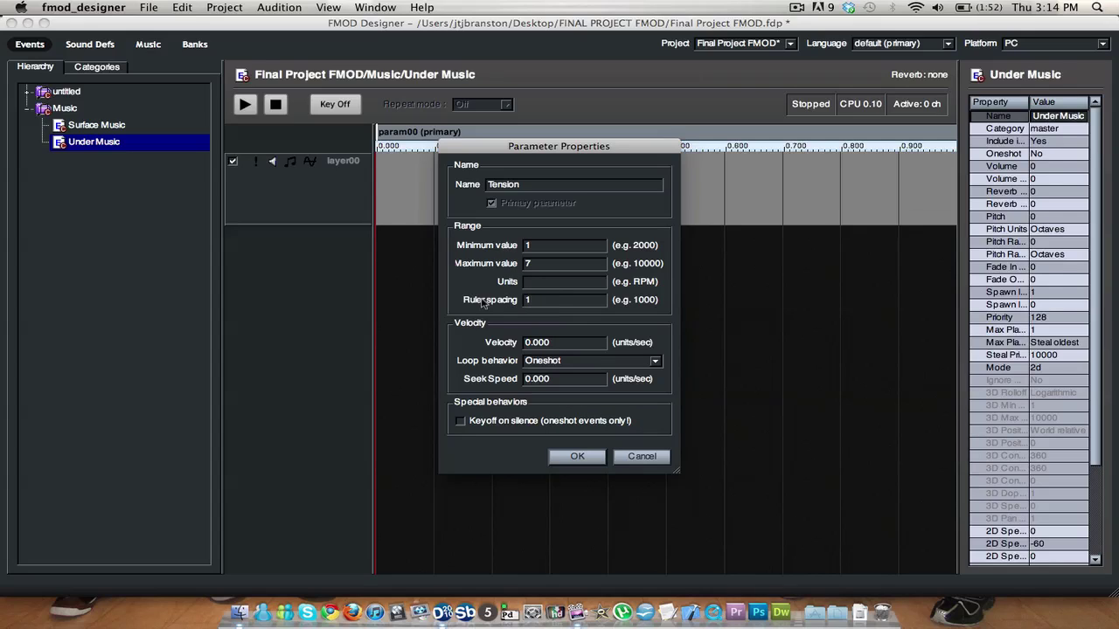
pyautogui.moveTo(551, 381); pyautogui.dragTo(505, 383)
pyautogui.write('1')
pyautogui.click(564, 458)
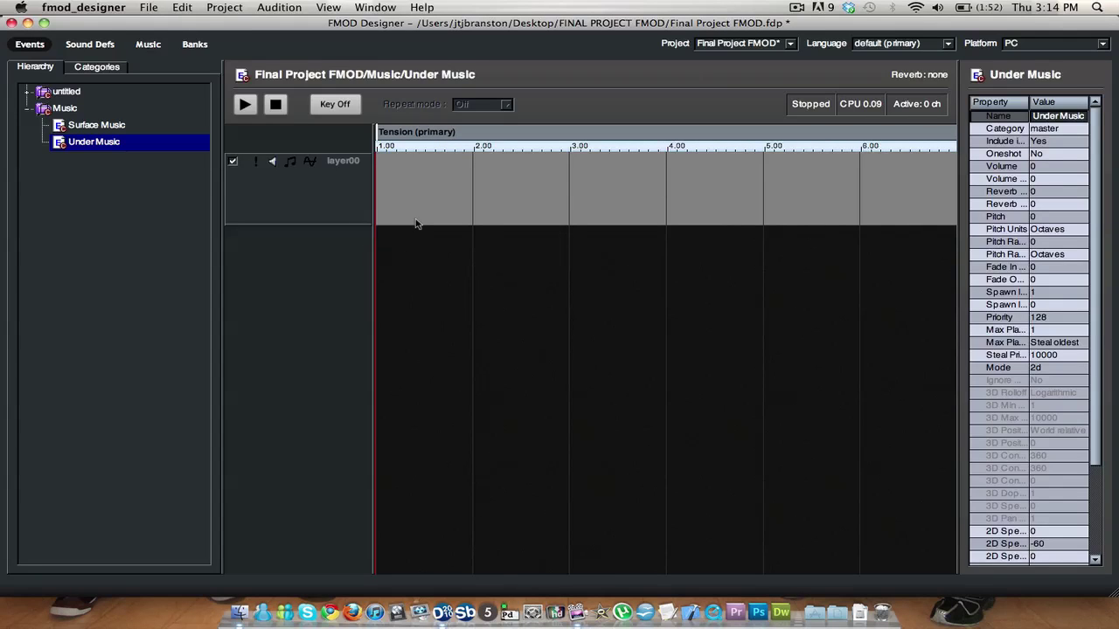
# Add a second layer to the Under Music event and rename the first layer Tensions
pyautogui.rightClick(307, 257)
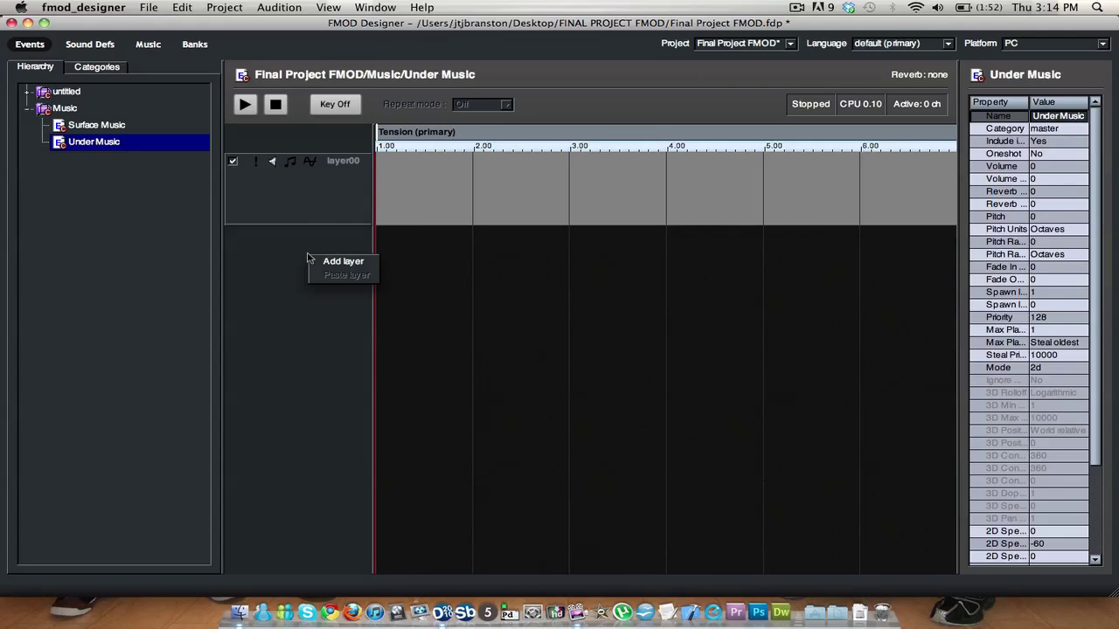
pyautogui.click(320, 260)
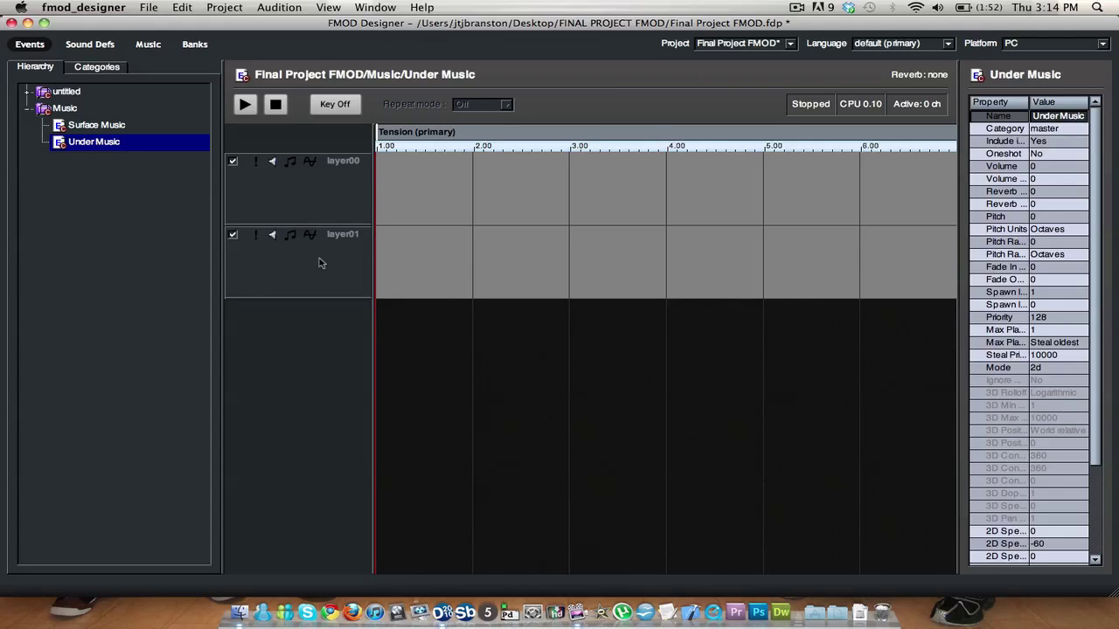
pyautogui.doubleClick(349, 188)
pyautogui.press('BackSpace')
pyautogui.press('BackSpace')
pyautogui.press('BackSpace')
pyautogui.press('BackSpace')
pyautogui.press('BackSpace')
pyautogui.press('BackSpace')
pyautogui.press('BackSpace')
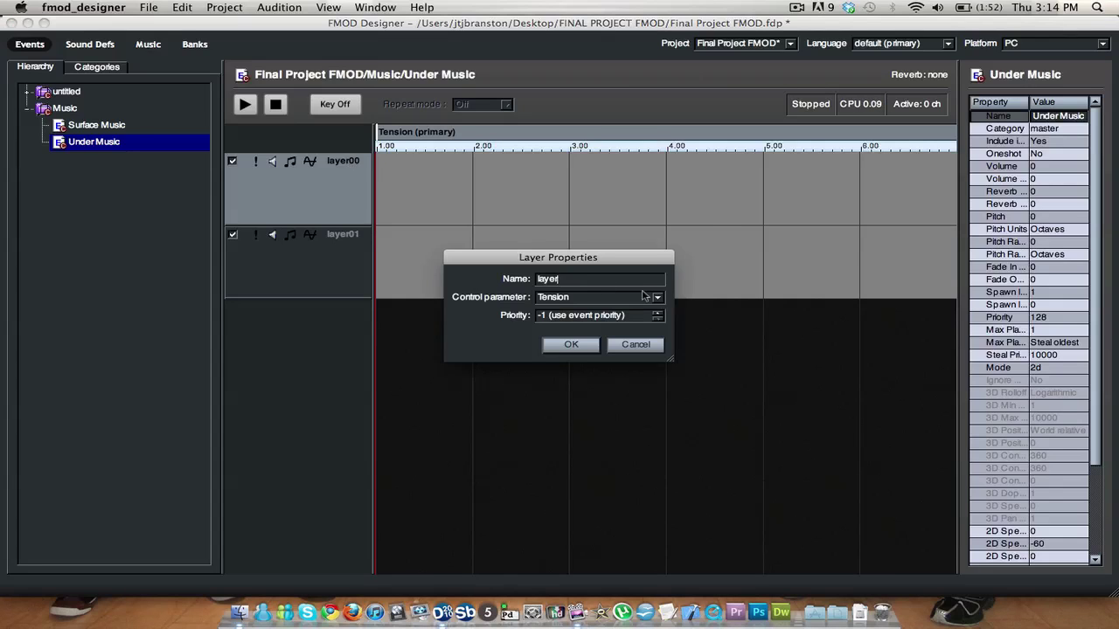
pyautogui.write('Tensions')
pyautogui.press('Return')
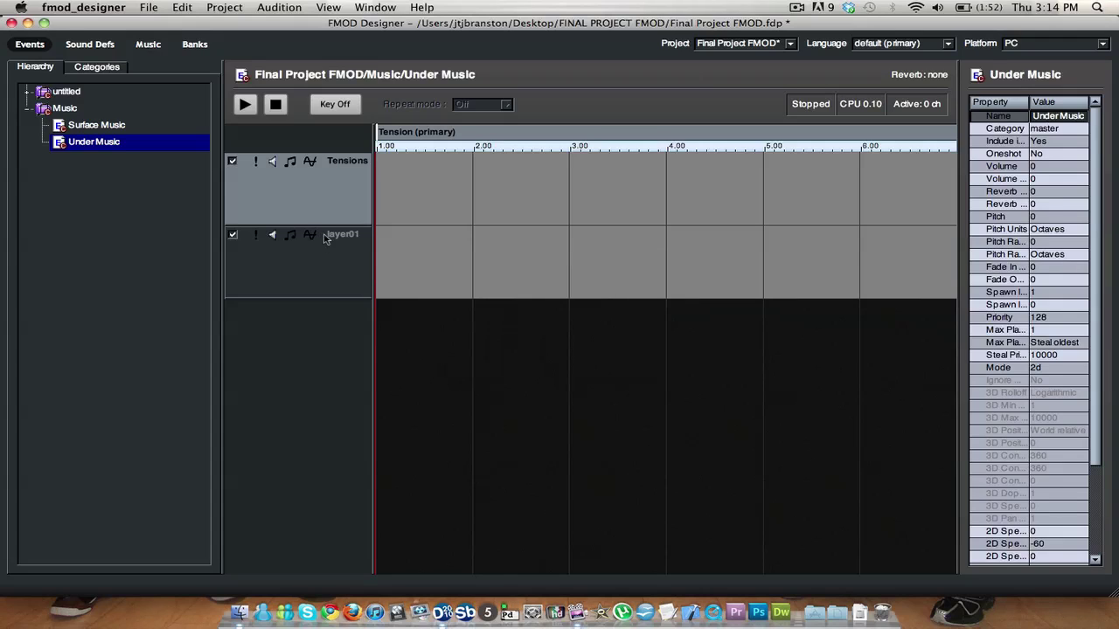
# Rename the second layer of the Under Music event Hats
pyautogui.doubleClick(342, 237)
pyautogui.moveTo(579, 278); pyautogui.dragTo(525, 288)
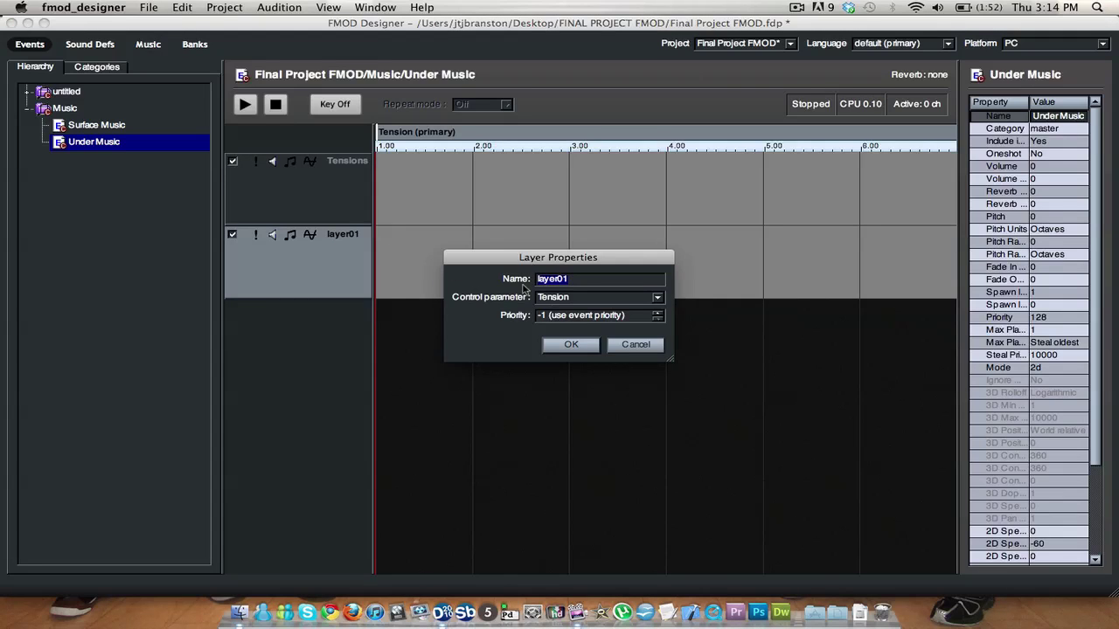
pyautogui.press('BackSpace')
pyautogui.write('Hats')
pyautogui.press('Return')
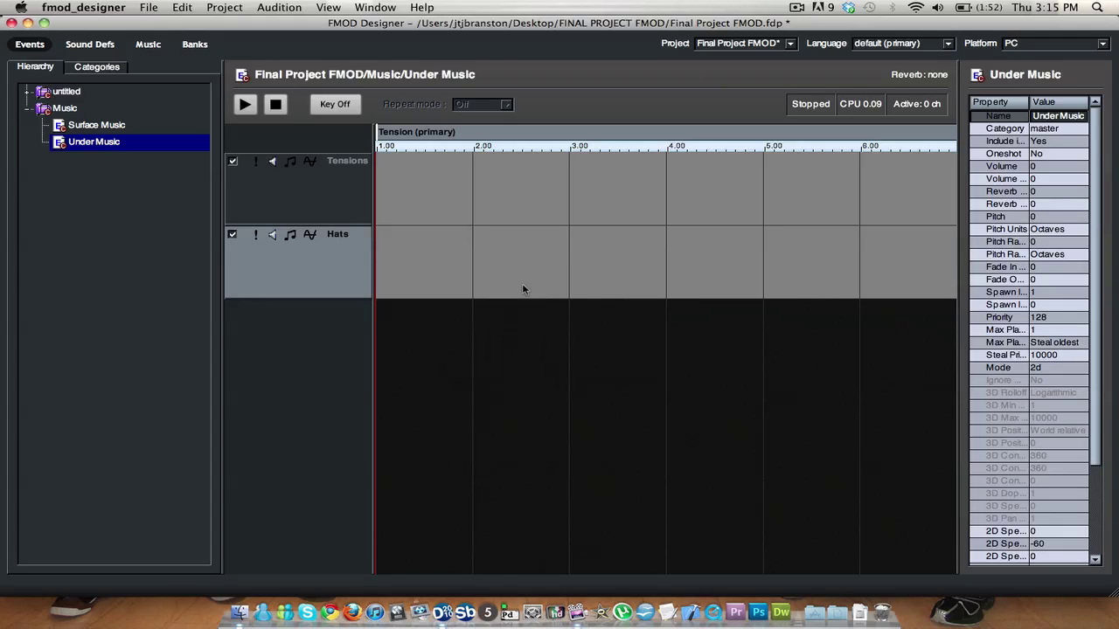
# Add a third layer below Hats and name it Toms
pyautogui.rightClick(311, 344)
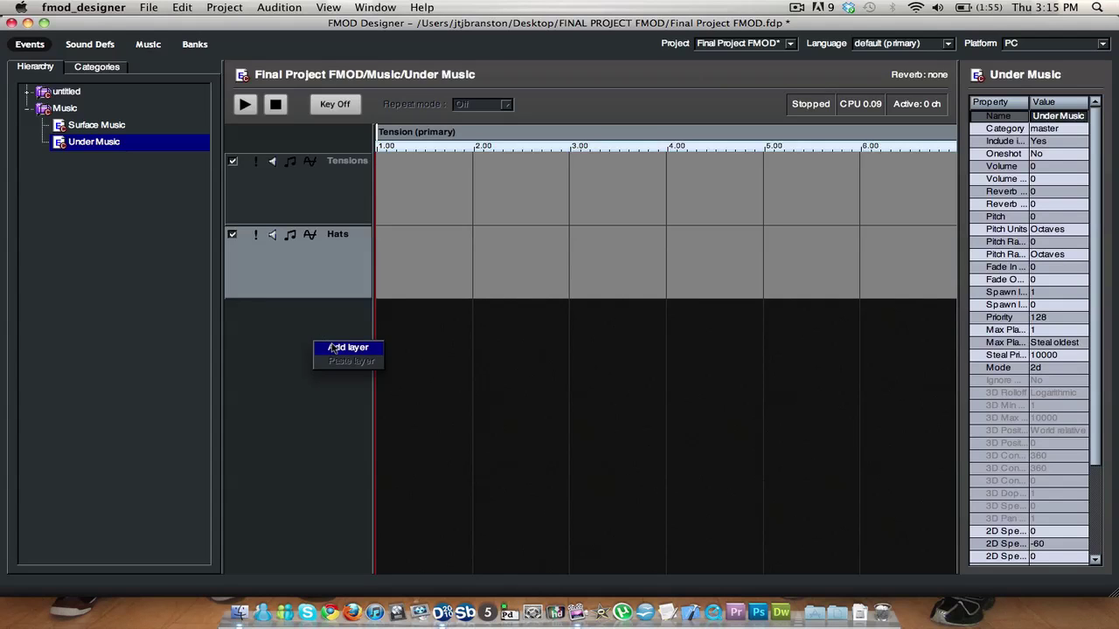
pyautogui.click(333, 348)
pyautogui.doubleClick(341, 317)
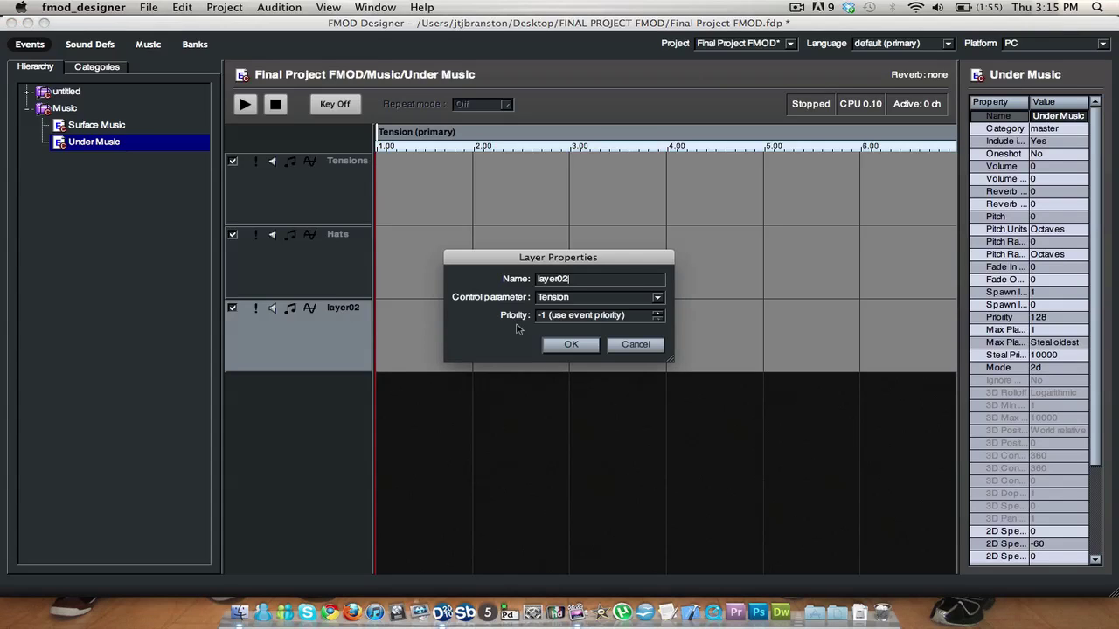
pyautogui.press('BackSpace')
pyautogui.press('BackSpace')
pyautogui.press('BackSpace')
pyautogui.press('BackSpace')
pyautogui.press('BackSpace')
pyautogui.press('BackSpace')
pyautogui.press('BackSpace')
pyautogui.write('Toms')
pyautogui.press('Return')
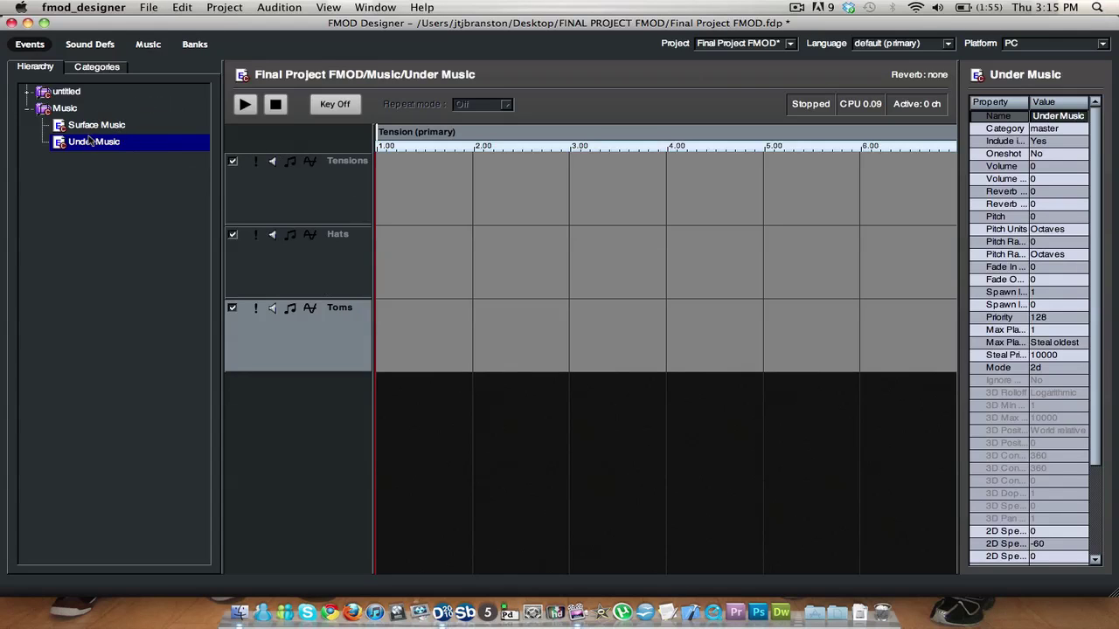
# Start adding sound definitions from wavetables and browse to Logic/Final Project/Where Stars Cant Shine/Bounces
pyautogui.click(90, 45)
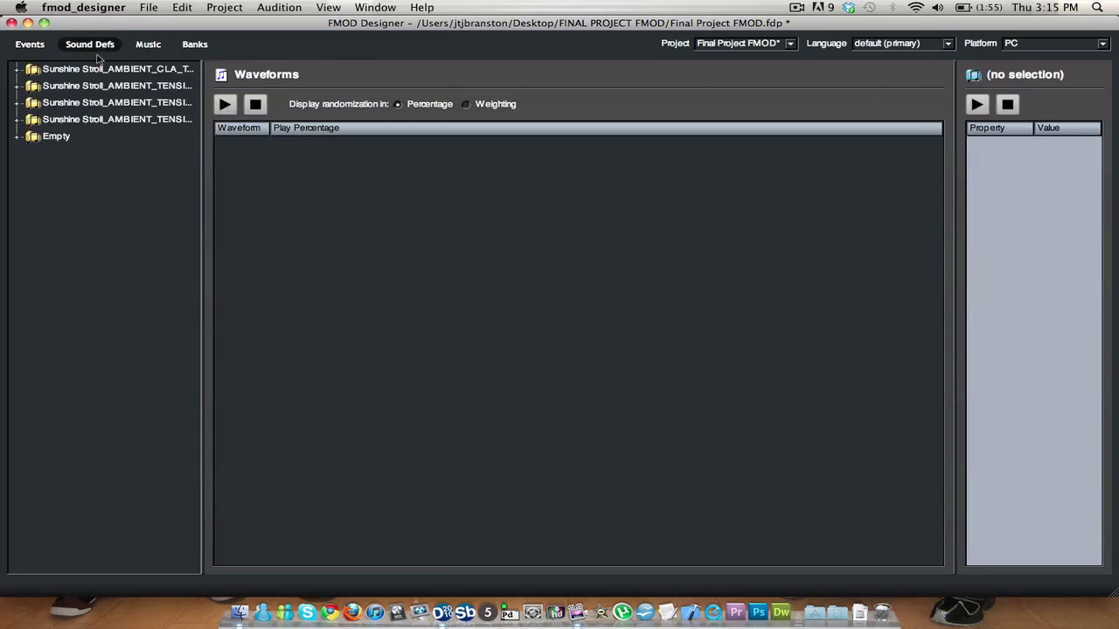
pyautogui.rightClick(50, 204)
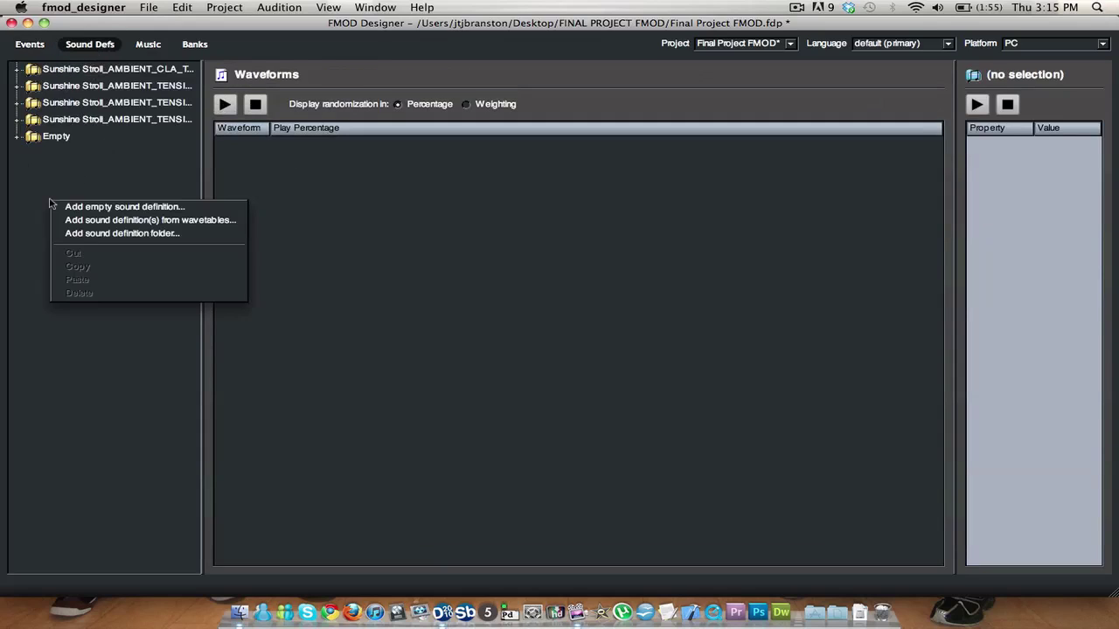
pyautogui.click(97, 220)
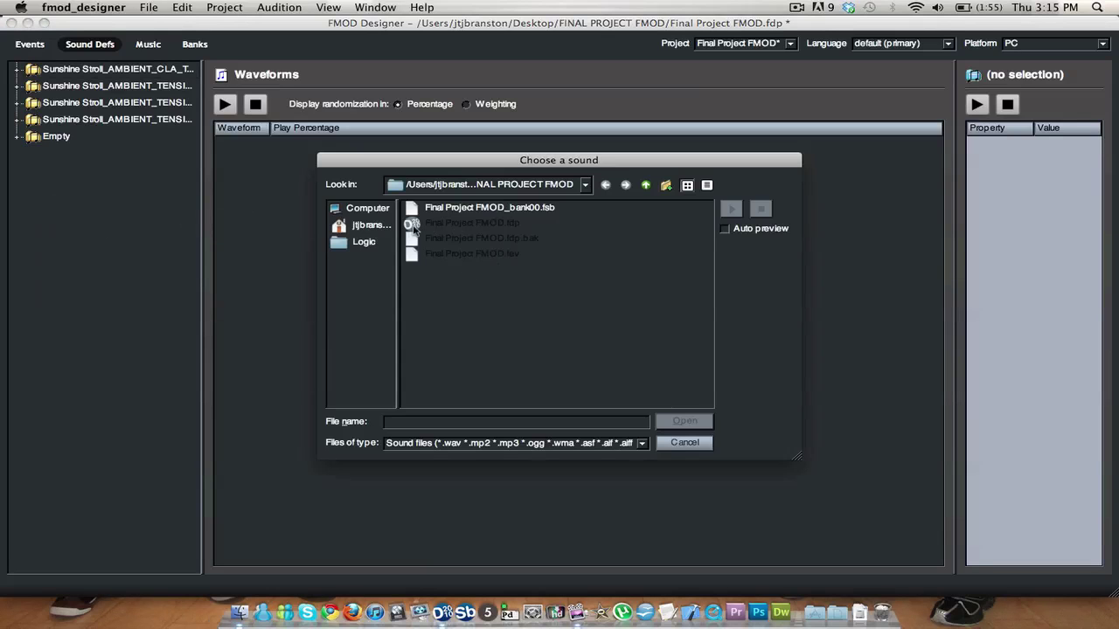
pyautogui.click(358, 243)
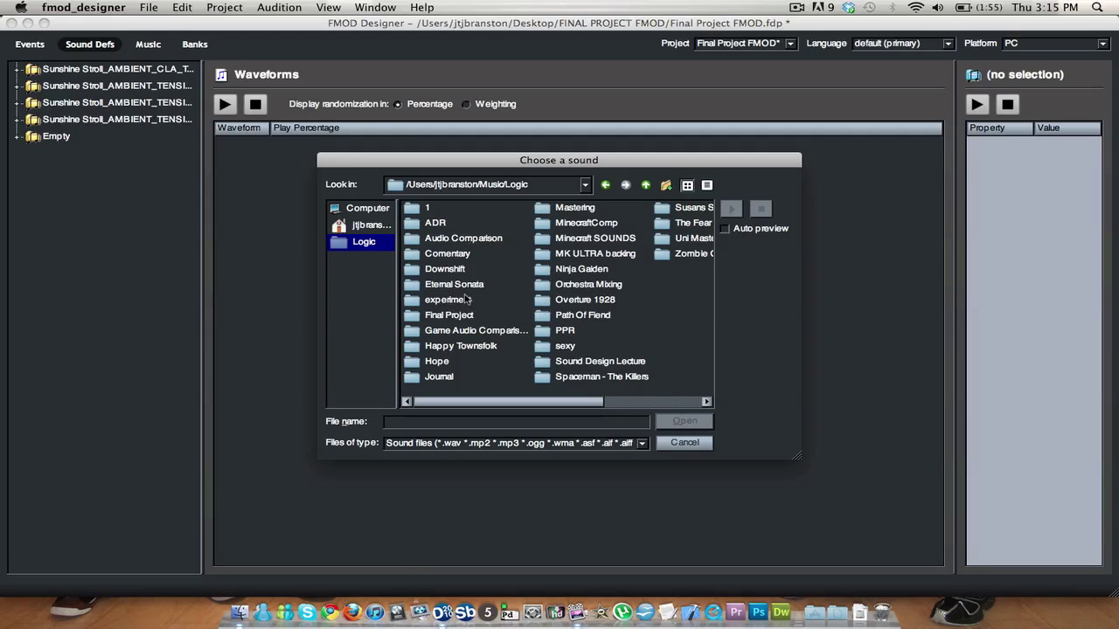
pyautogui.doubleClick(420, 316)
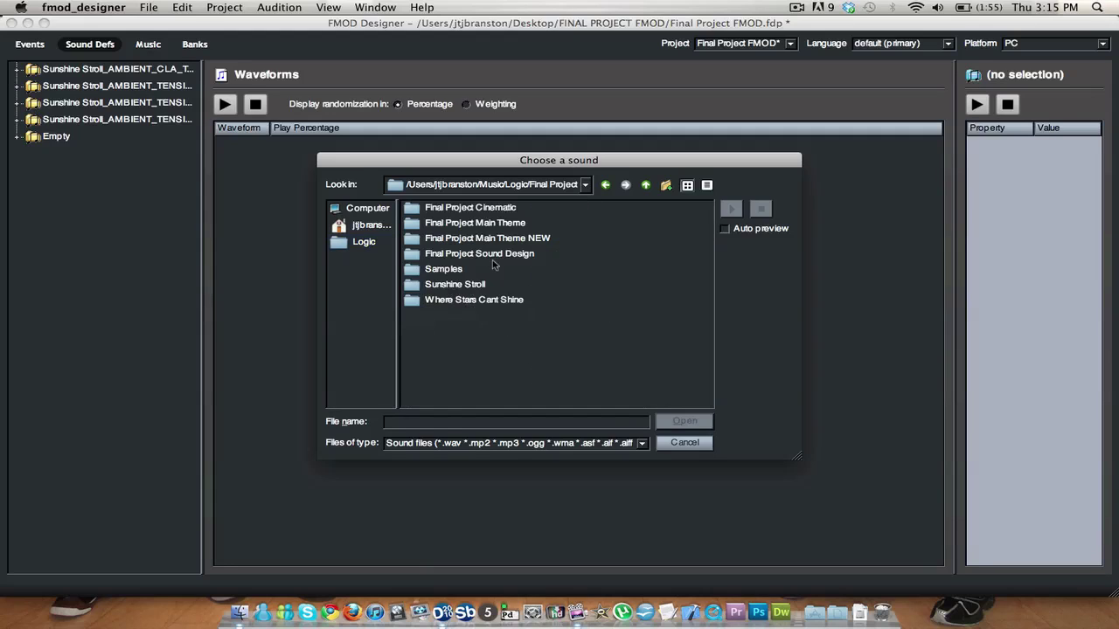
pyautogui.doubleClick(414, 300)
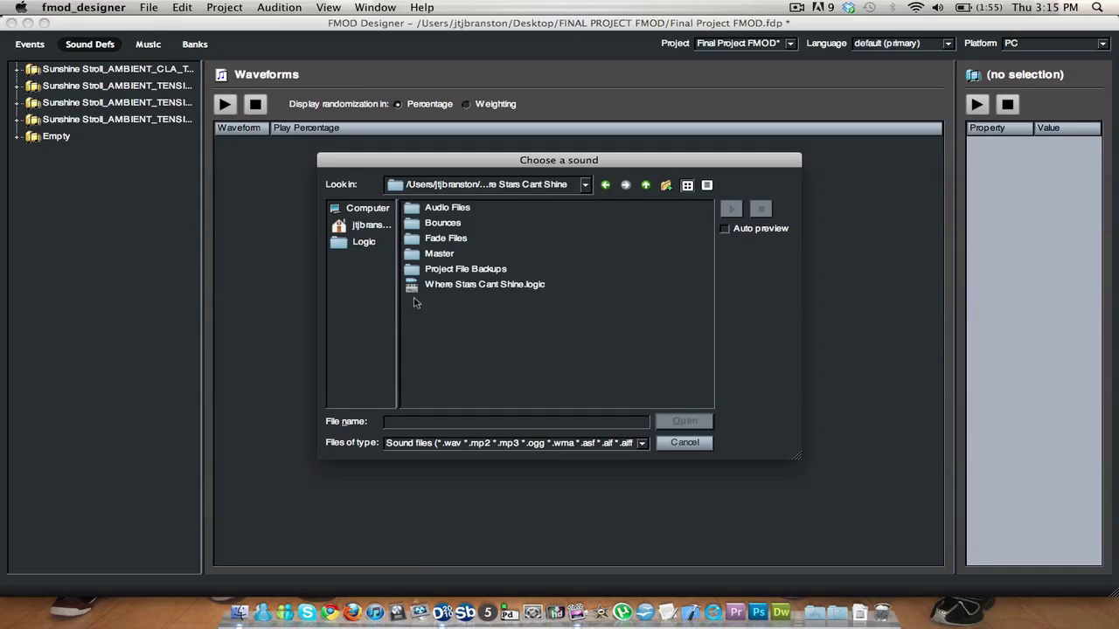
pyautogui.doubleClick(416, 225)
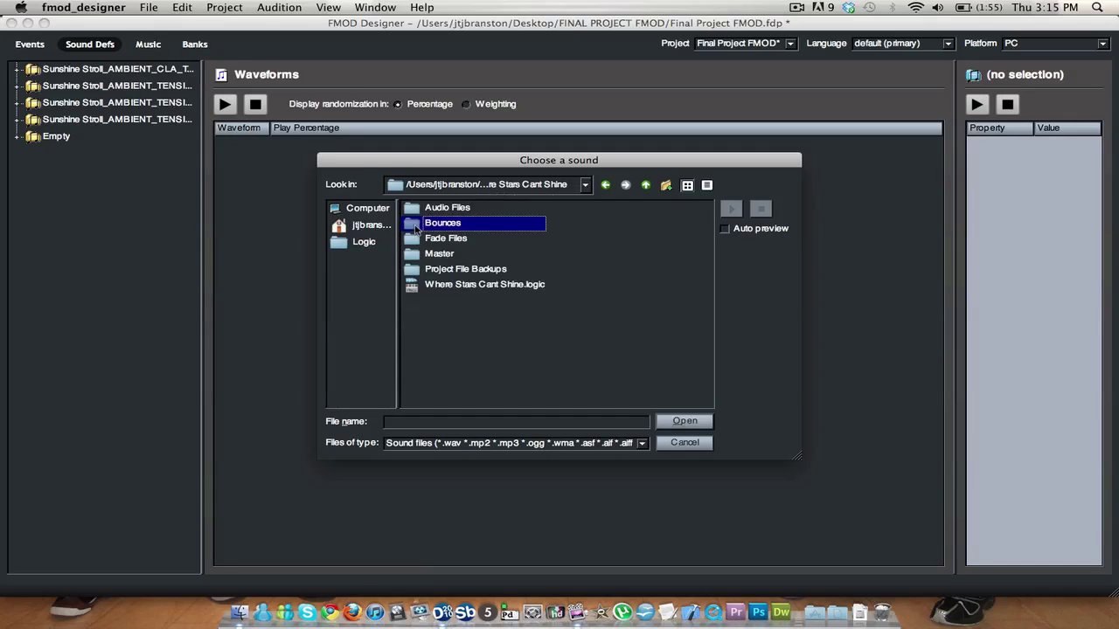
# Import Ambience_FLAWLESS_LOOP, Hats Echo_TENSION_1, TENSION_1_TRANSITION, TENSION_2, TENSION_3, TENSION_4 and Toms_TENSION_1 WAV files as sound definitions, and return to the event layers
pyautogui.click(445, 213)
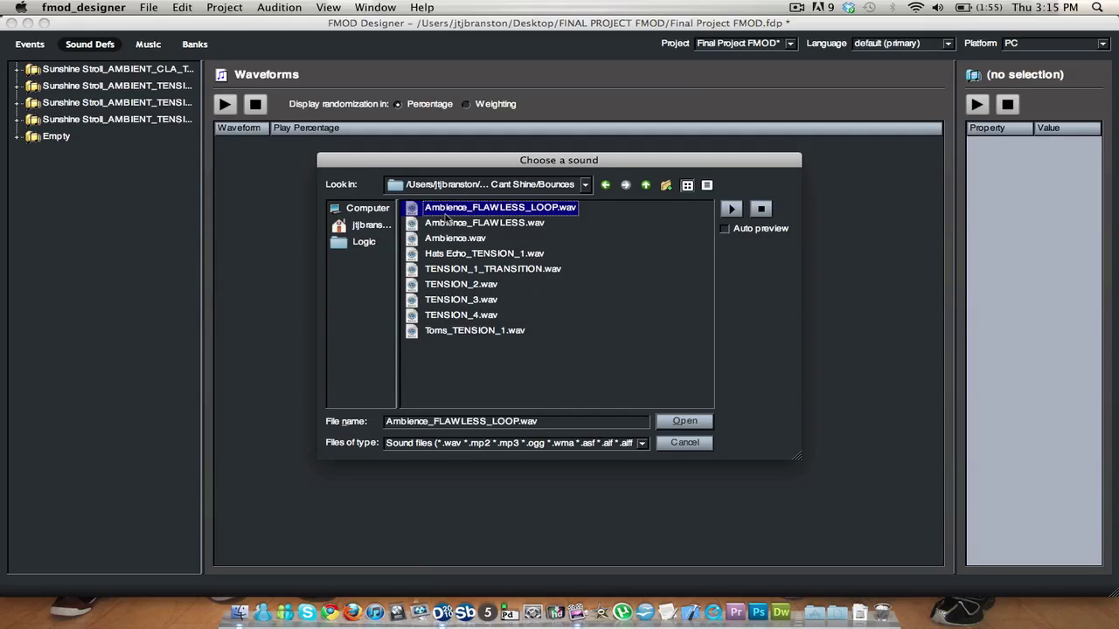
pyautogui.keyDown('super'); pyautogui.click(445, 253); pyautogui.keyUp('super')
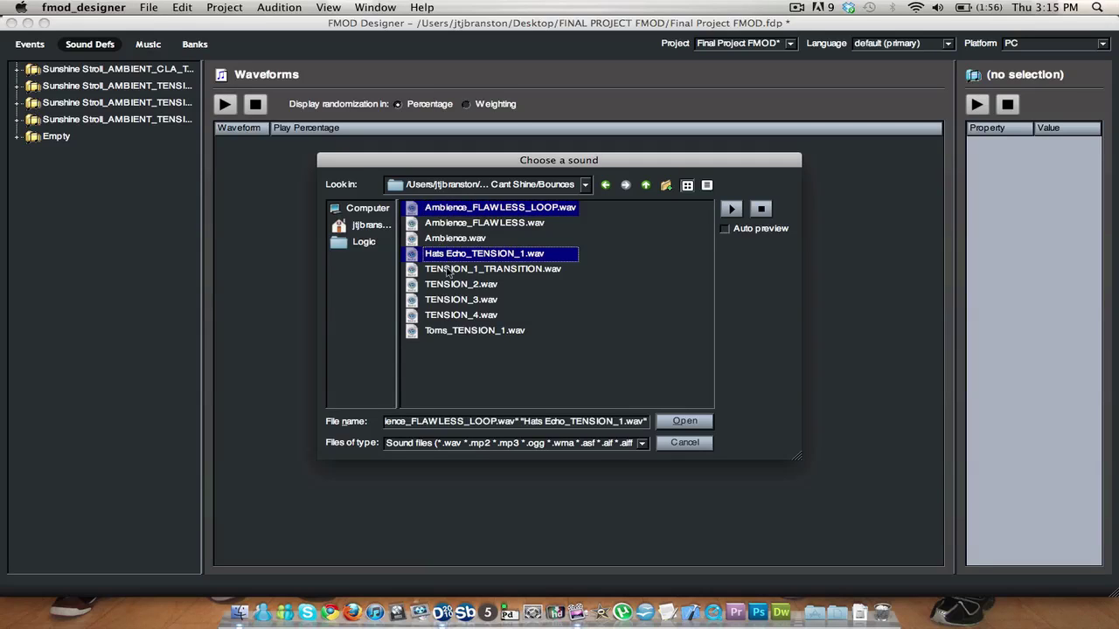
pyautogui.keyDown('super'); pyautogui.click(447, 269); pyautogui.keyUp('super')
pyautogui.keyDown('super'); pyautogui.click(448, 285); pyautogui.keyUp('super')
pyautogui.keyDown('super'); pyautogui.click(447, 315); pyautogui.keyUp('super')
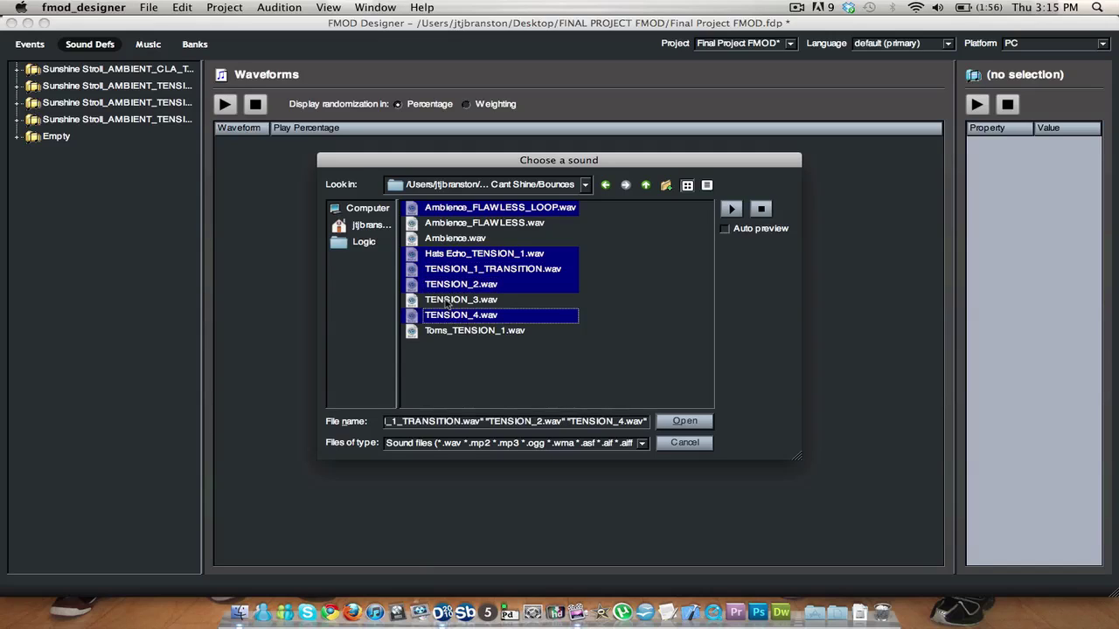
pyautogui.keyDown('super'); pyautogui.click(447, 301); pyautogui.keyUp('super')
pyautogui.keyDown('super'); pyautogui.click(444, 331); pyautogui.keyUp('super')
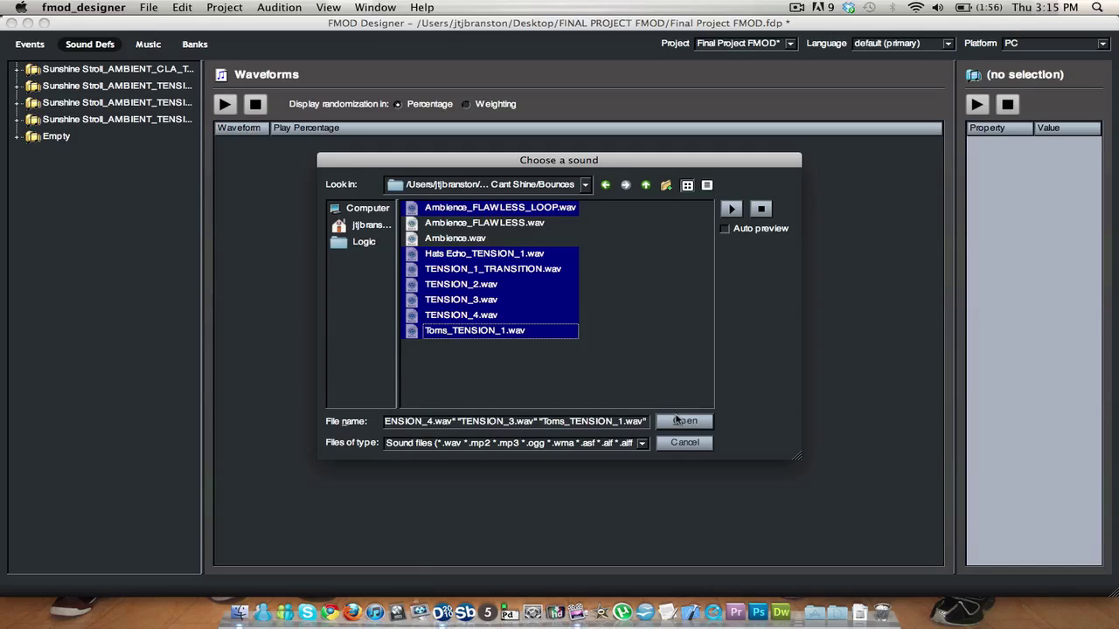
pyautogui.click(680, 420)
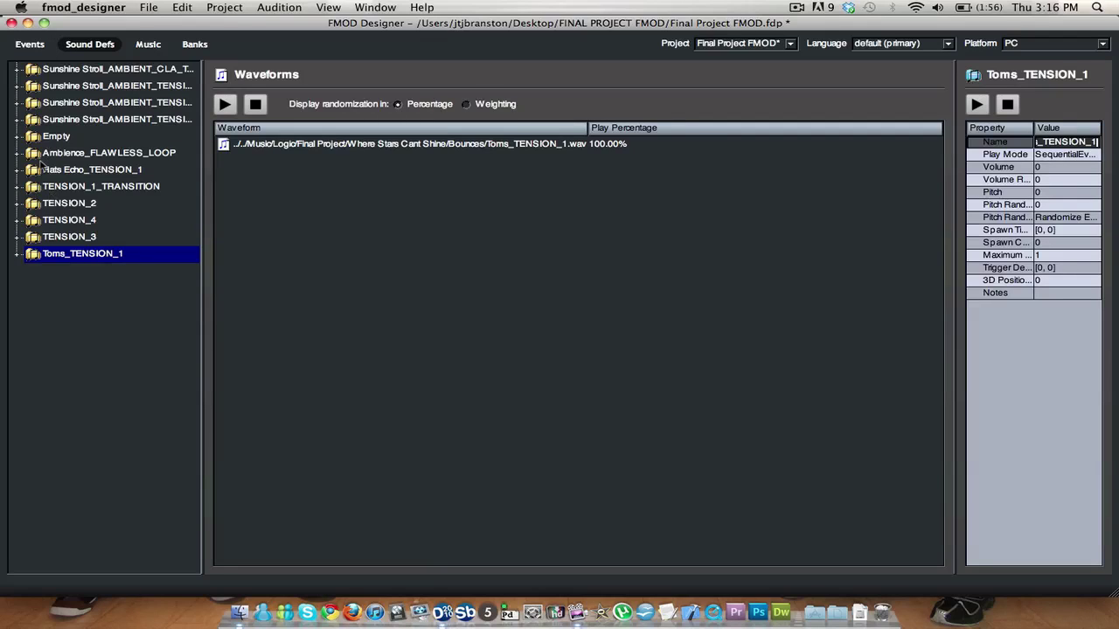
pyautogui.click(32, 44)
pyautogui.click(306, 202)
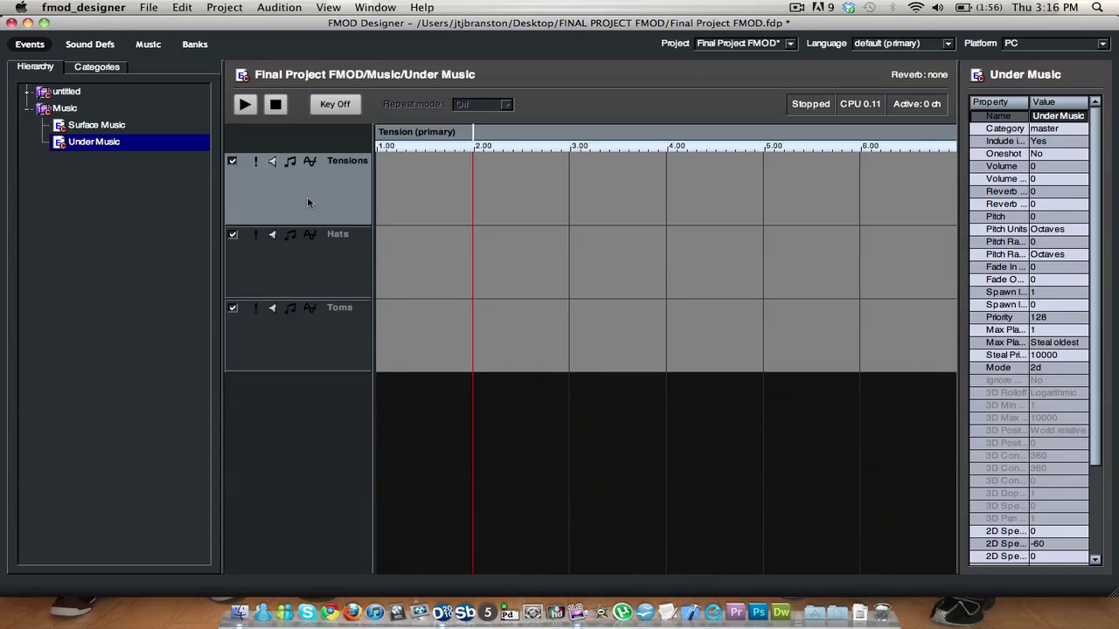
pyautogui.rightClick(434, 194)
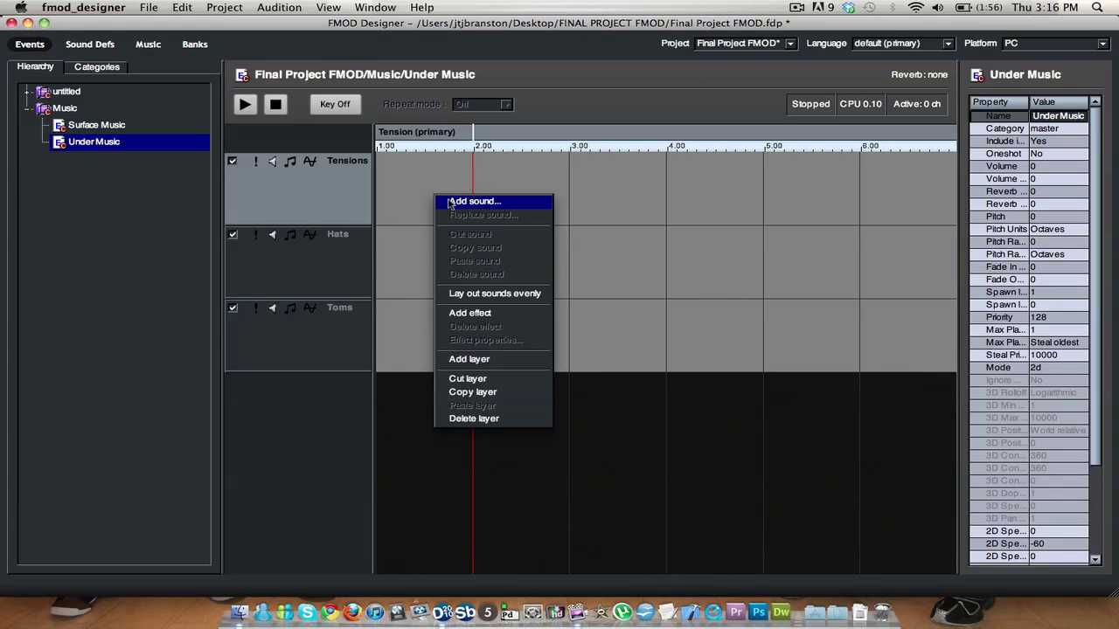
pyautogui.click(450, 203)
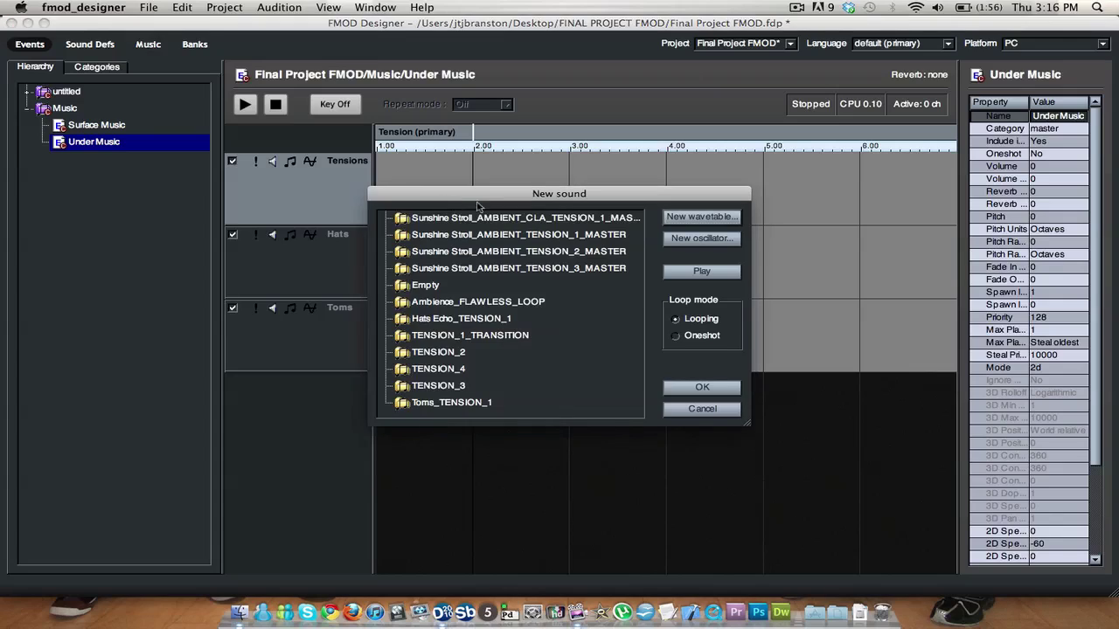
pyautogui.click(455, 301)
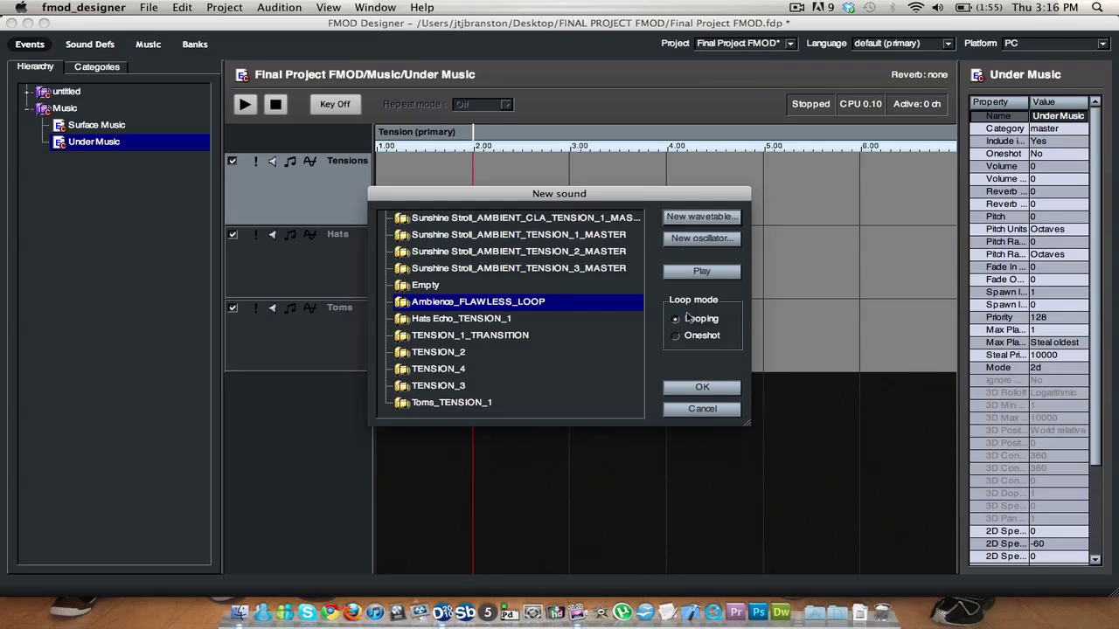
pyautogui.click(701, 409)
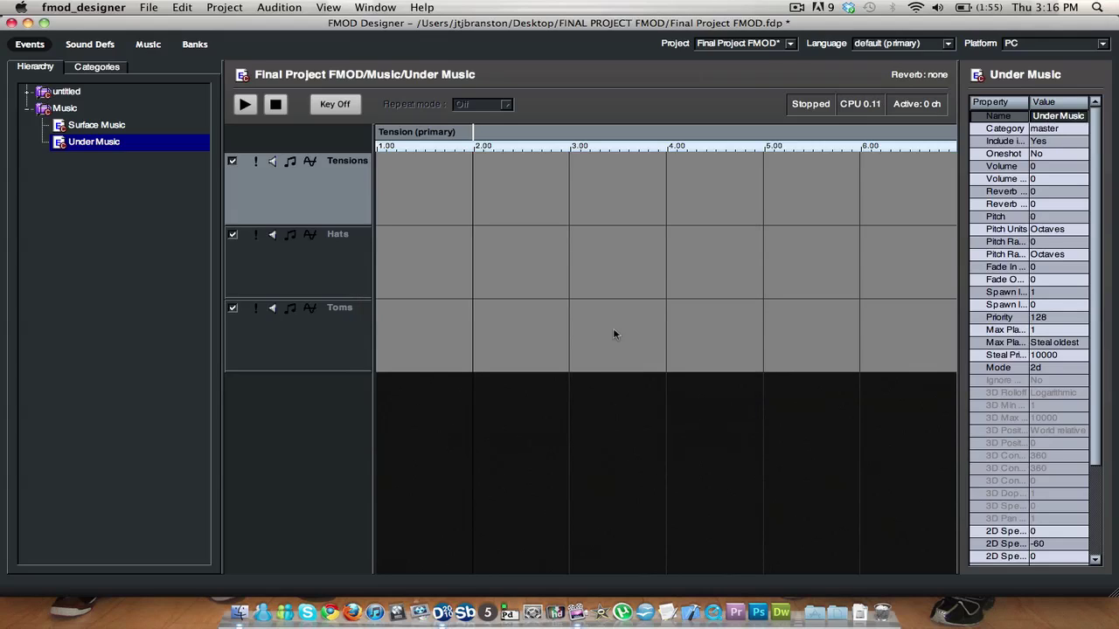
# Add a fourth layer below Toms in the Under Music event and name it Amb
pyautogui.rightClick(323, 402)
pyautogui.click(346, 408)
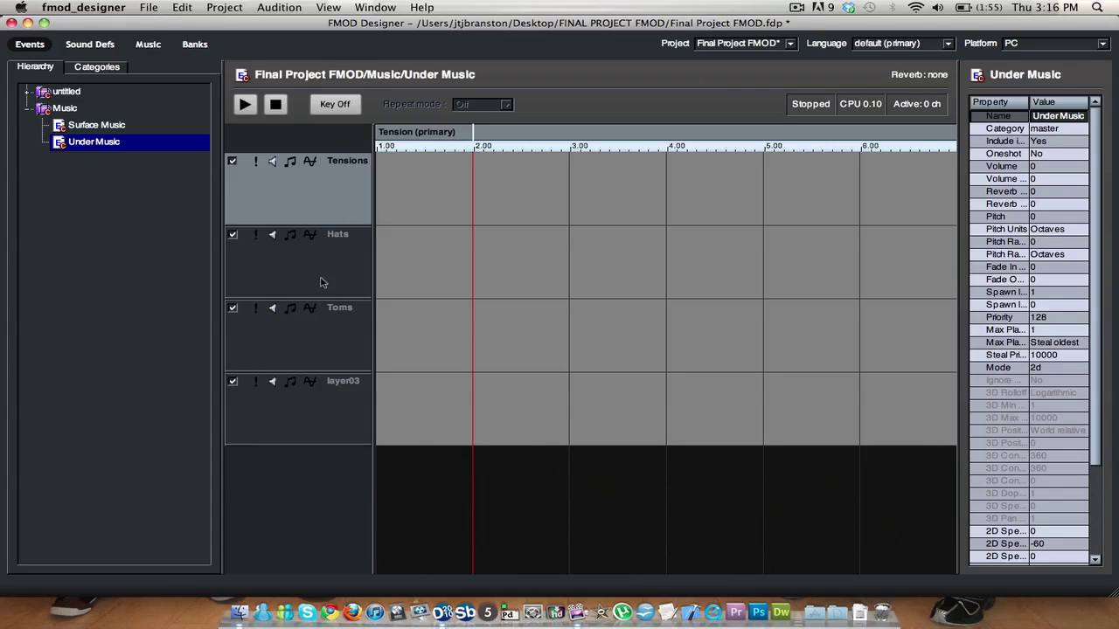
pyautogui.click(335, 382)
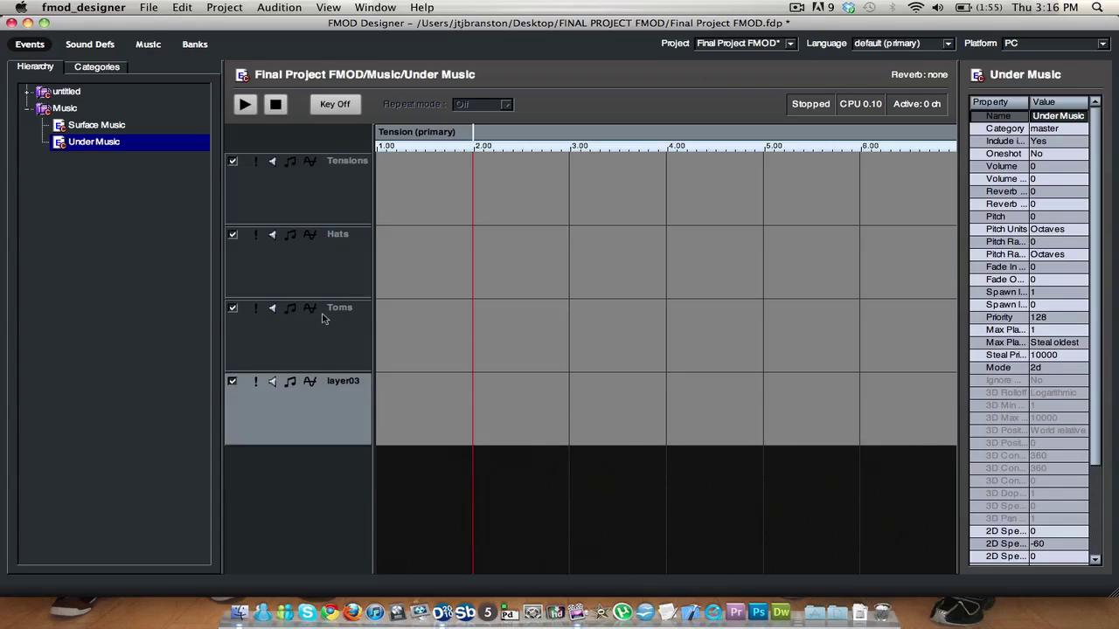
pyautogui.doubleClick(345, 386)
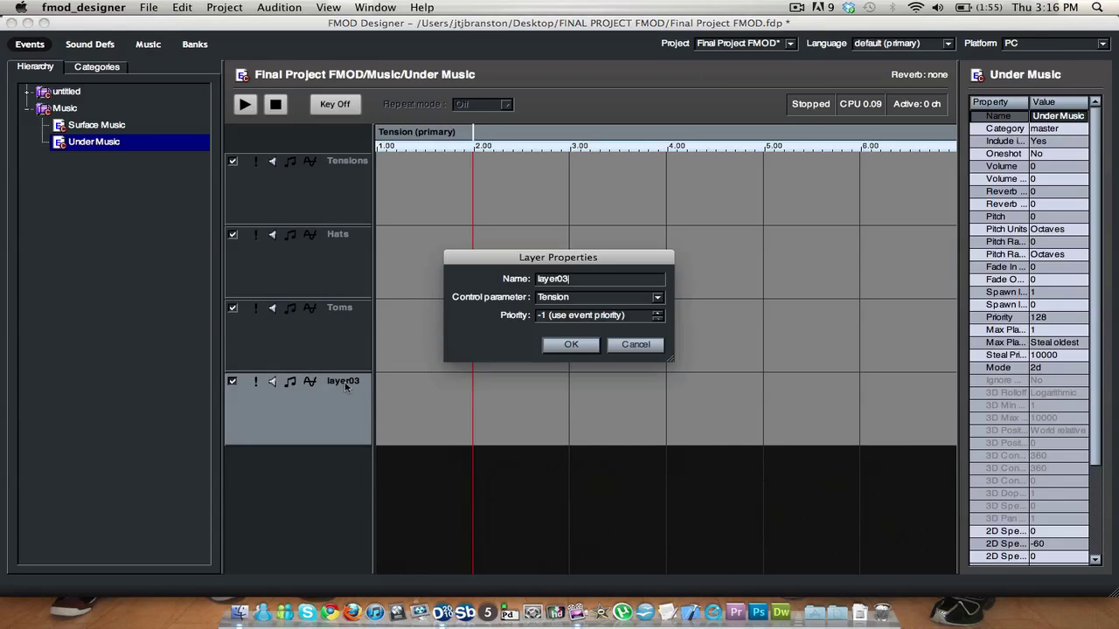
pyautogui.write('Amb')
pyautogui.press('Return')
# Add Ambience_FLAWLESS_LOOP as a looping sound on the Amb layer and stretch it across the full Tension range
pyautogui.rightClick(425, 427)
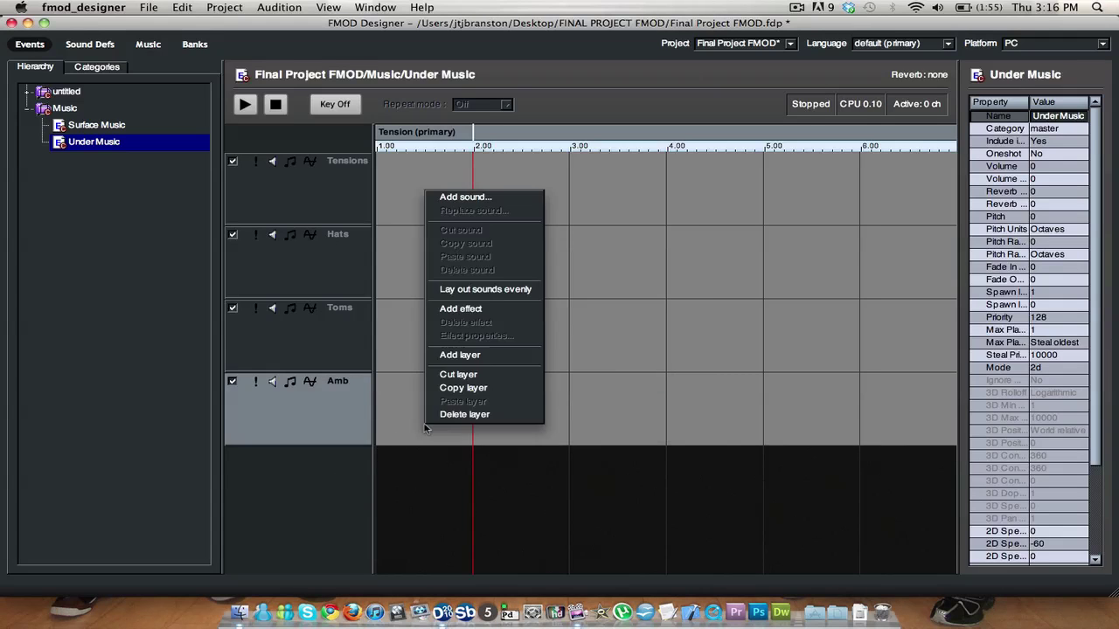
pyautogui.click(492, 196)
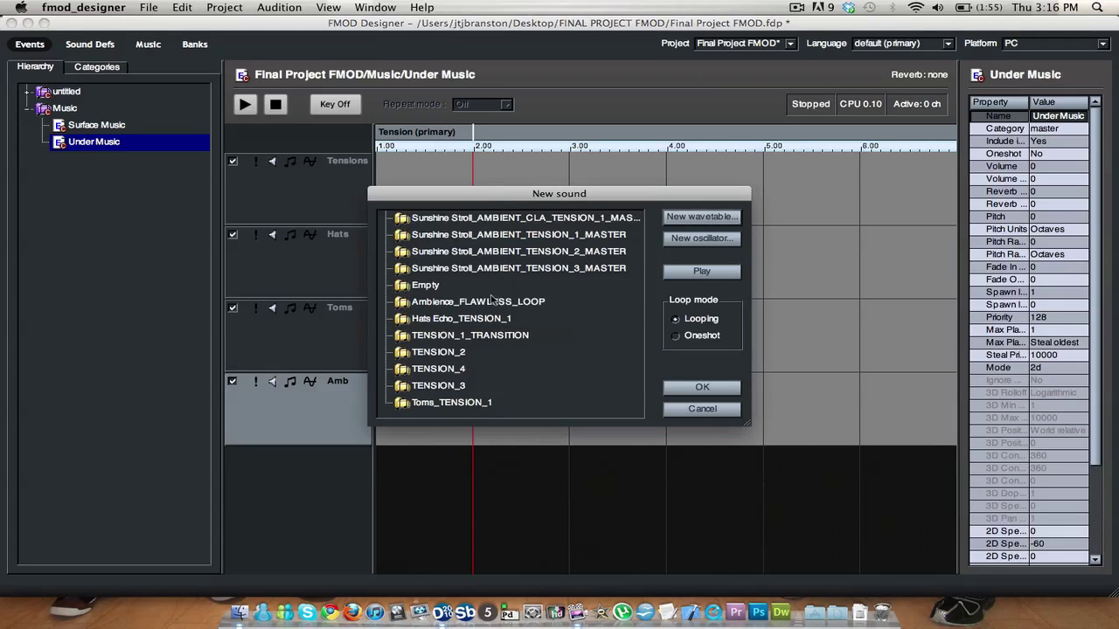
pyautogui.click(492, 301)
pyautogui.click(701, 387)
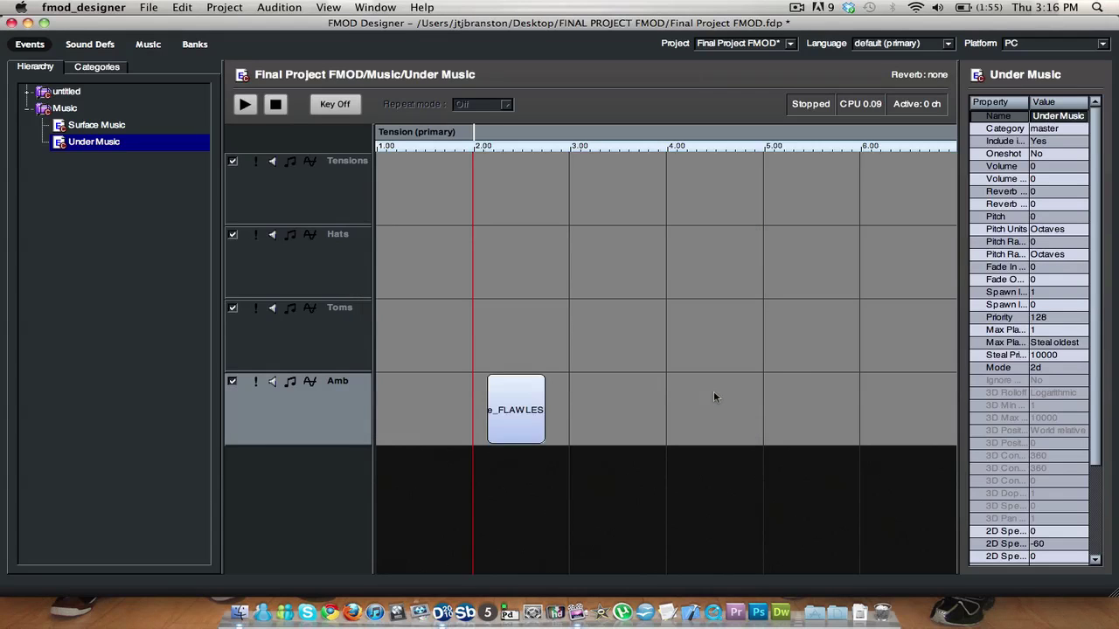
pyautogui.moveTo(522, 418); pyautogui.dragTo(981, 430)
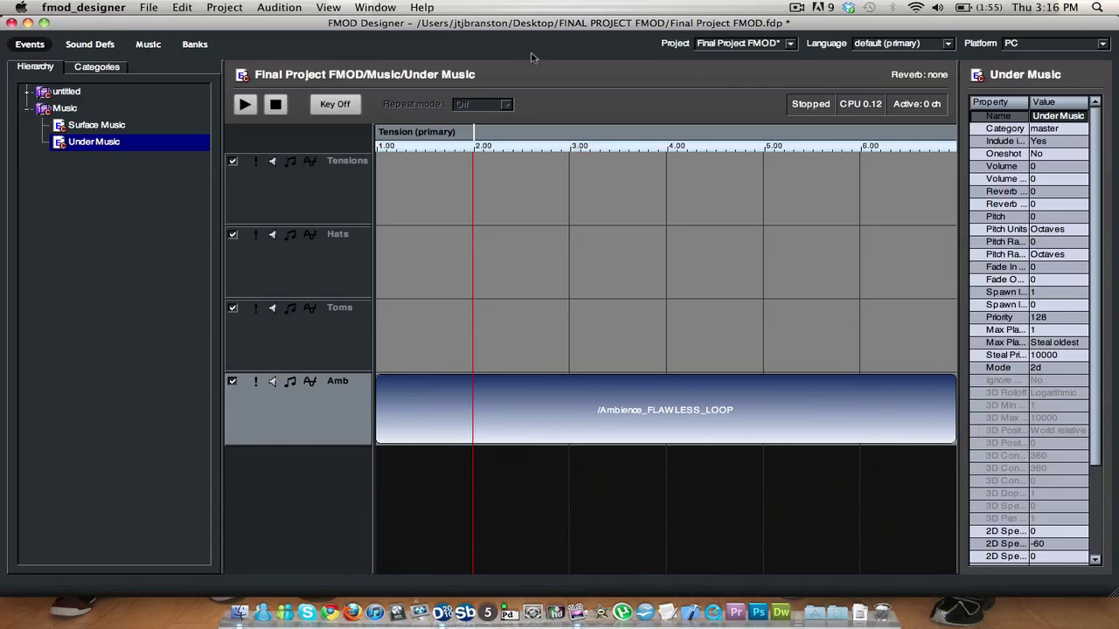
# Add Hats Echo_TENSION_1 as a looping sound on the Hats layer, spanning Tension 1.00 to 2.00
pyautogui.click(343, 180)
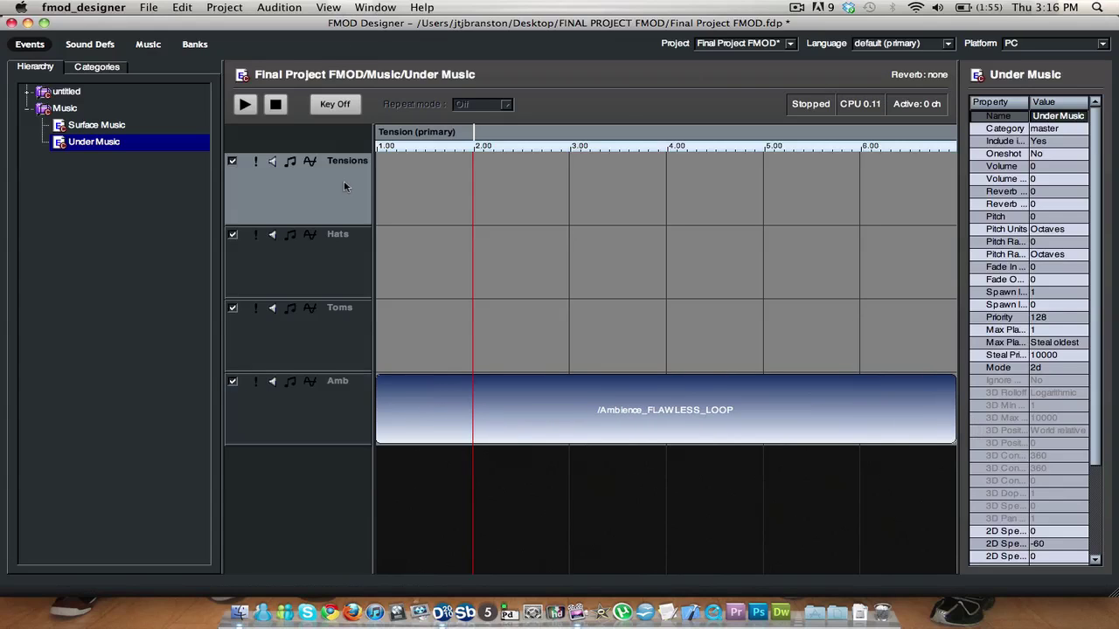
pyautogui.rightClick(512, 195)
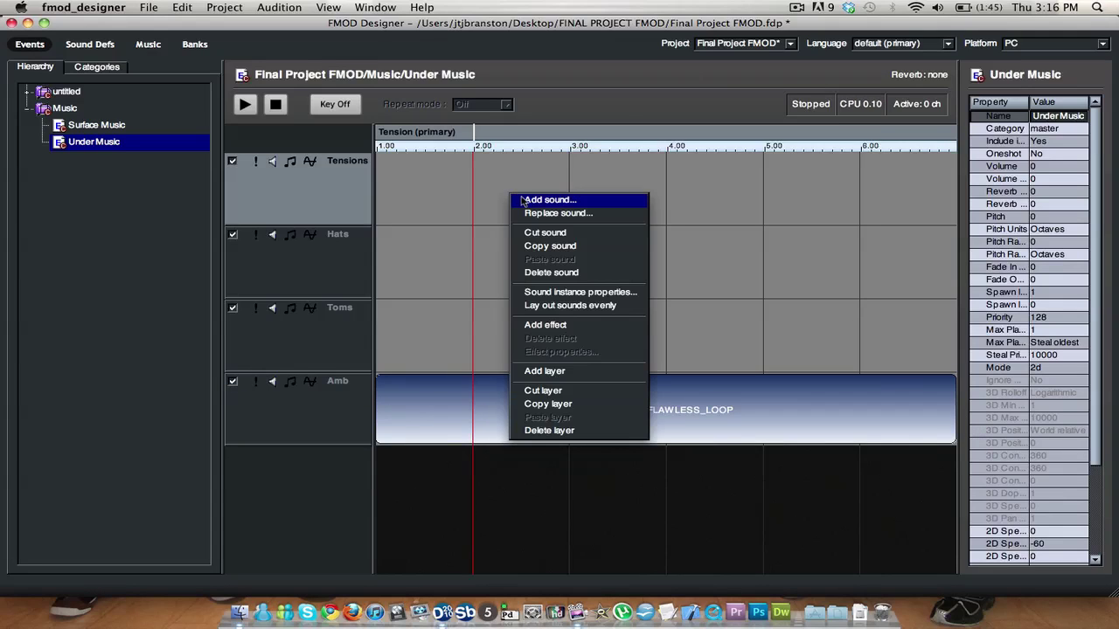
pyautogui.click(392, 243)
pyautogui.rightClick(422, 256)
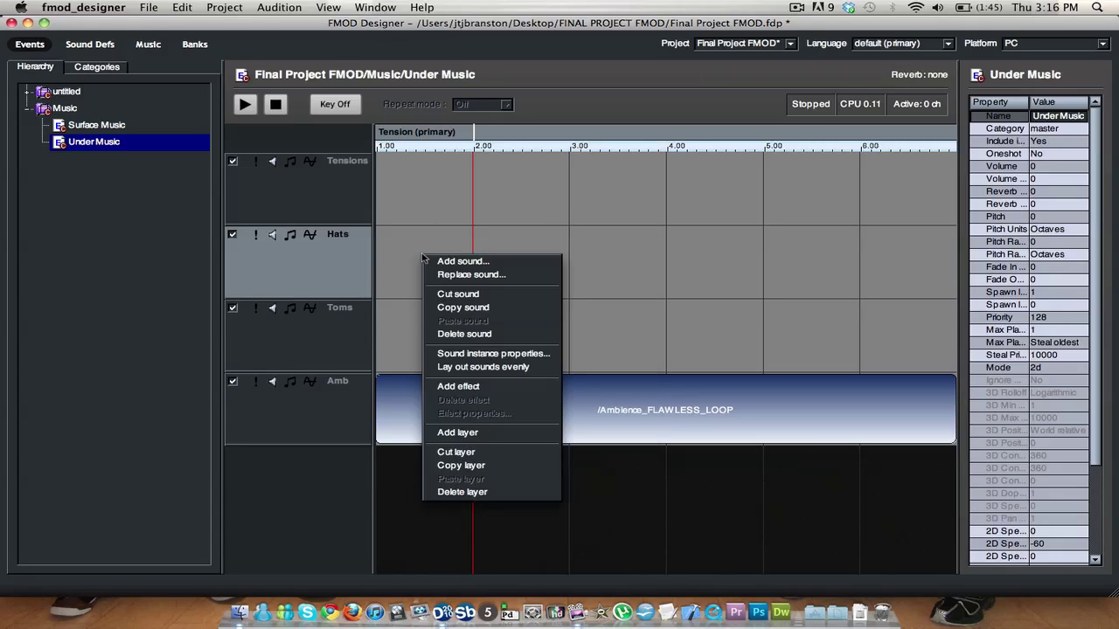
pyautogui.click(442, 263)
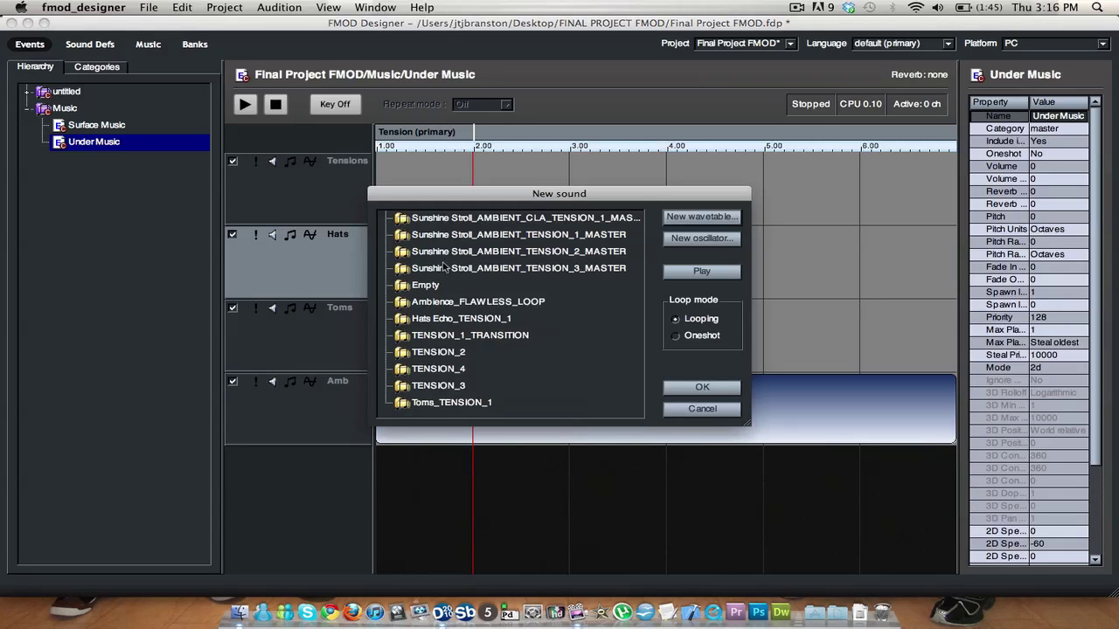
pyautogui.click(453, 320)
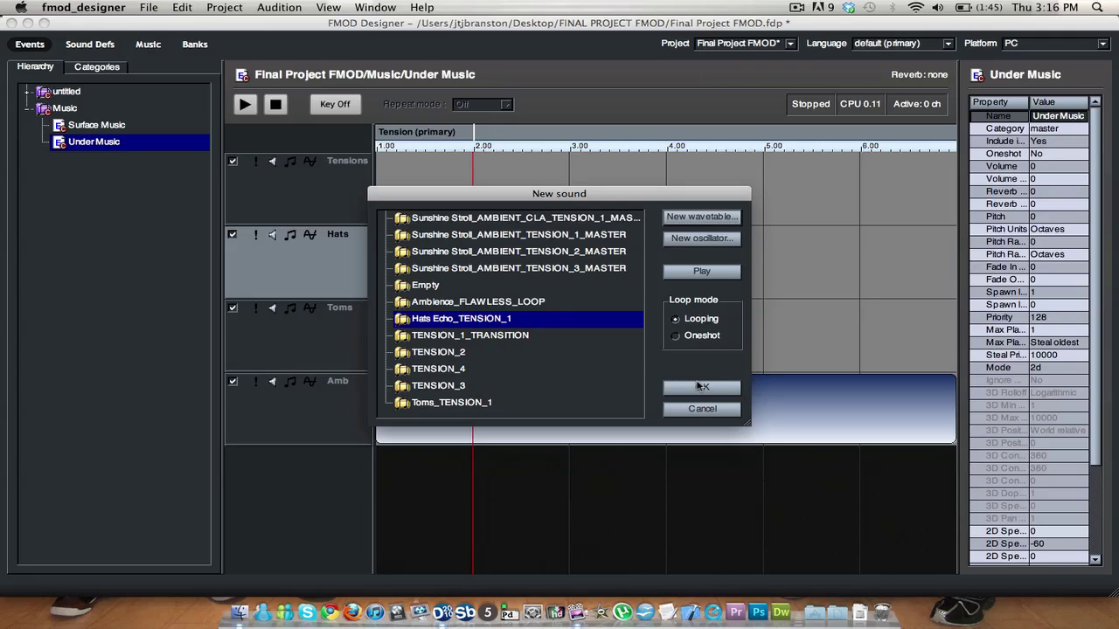
pyautogui.click(701, 388)
pyautogui.moveTo(457, 259); pyautogui.dragTo(373, 263)
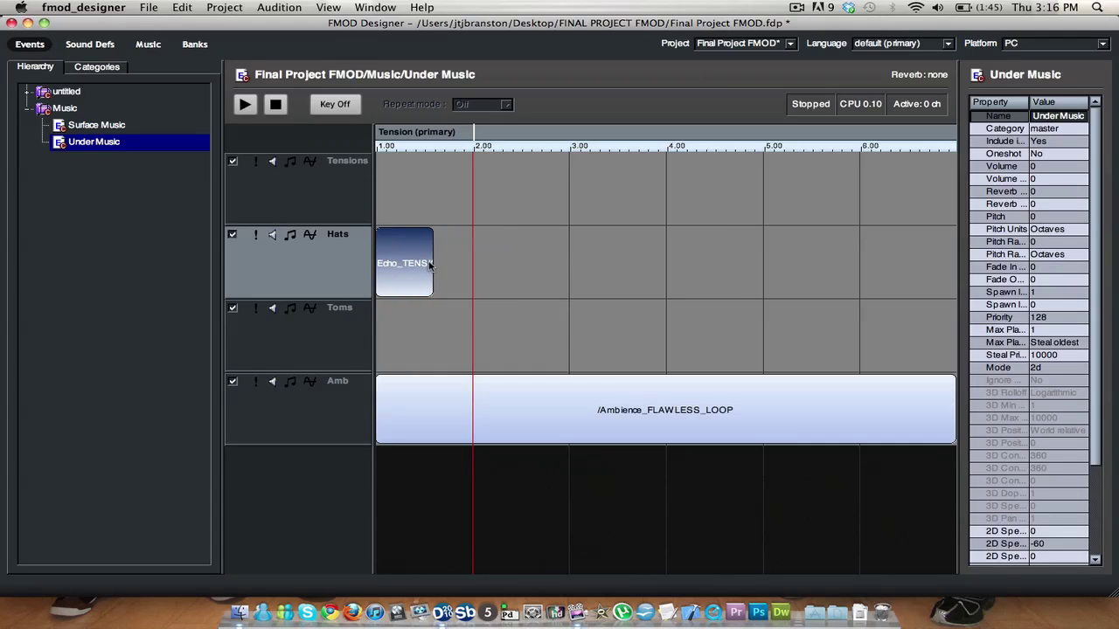
pyautogui.moveTo(434, 264); pyautogui.dragTo(470, 264)
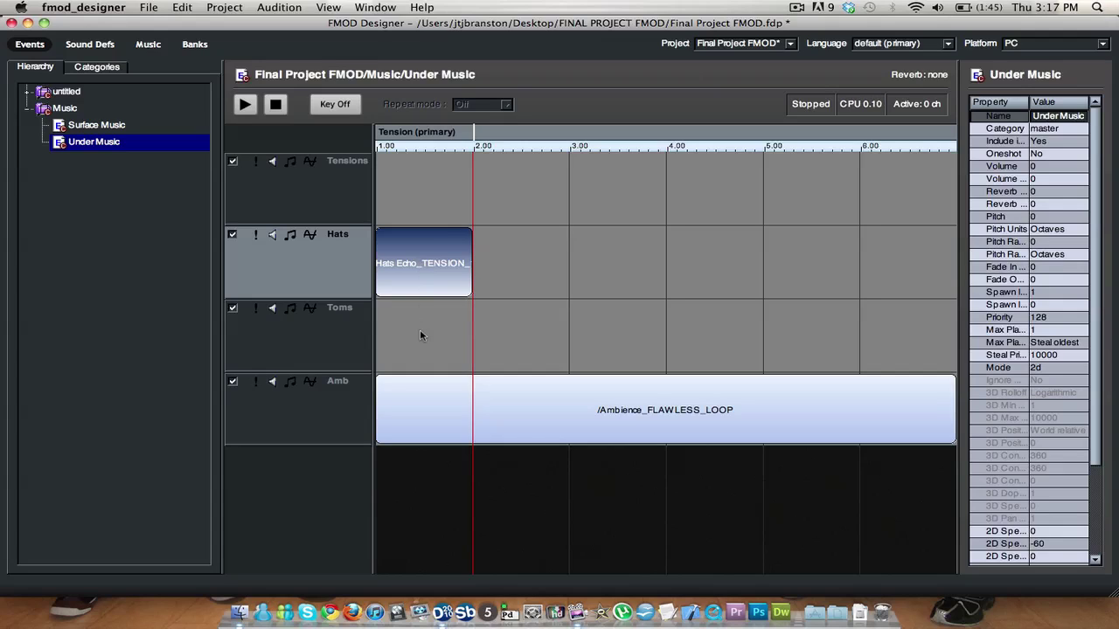
# Add Toms_TENSION_1 as a looping sound on the Toms layer
pyautogui.click(330, 334)
pyautogui.rightClick(442, 335)
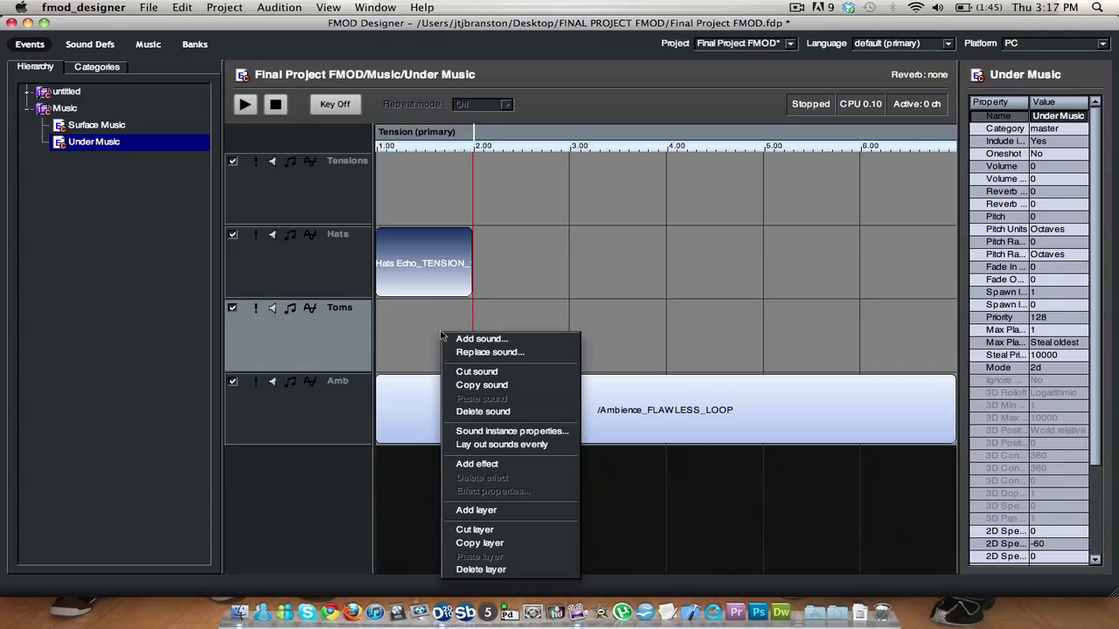
pyautogui.click(461, 340)
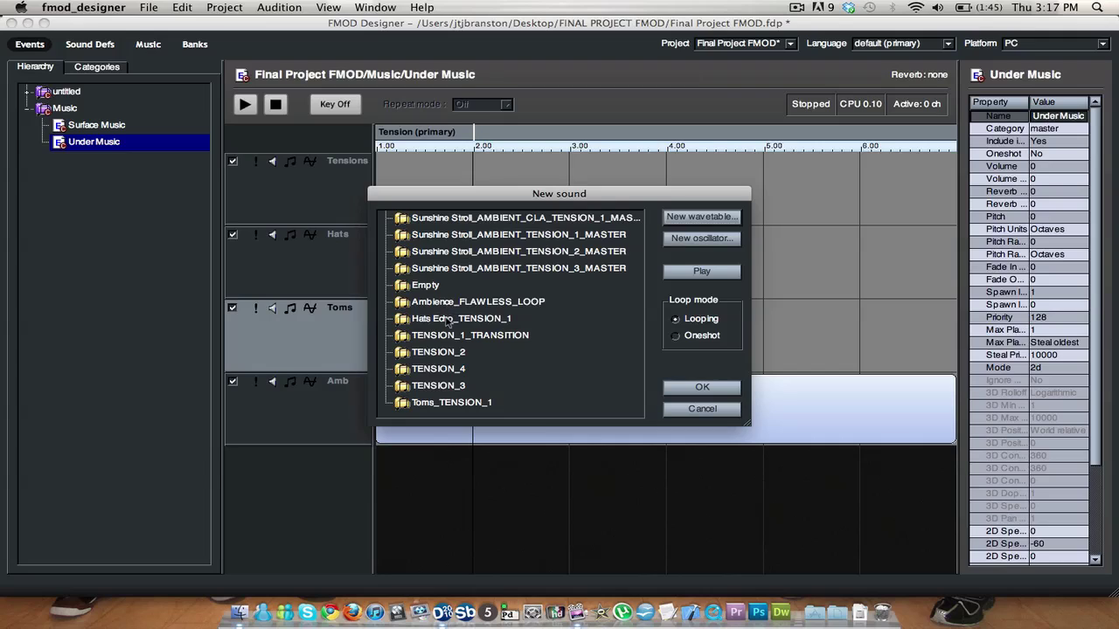
pyautogui.click(430, 406)
pyautogui.click(696, 388)
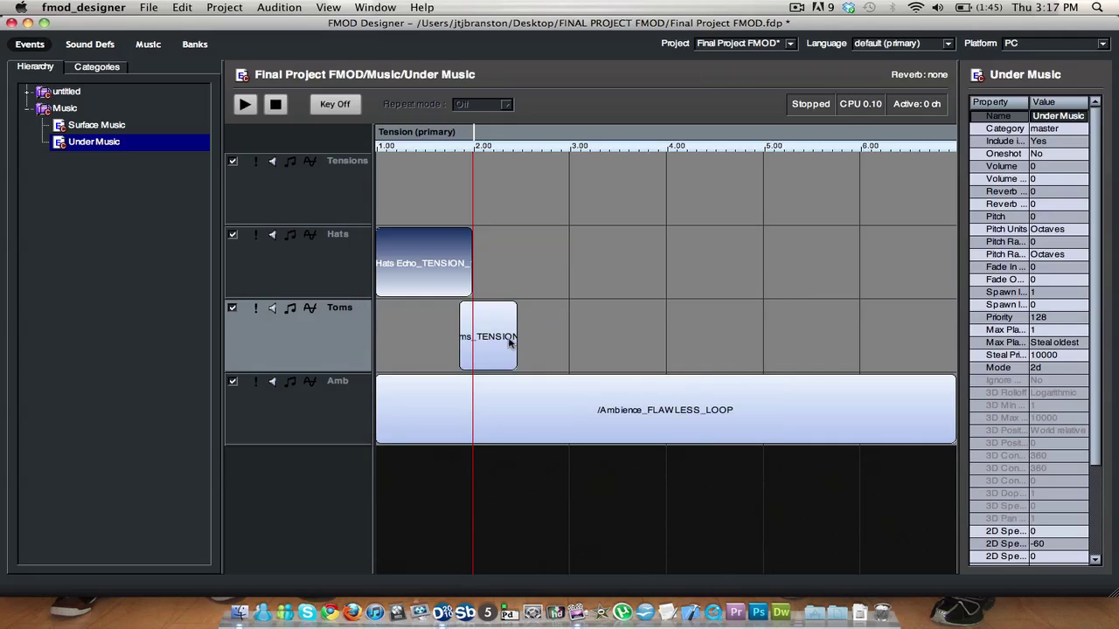
# Match the Toms sound's width to the Hats sound and position both to span Tension 2.00 to 3.00
pyautogui.moveTo(490, 341)
pyautogui.mouseDown()
pyautogui.moveTo(416, 343)
pyautogui.moveTo(472, 344)
pyautogui.mouseUp()
pyautogui.moveTo(430, 267); pyautogui.dragTo(518, 265)
pyautogui.moveTo(426, 337); pyautogui.dragTo(512, 339)
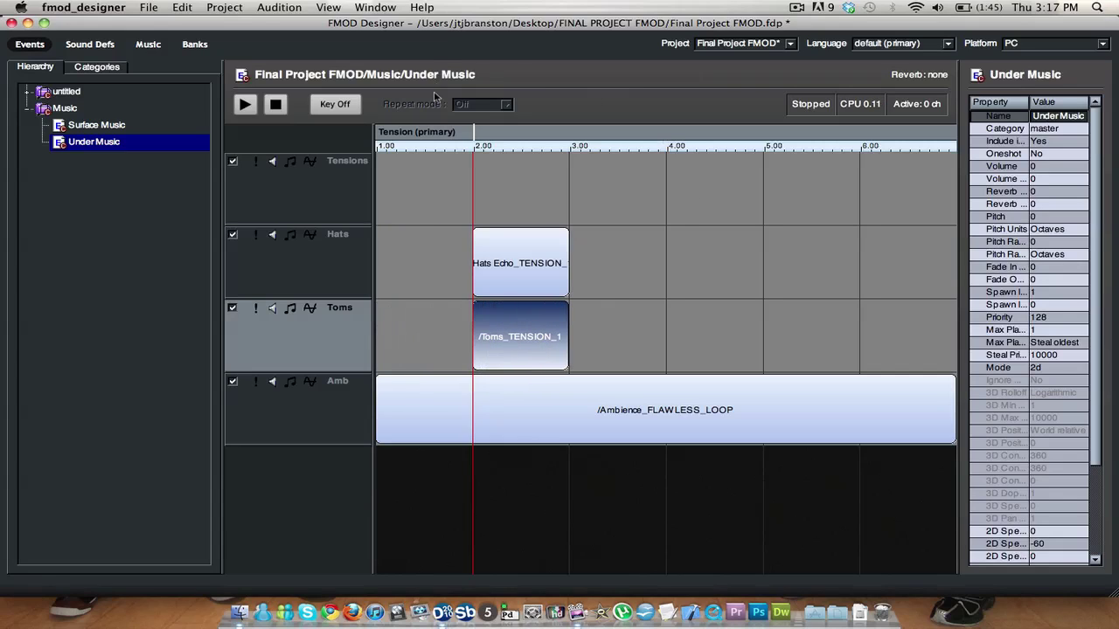
# Set the Tension cursor to about 1.4 and audition the ambience playing alone, stopping playback after listening
pyautogui.click(414, 138)
pyautogui.click(245, 105)
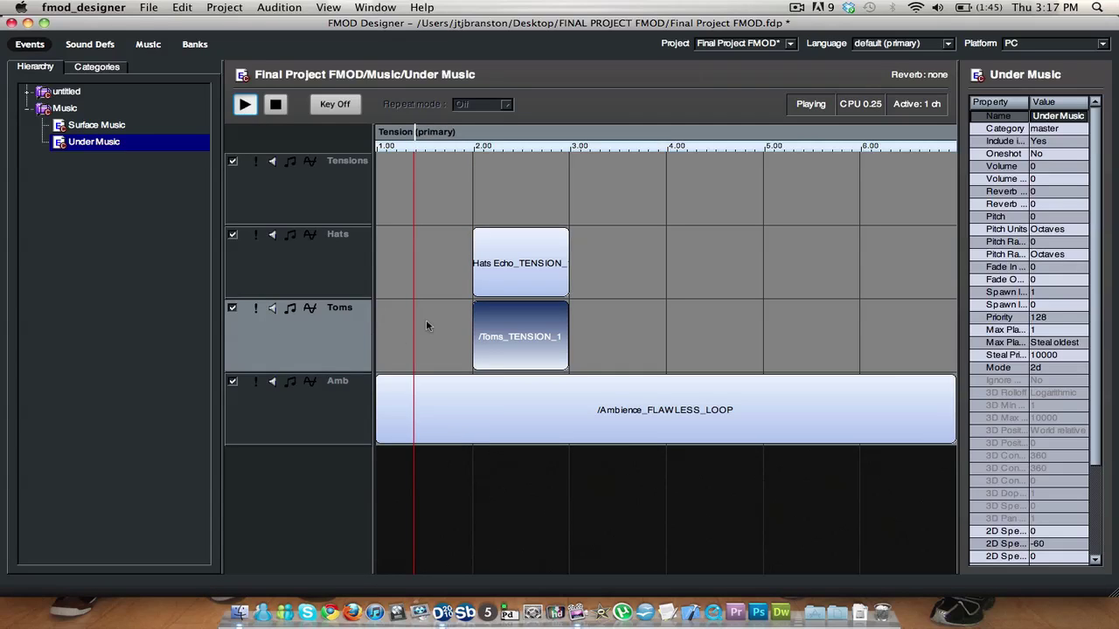
pyautogui.press('space')
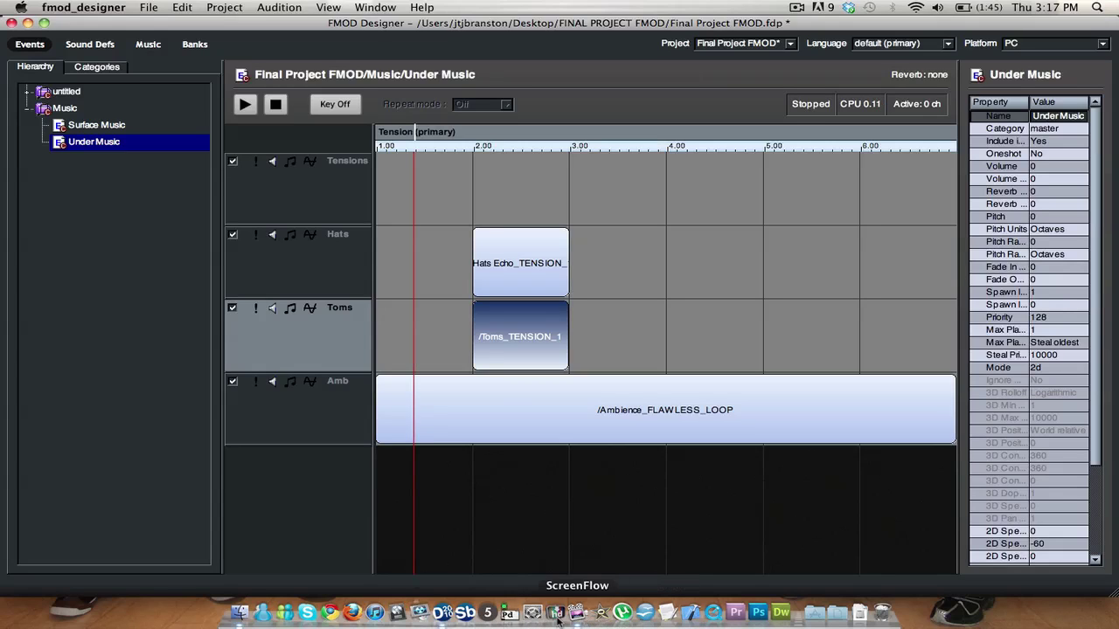
# Check the sound output settings in System Preferences, select the Microsoft LifeChat LX-3000 device, and put the window away
pyautogui.click(538, 617)
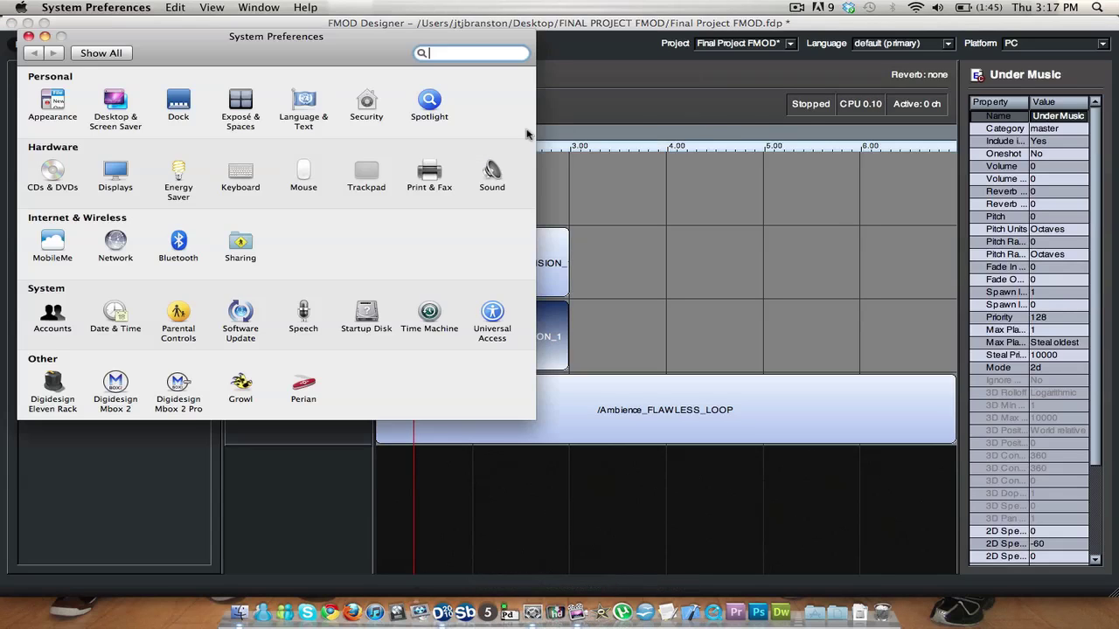
pyautogui.click(489, 173)
pyautogui.click(300, 93)
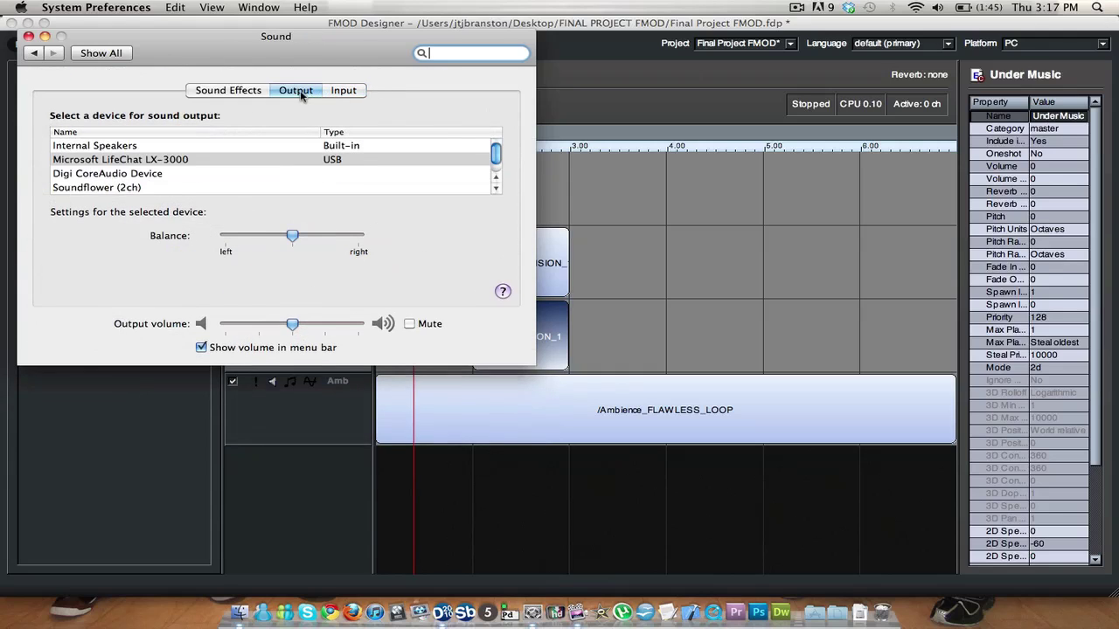
pyautogui.click(333, 161)
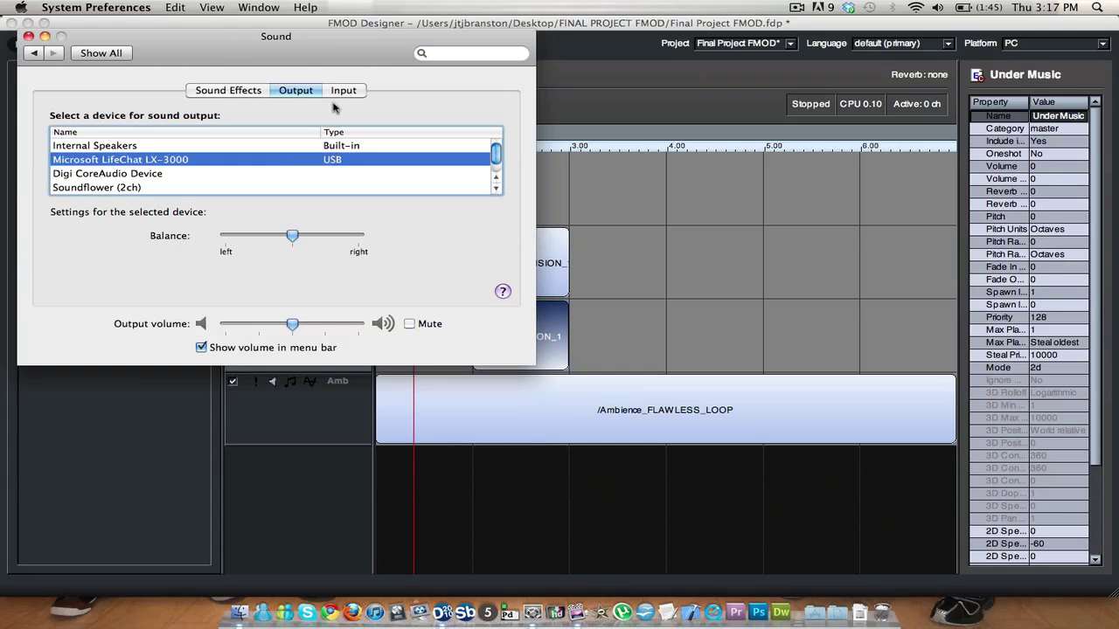
pyautogui.click(44, 35)
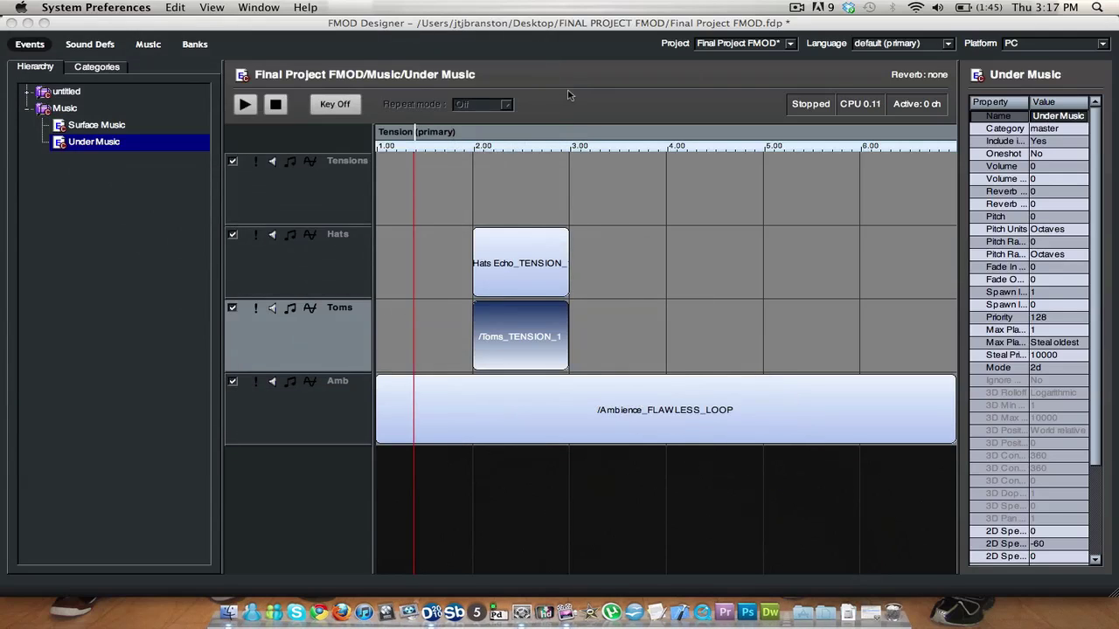
# Switch back to FMOD Designer and audition the Under Music event again, stopping playback after listening
pyautogui.click(568, 99)
pyautogui.press('space')
pyautogui.press('space')
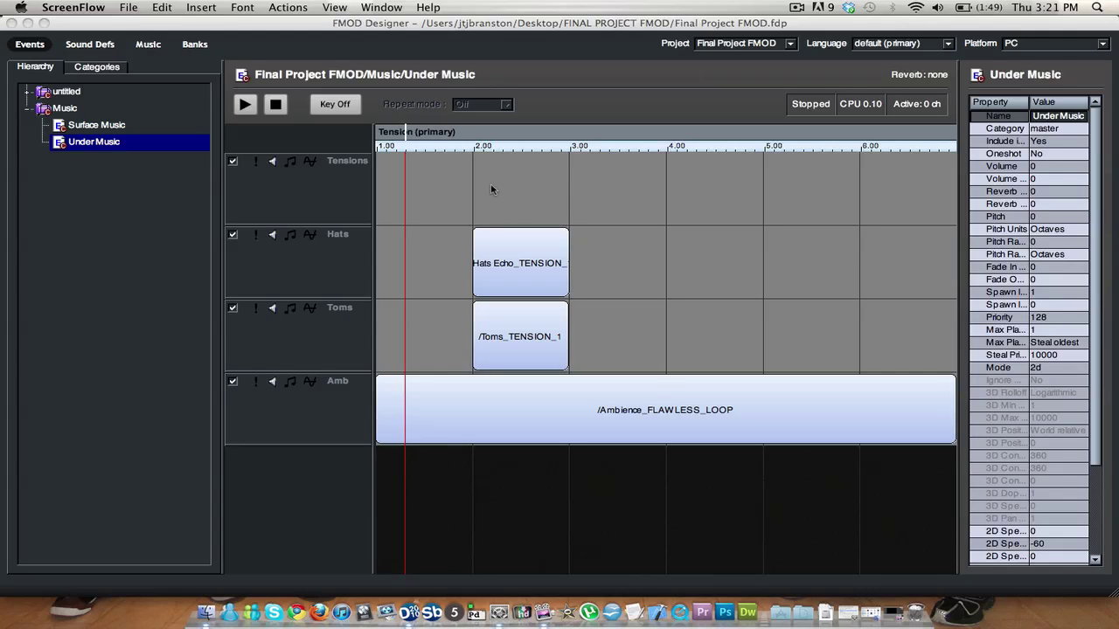
# Check the application's sound preferences for the CoreAudio output and Microsoft LifeChat LX-3000 driver, and accept them as they are
pyautogui.click(193, 29)
pyautogui.click(84, 7)
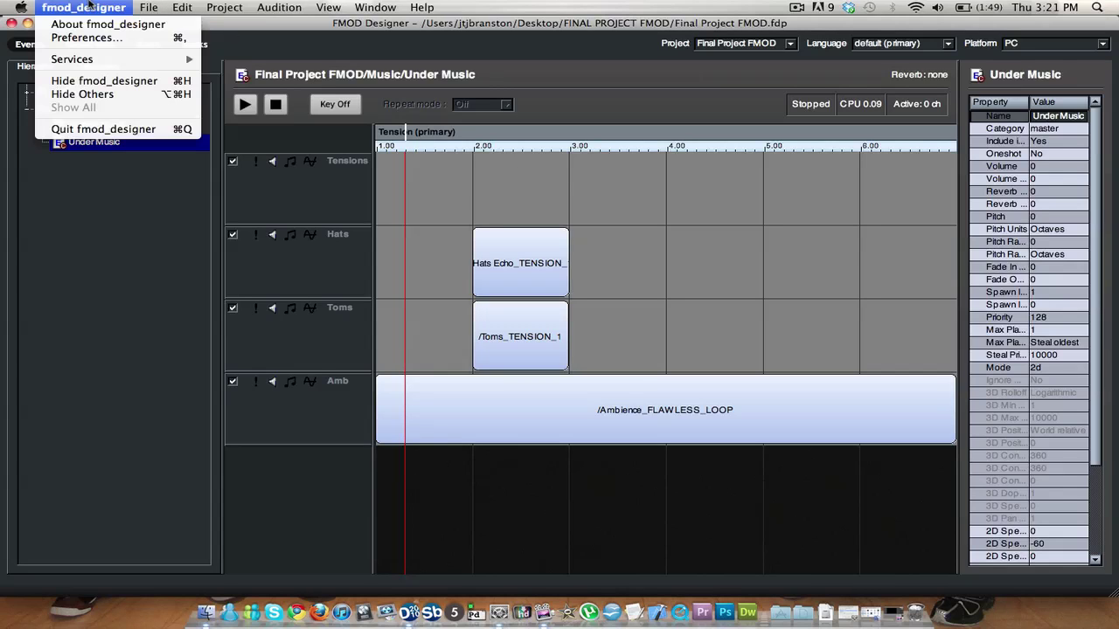
pyautogui.click(85, 37)
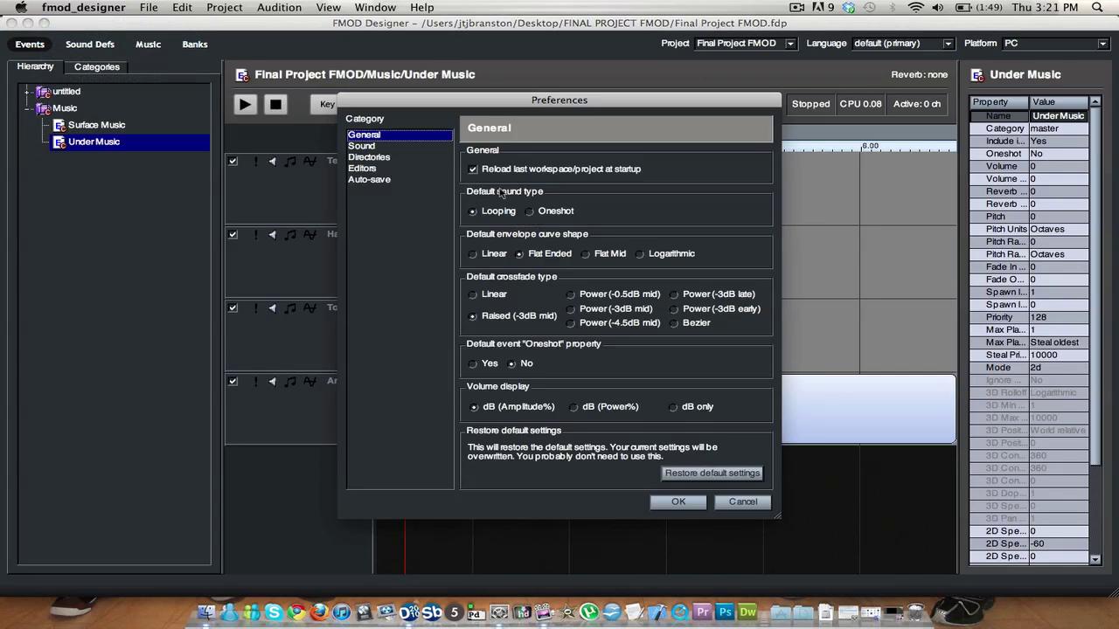
pyautogui.click(362, 146)
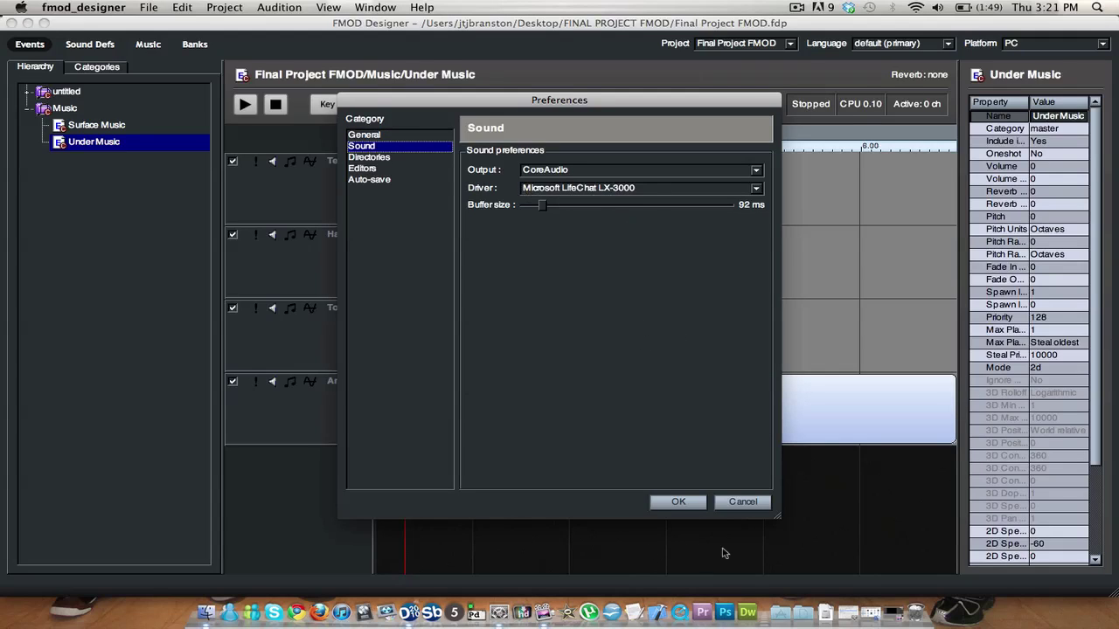
pyautogui.click(678, 503)
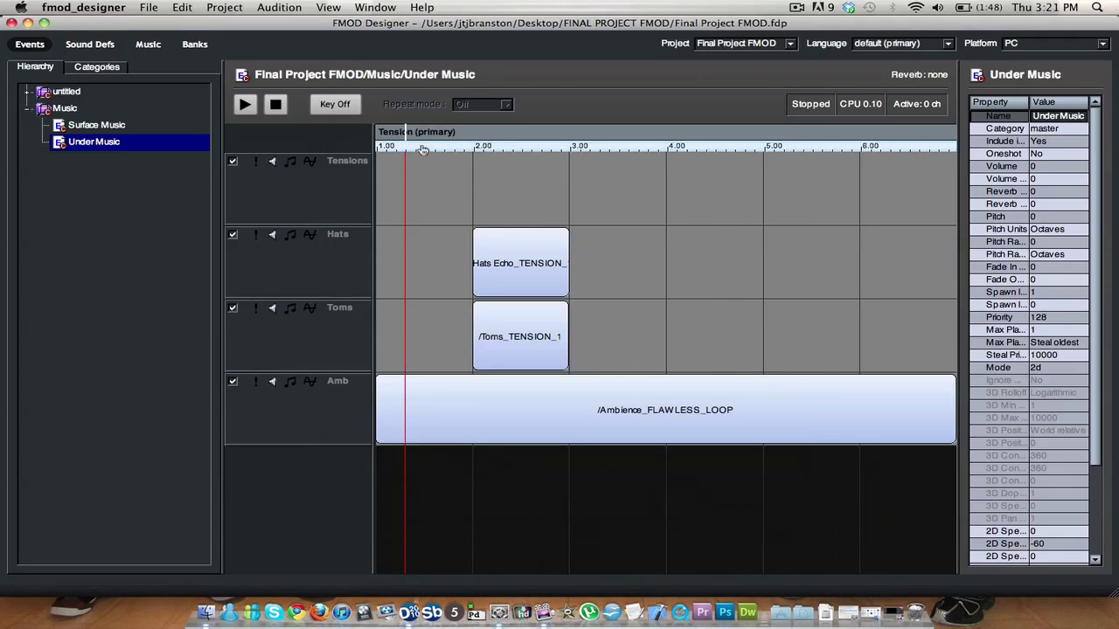
# Set the Tension cursor to about 1.43 and audition the ambience at a raised system volume, stopping playback after listening
pyautogui.moveTo(404, 130)
pyautogui.mouseDown()
pyautogui.moveTo(446, 132)
pyautogui.moveTo(419, 131)
pyautogui.mouseUp()
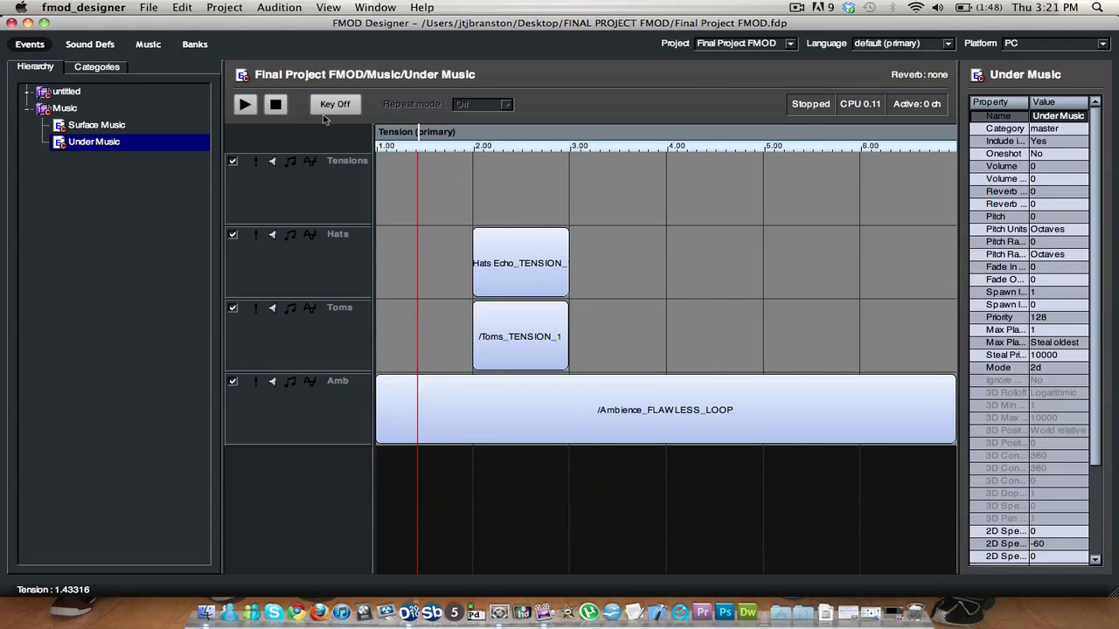
pyautogui.click(244, 104)
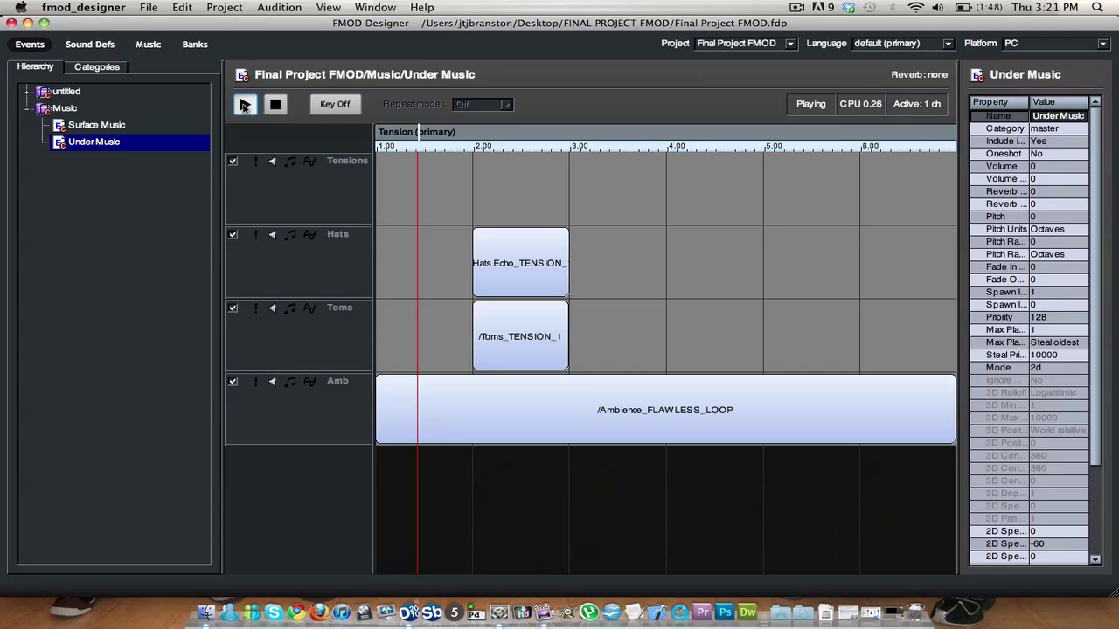
pyautogui.press('XF86AudioRaiseVolume')
pyautogui.click(276, 104)
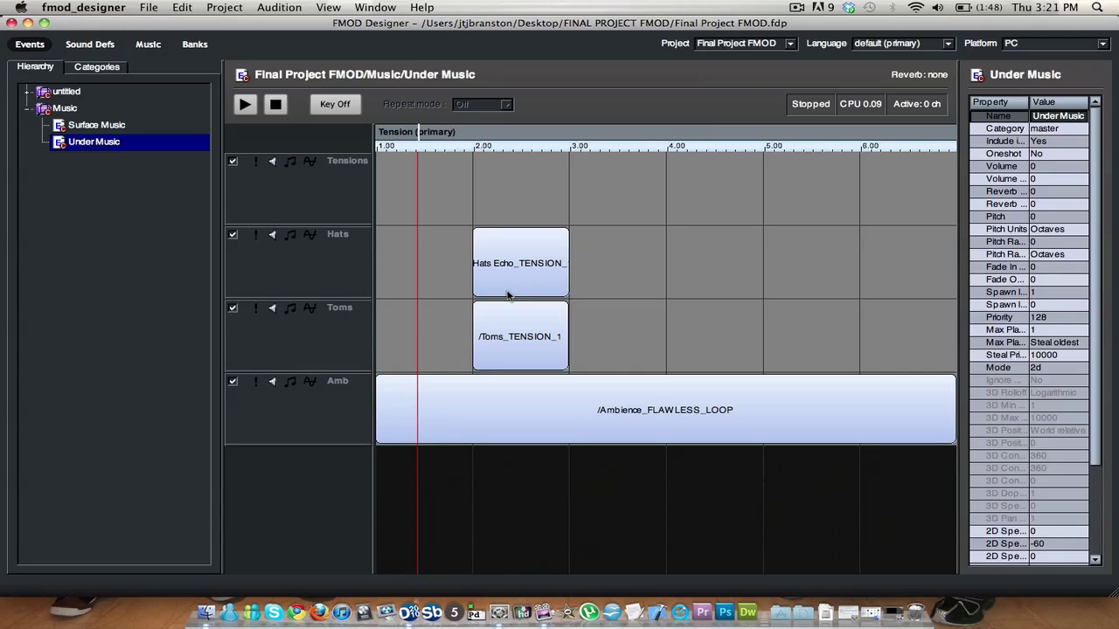
# Add a Volume effect to the Amb layer and lower its envelope to about -2.4 dB
pyautogui.rightClick(347, 399)
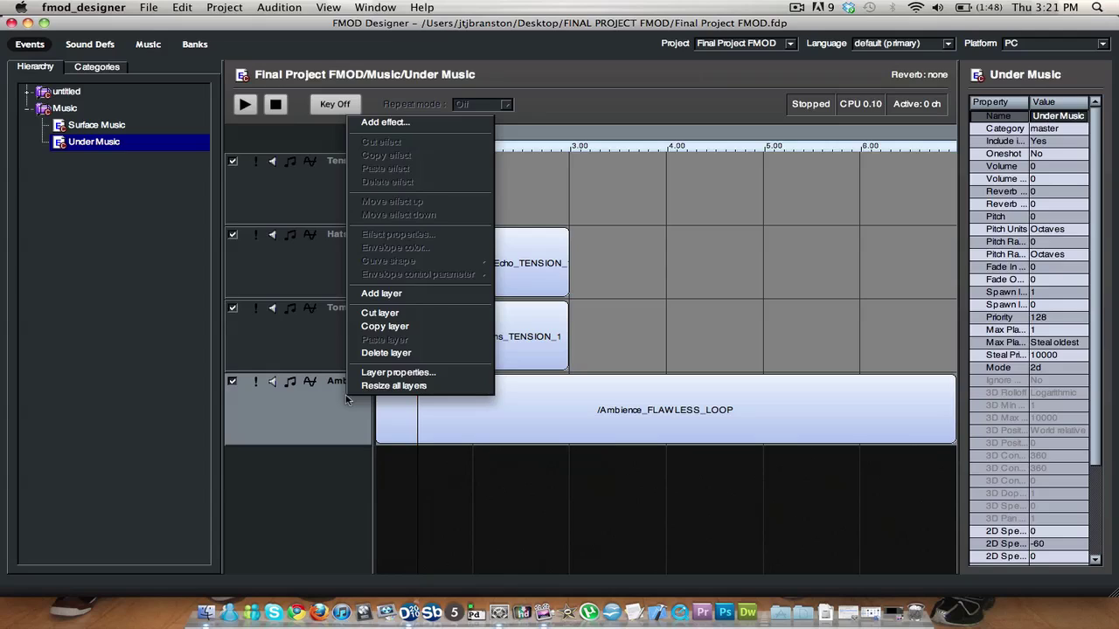
pyautogui.click(389, 122)
pyautogui.click(447, 246)
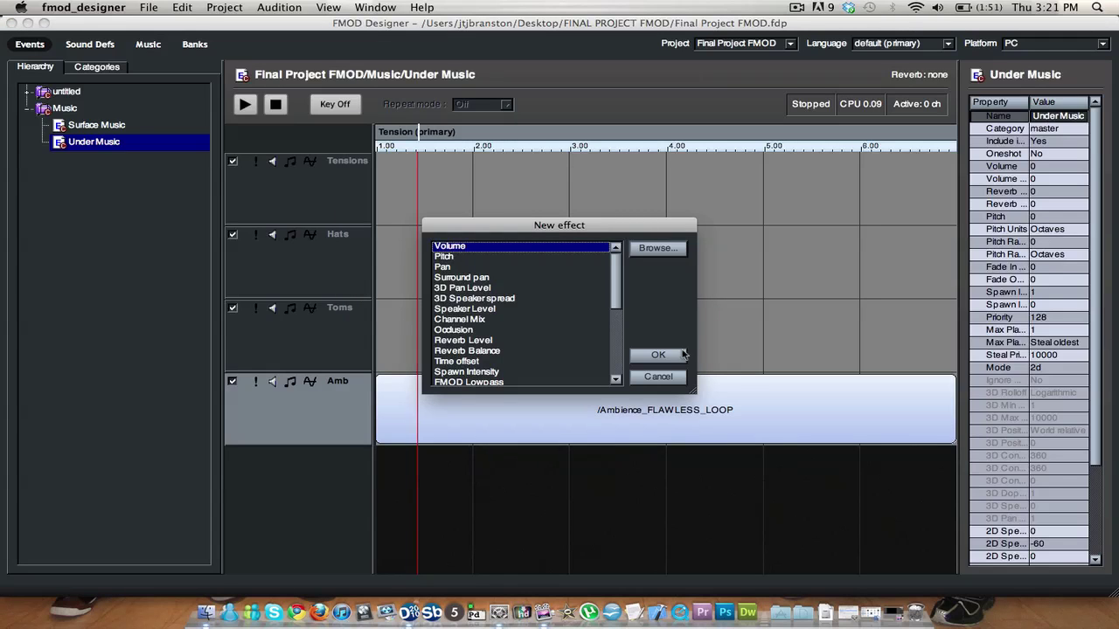
pyautogui.click(666, 355)
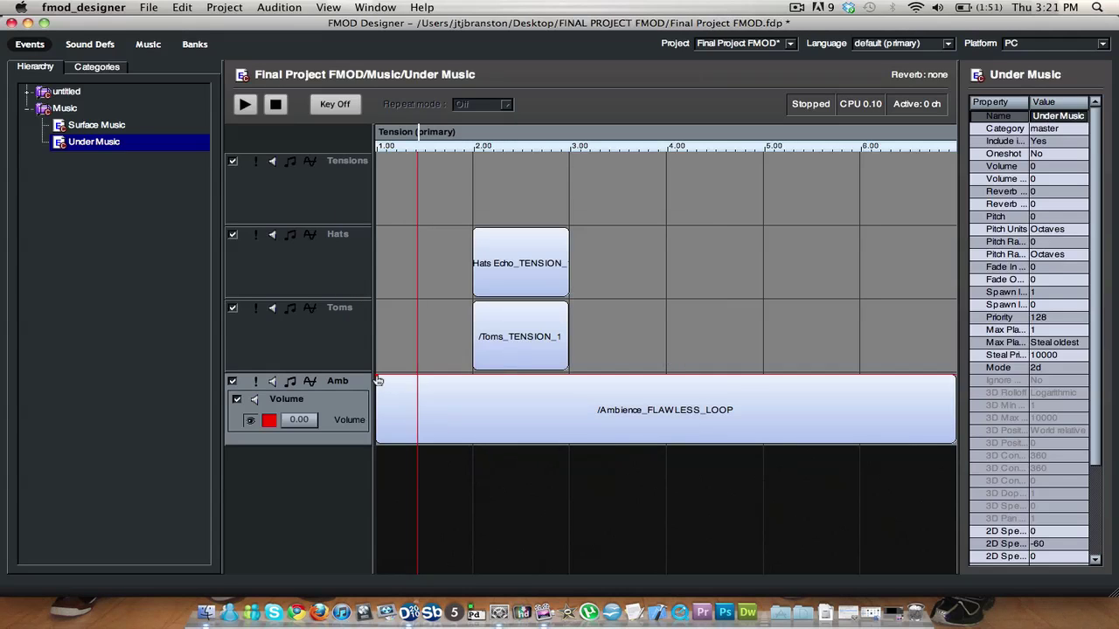
pyautogui.moveTo(375, 377); pyautogui.dragTo(374, 390)
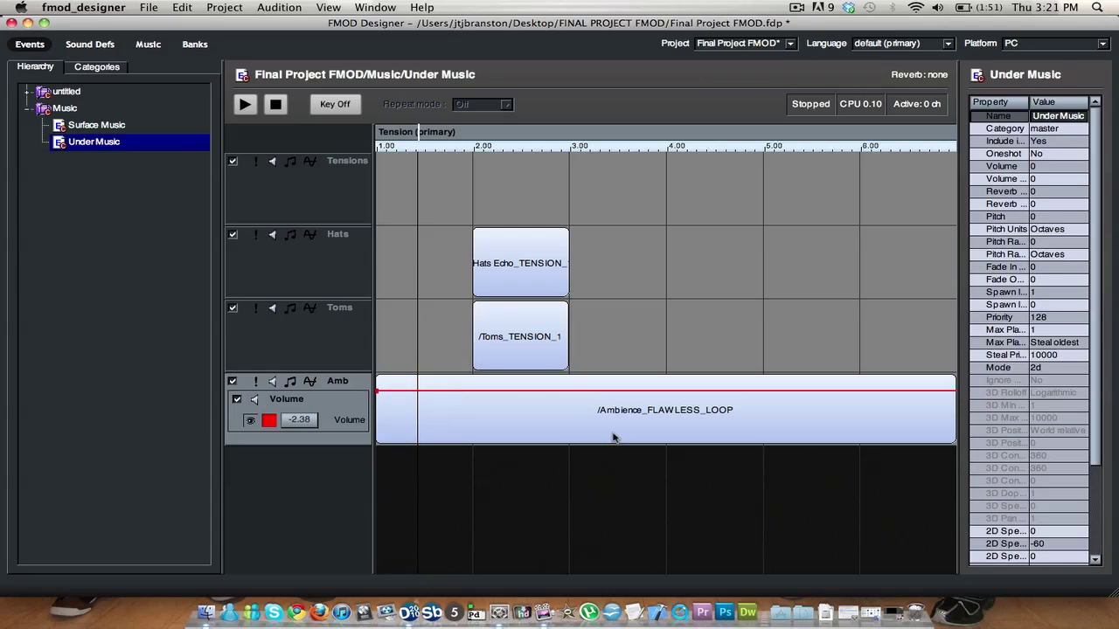
# Shape the Amb volume envelope to step down near Tension 2.00, 3.00 and 4.00, ending at about -16.5 dB, and save the project
pyautogui.click(474, 392)
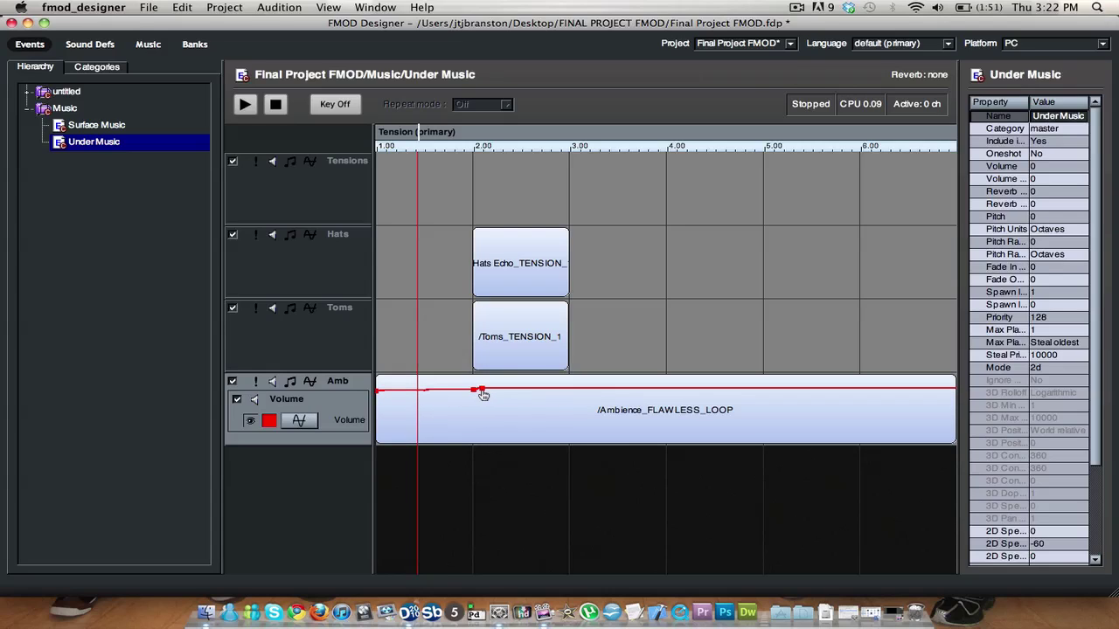
pyautogui.moveTo(482, 393); pyautogui.dragTo(482, 408)
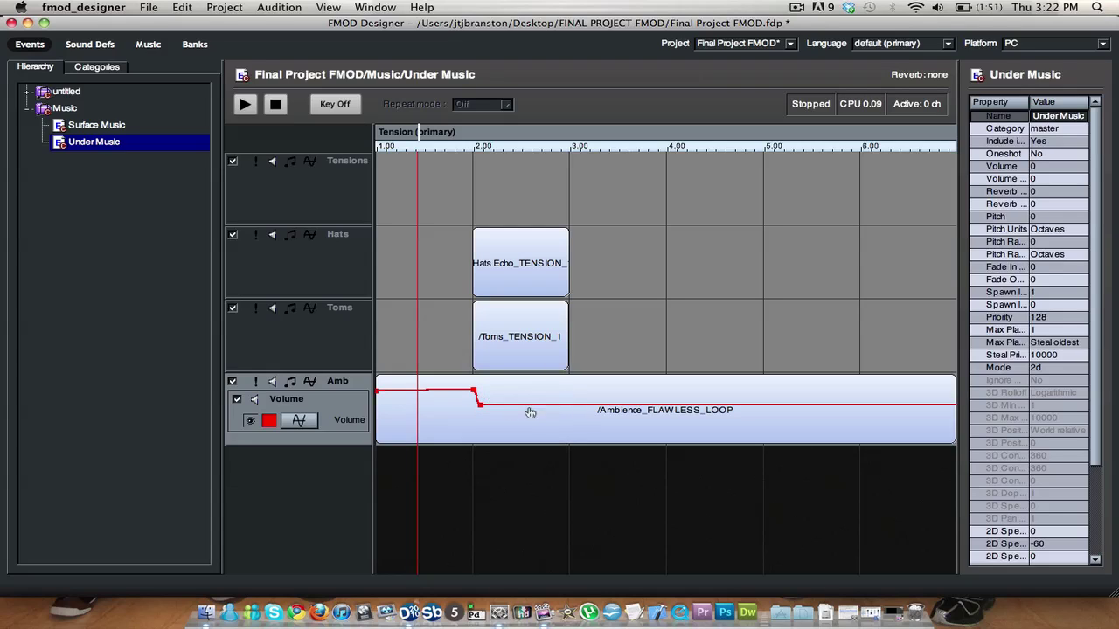
pyautogui.click(563, 407)
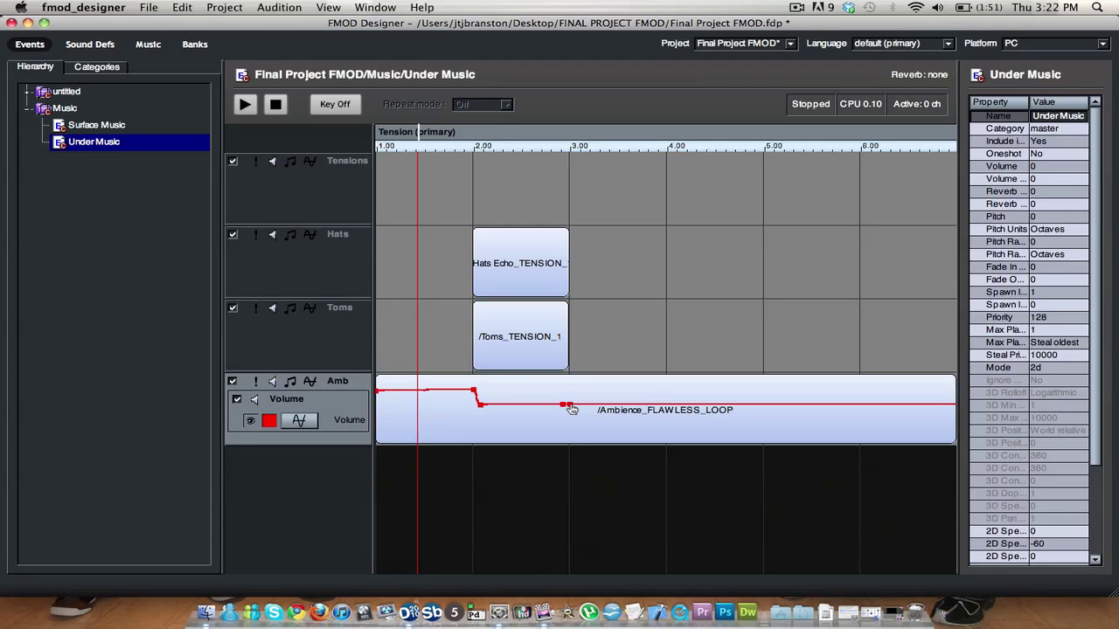
pyautogui.moveTo(572, 408); pyautogui.dragTo(575, 428)
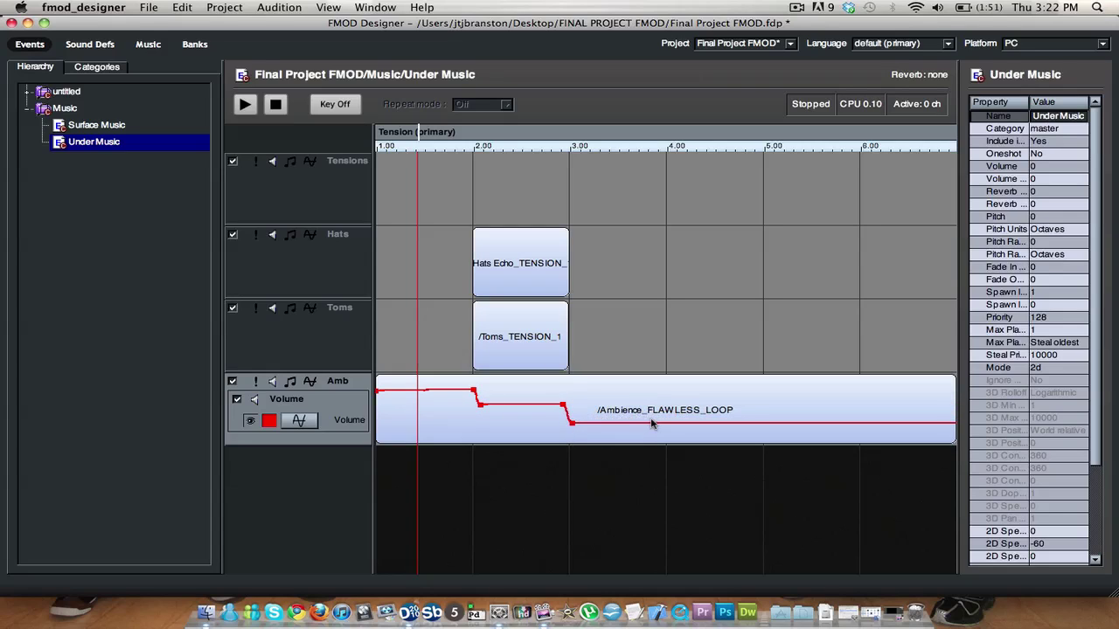
pyautogui.click(654, 425)
pyautogui.moveTo(667, 427); pyautogui.dragTo(667, 436)
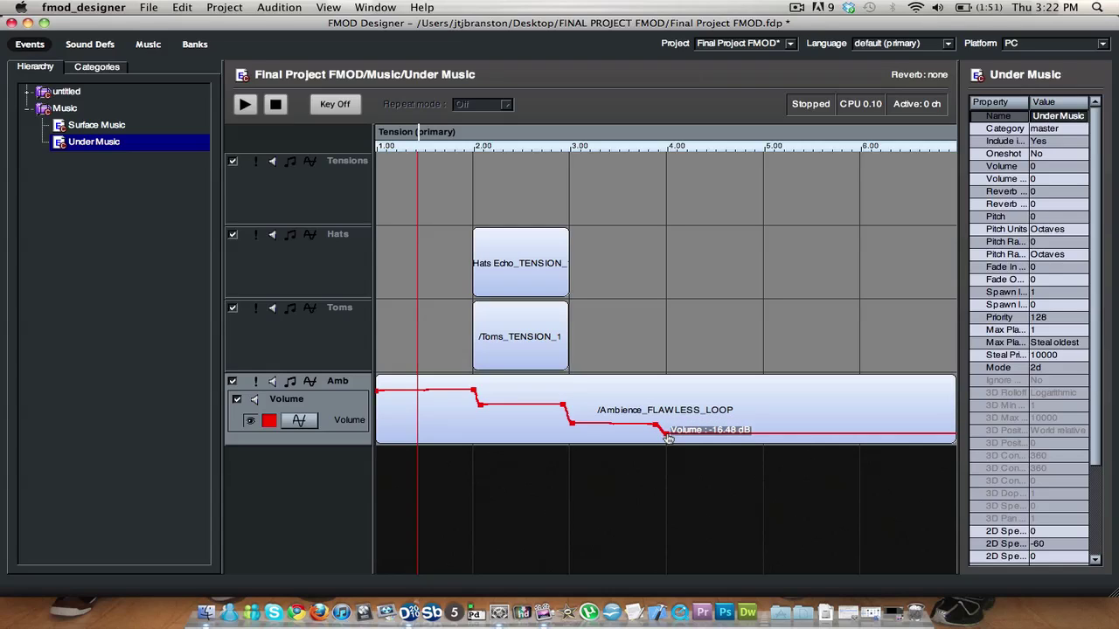
pyautogui.press('super+s')
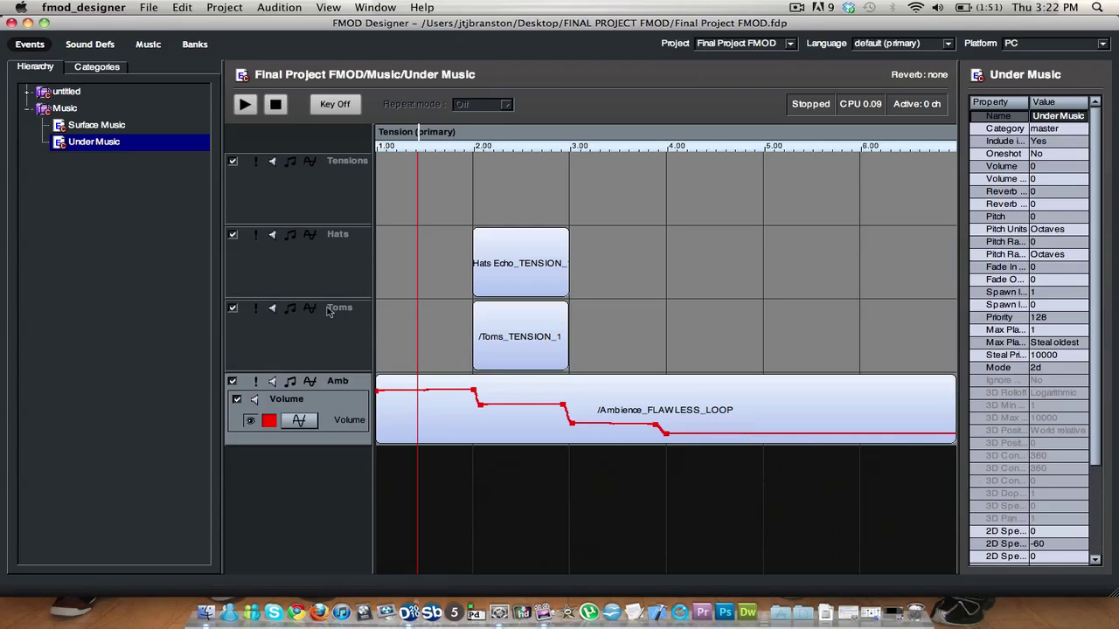
# Audition the event while moving the Tension cursor from about 1.43 to 2.3, and stop playback
pyautogui.click(417, 131)
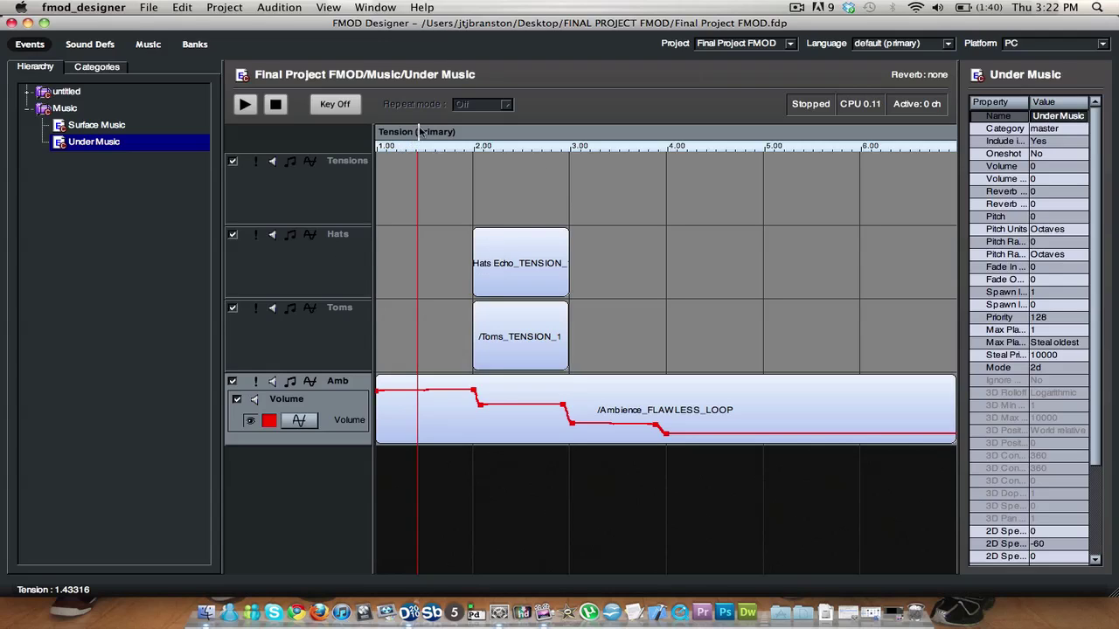
pyautogui.press('space')
pyautogui.press('space')
pyautogui.press('space')
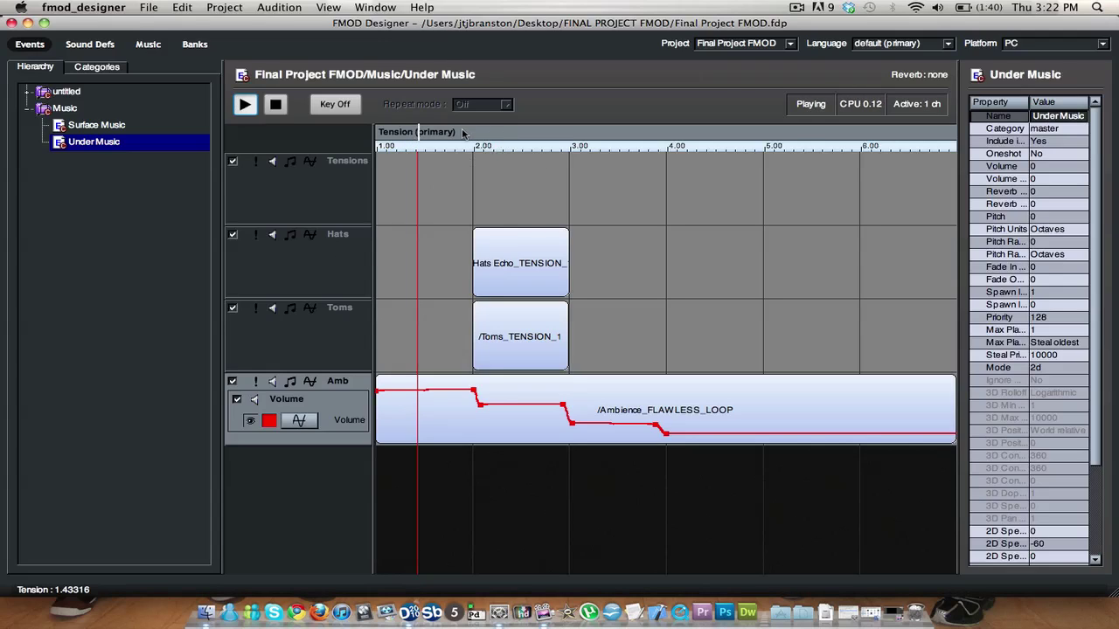
pyautogui.moveTo(418, 131); pyautogui.dragTo(502, 131)
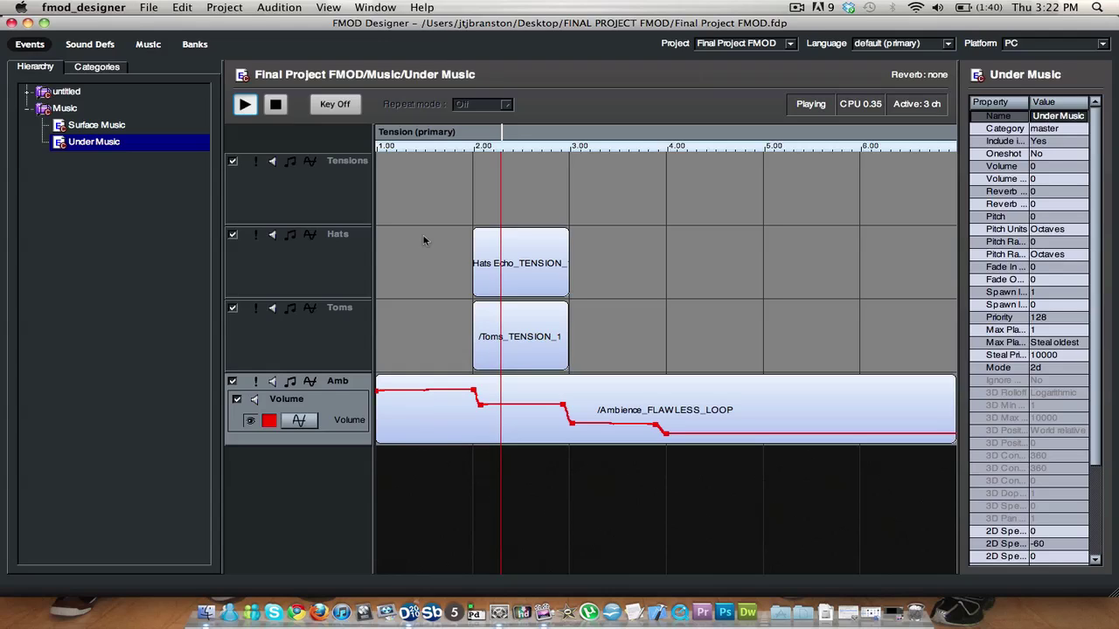
pyautogui.press('space')
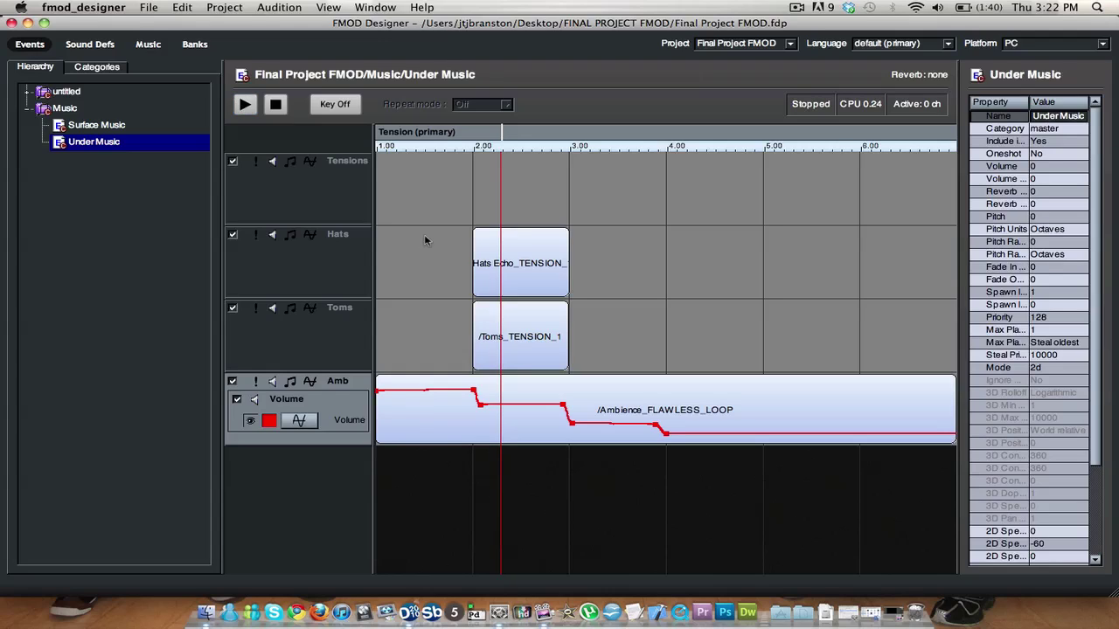
# Disable the Toms and Amb layers and audition the Hats sound alone, toggling it off and on before stopping playback
pyautogui.click(549, 264)
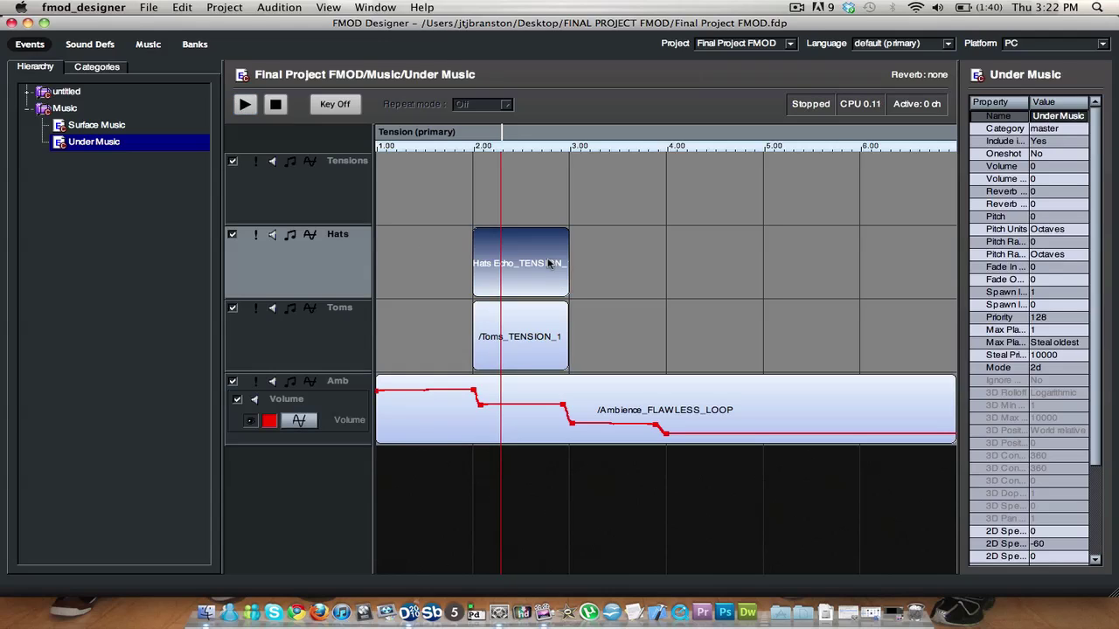
pyautogui.click(233, 308)
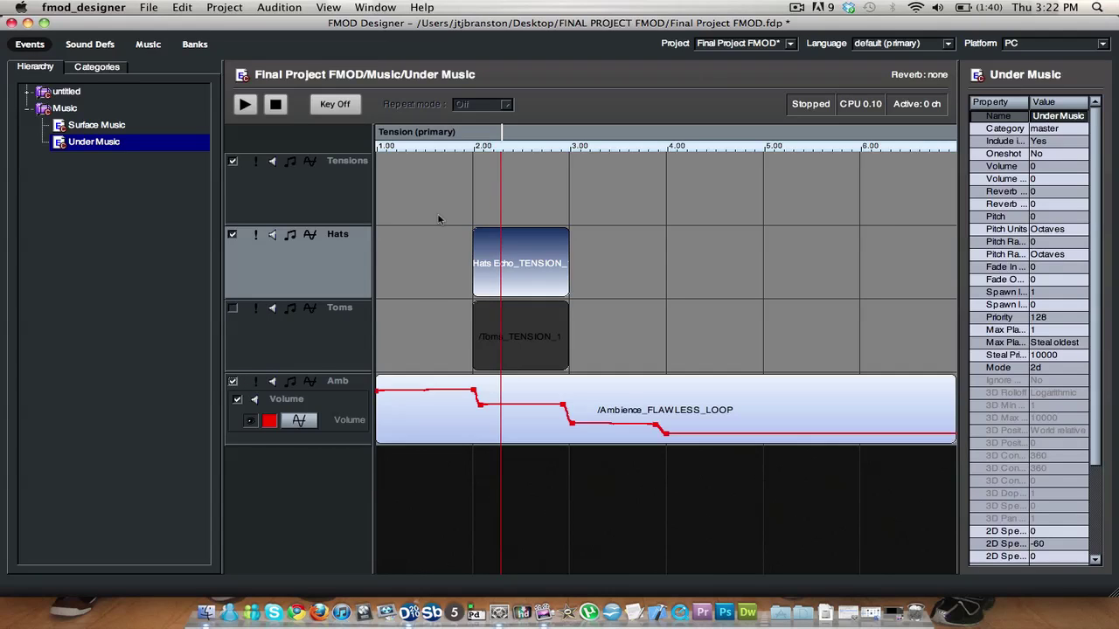
pyautogui.click(233, 381)
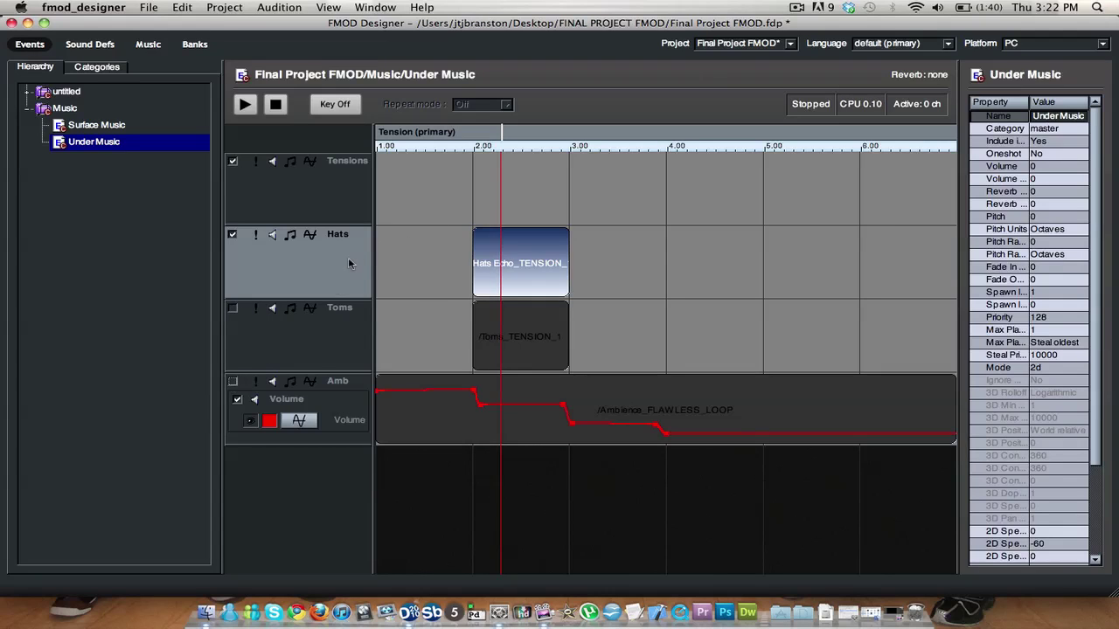
pyautogui.click(245, 105)
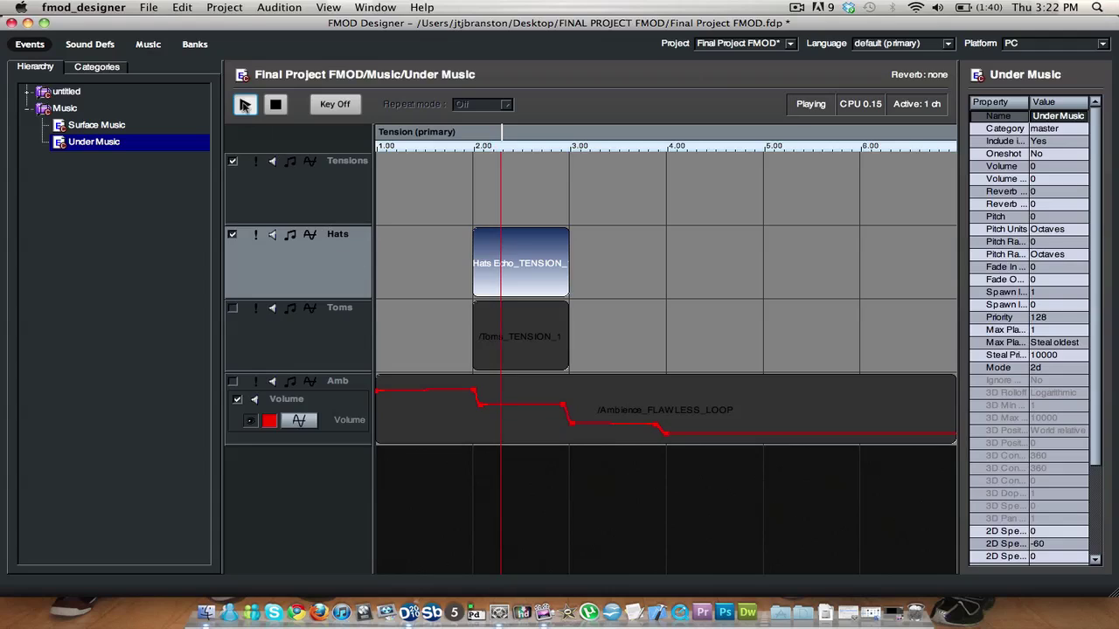
pyautogui.click(233, 236)
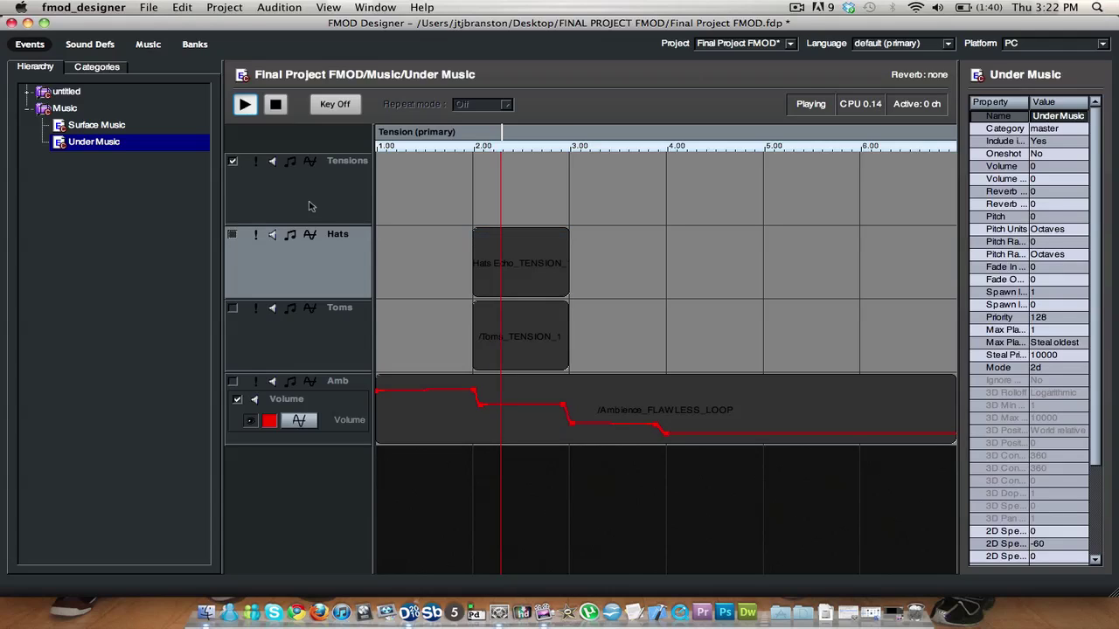
pyautogui.click(233, 234)
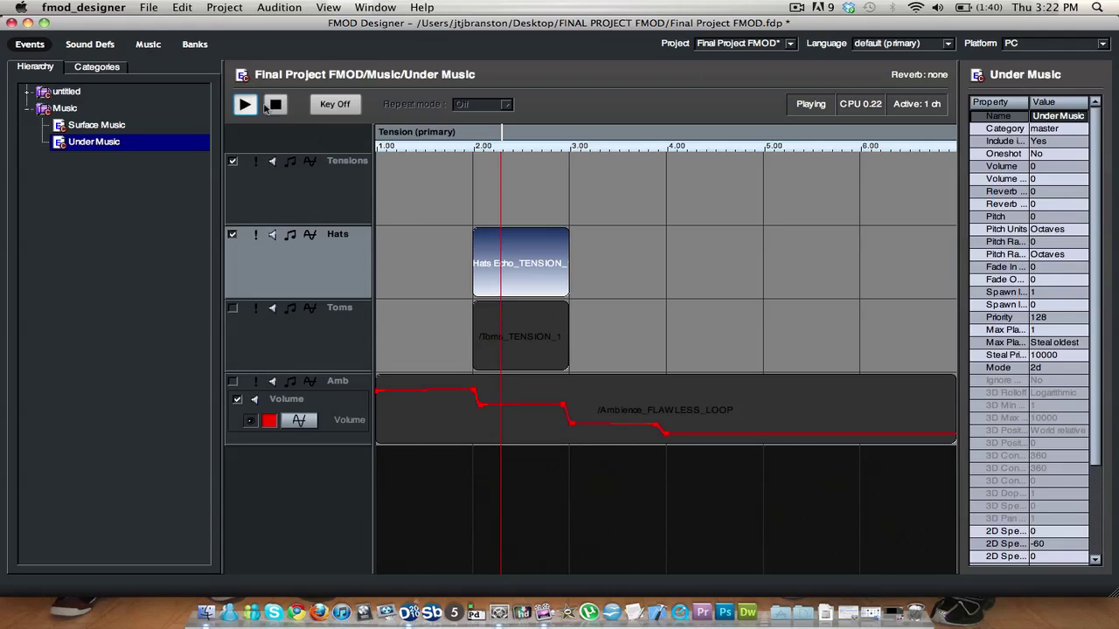
pyautogui.click(269, 106)
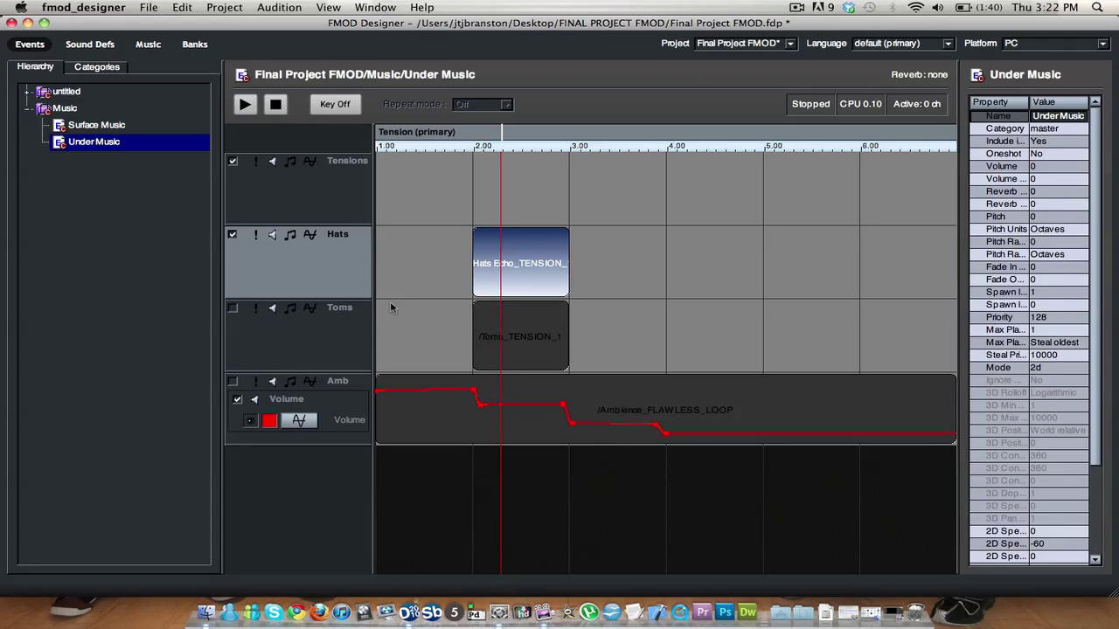
# Disable Hats and enable Toms, audition the Toms sound alone at Tension about 2.3, and disable the Toms layer after listening
pyautogui.click(421, 339)
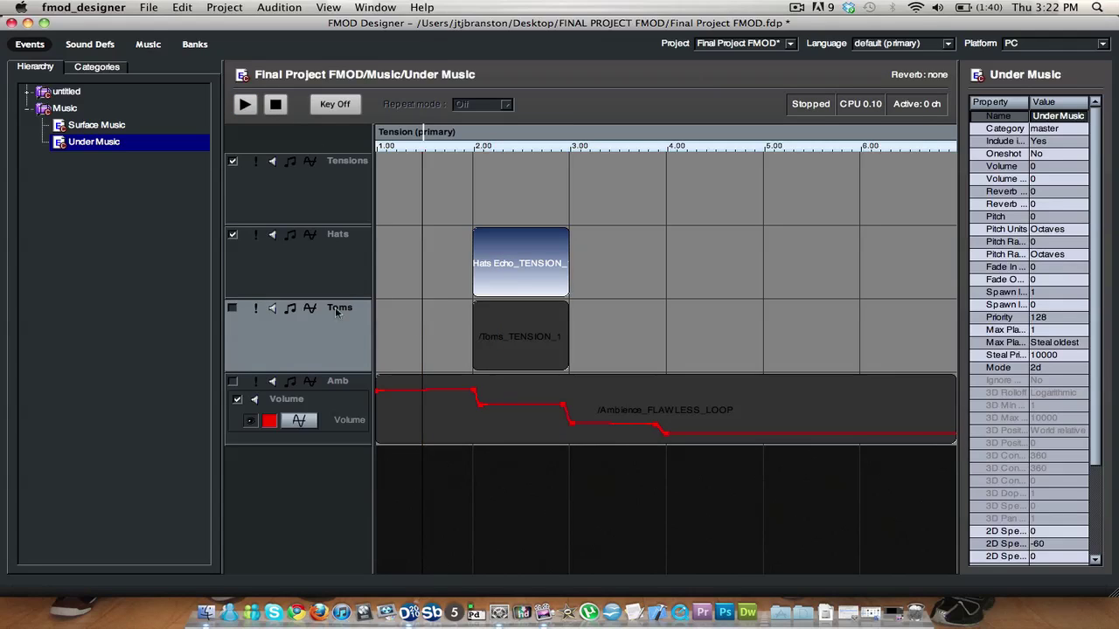
pyautogui.click(233, 234)
pyautogui.click(232, 308)
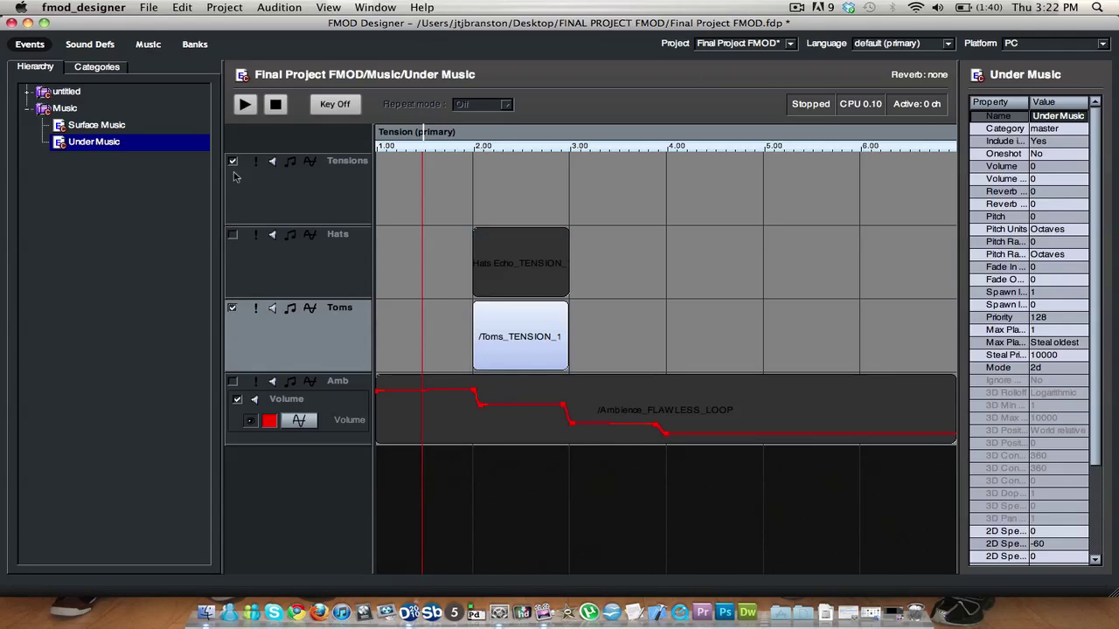
pyautogui.click(245, 104)
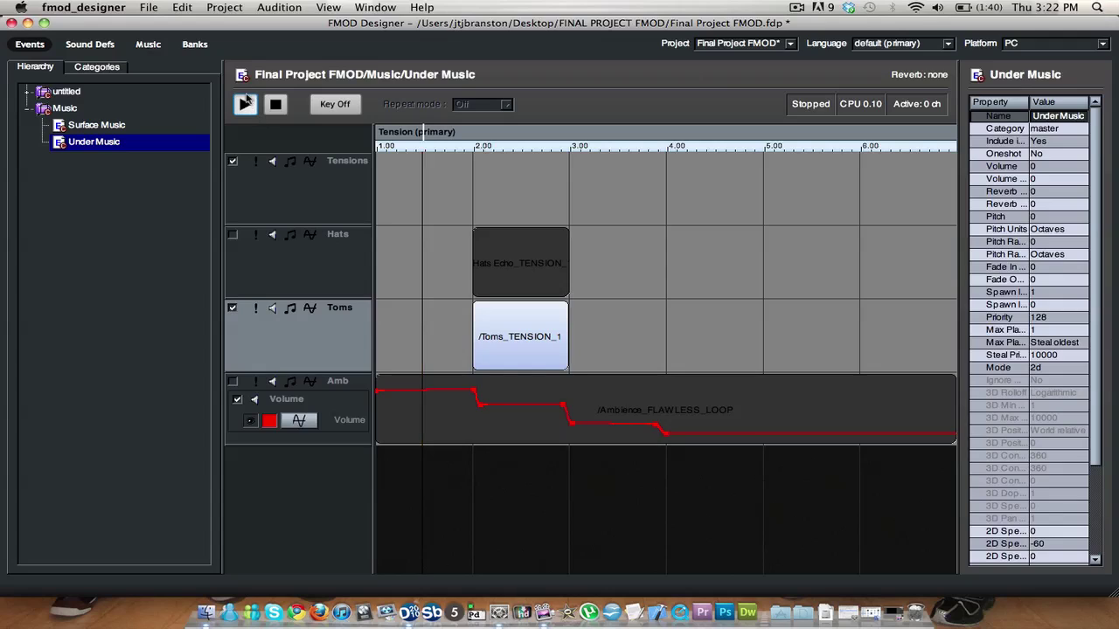
pyautogui.click(505, 133)
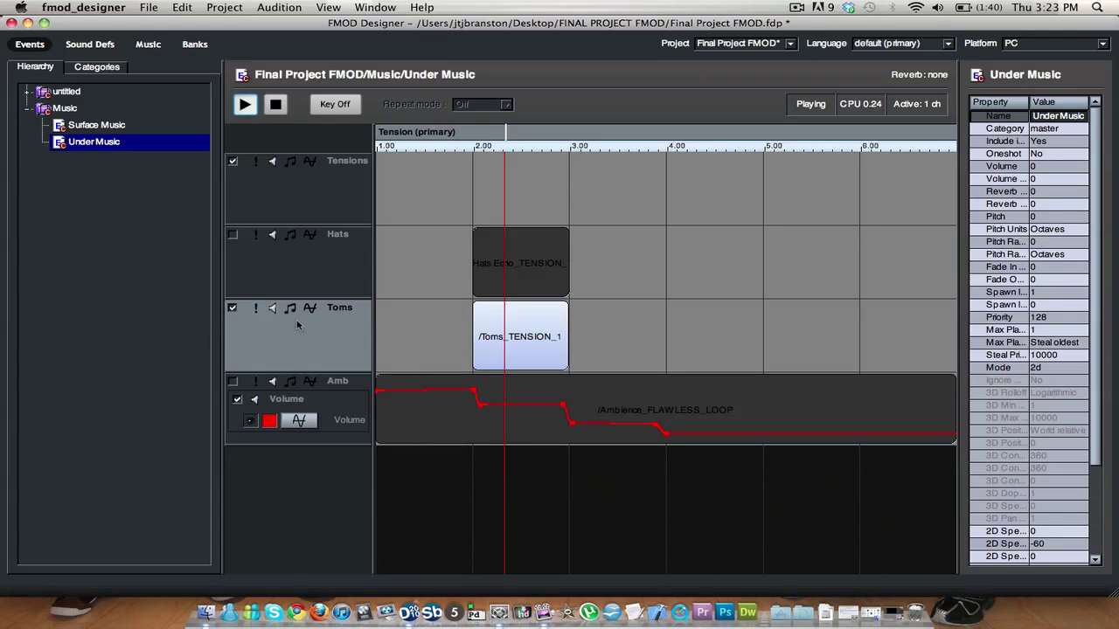
pyautogui.click(328, 268)
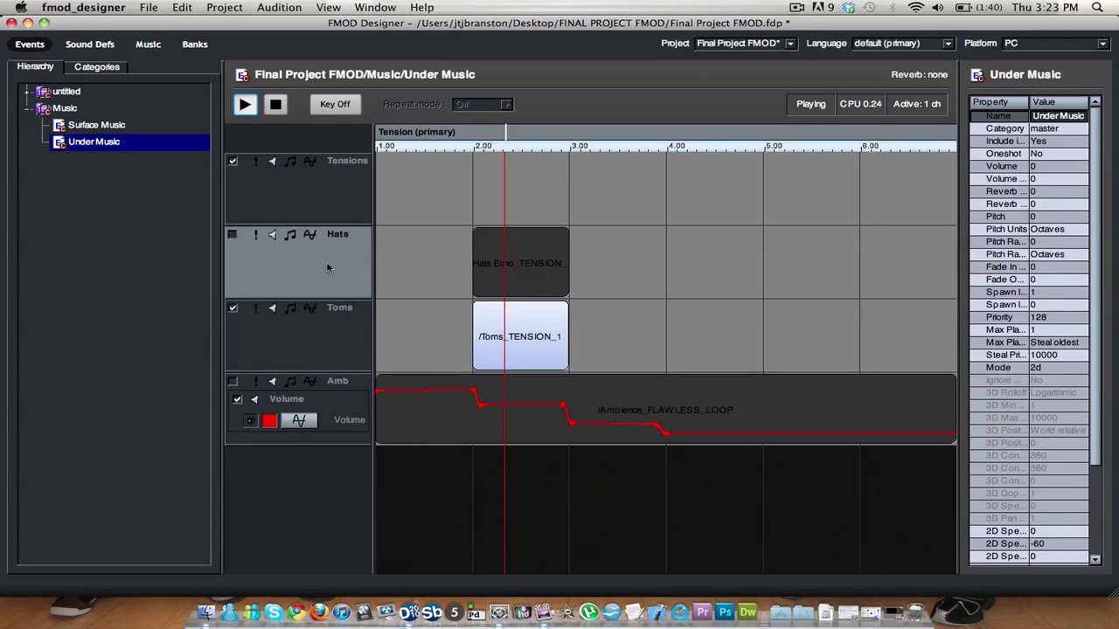
pyautogui.click(335, 332)
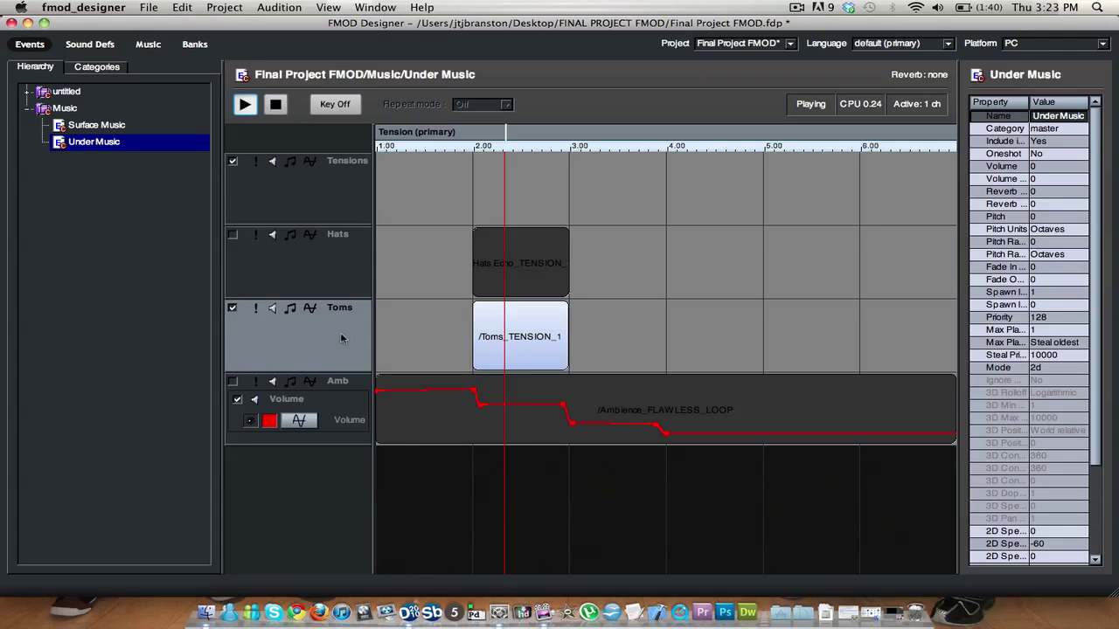
pyautogui.click(232, 308)
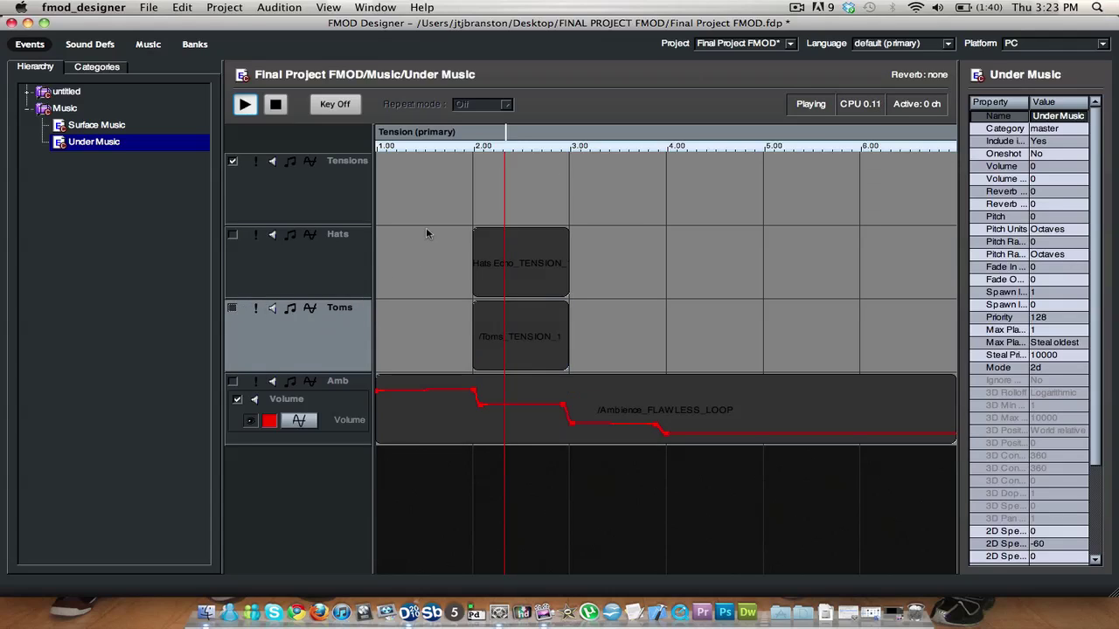
# Stop playback, switch to Finder and open the Bounces folder inside Logic > Final Project > Where Stars Cant Shine
pyautogui.click(276, 104)
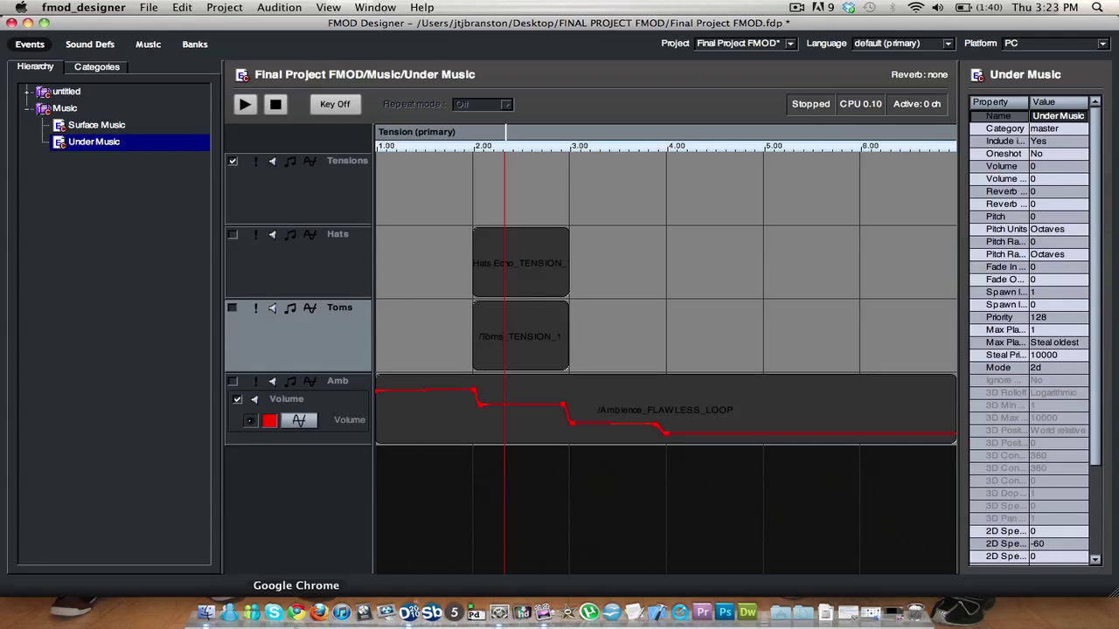
pyautogui.click(208, 615)
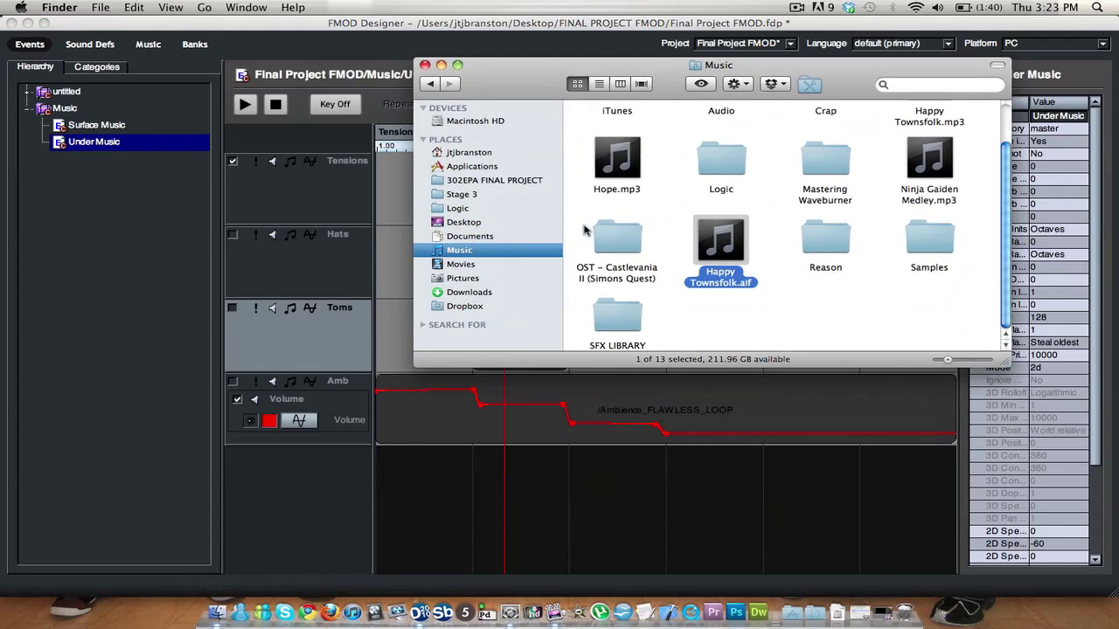
pyautogui.click(457, 208)
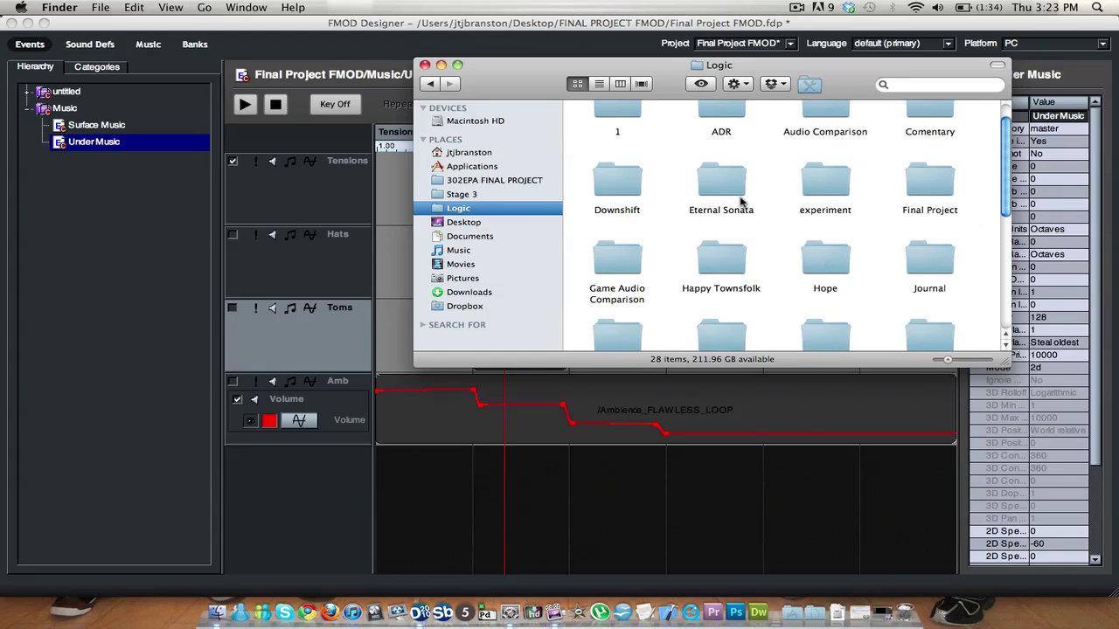
pyautogui.scroll(-5, 743, 203)
pyautogui.scroll(3, 740, 202)
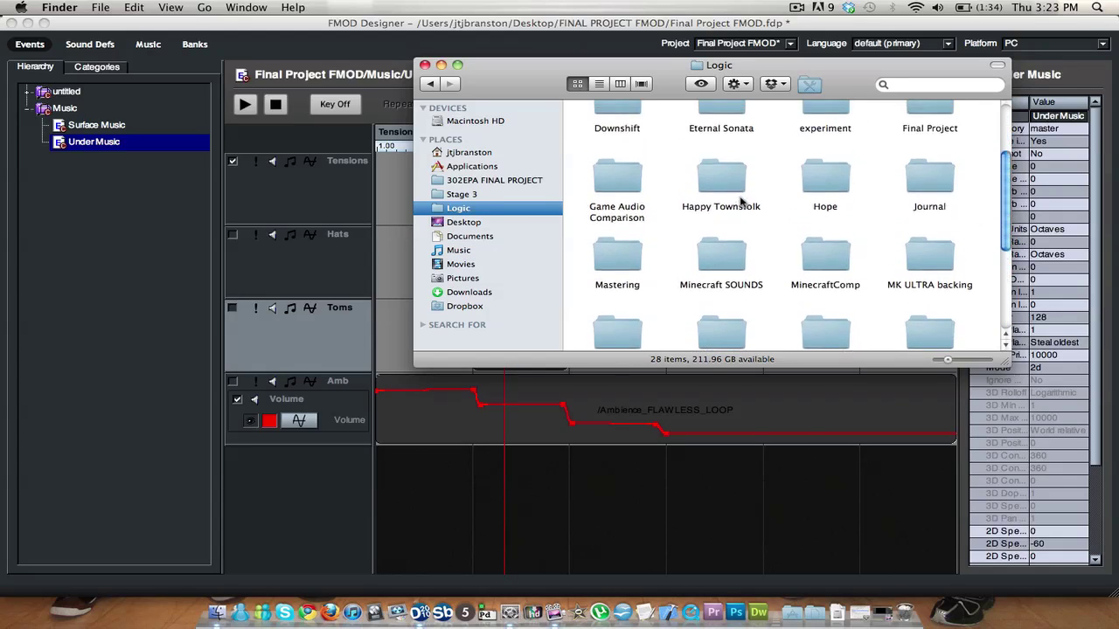
pyautogui.doubleClick(929, 137)
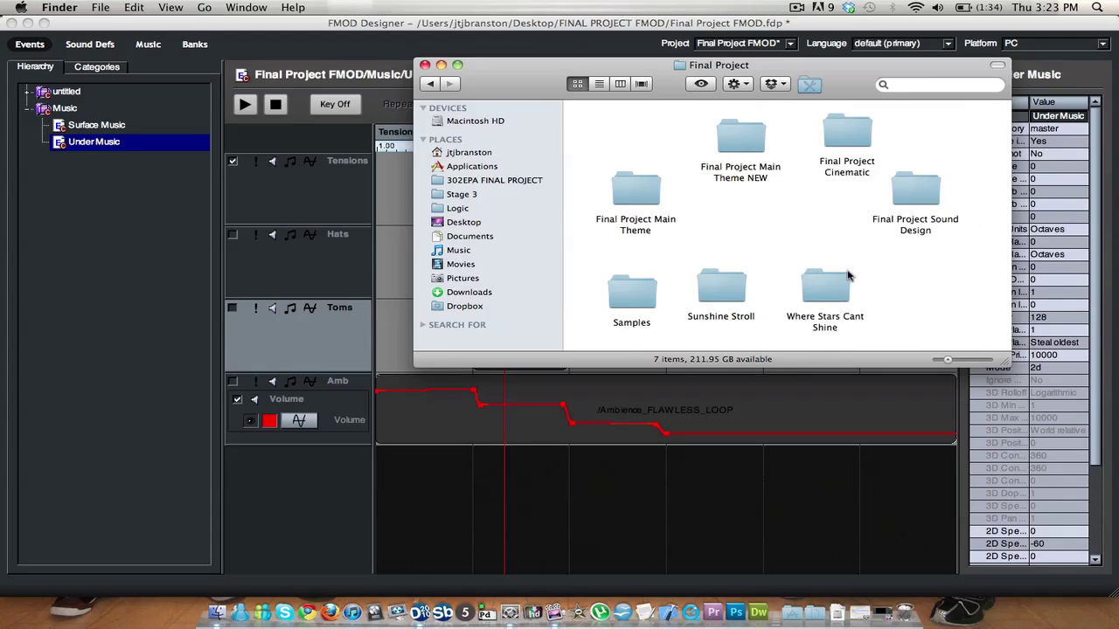
pyautogui.doubleClick(831, 284)
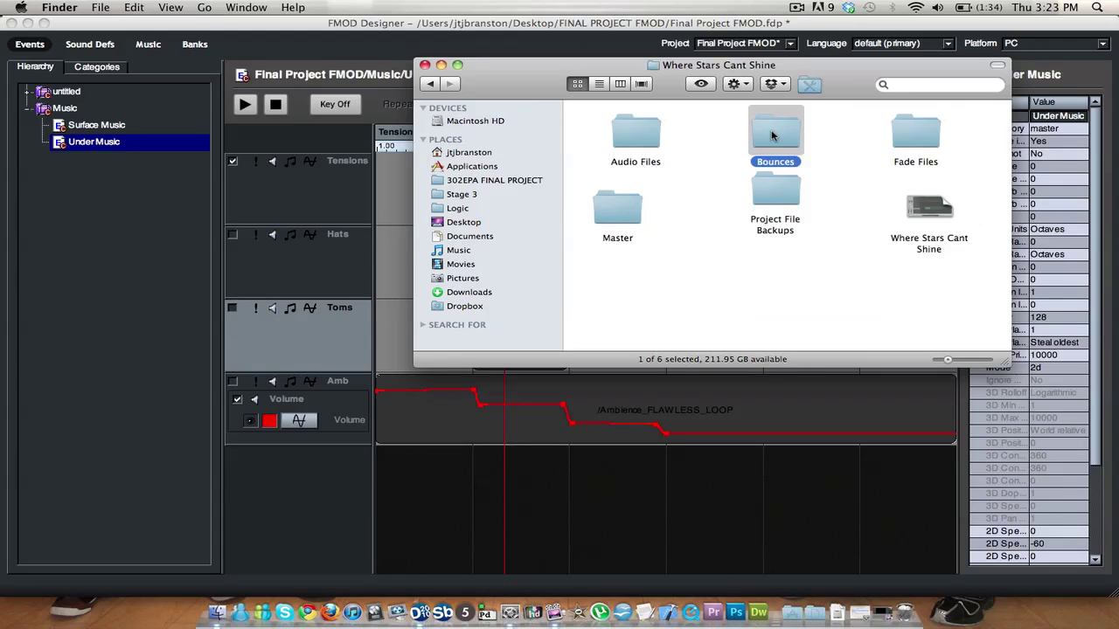
pyautogui.doubleClick(771, 131)
# Preview Toms_TENSION_1.wav, switch to Logic Pro, and close the Finder window to return to FMOD Designer
pyautogui.click(712, 282)
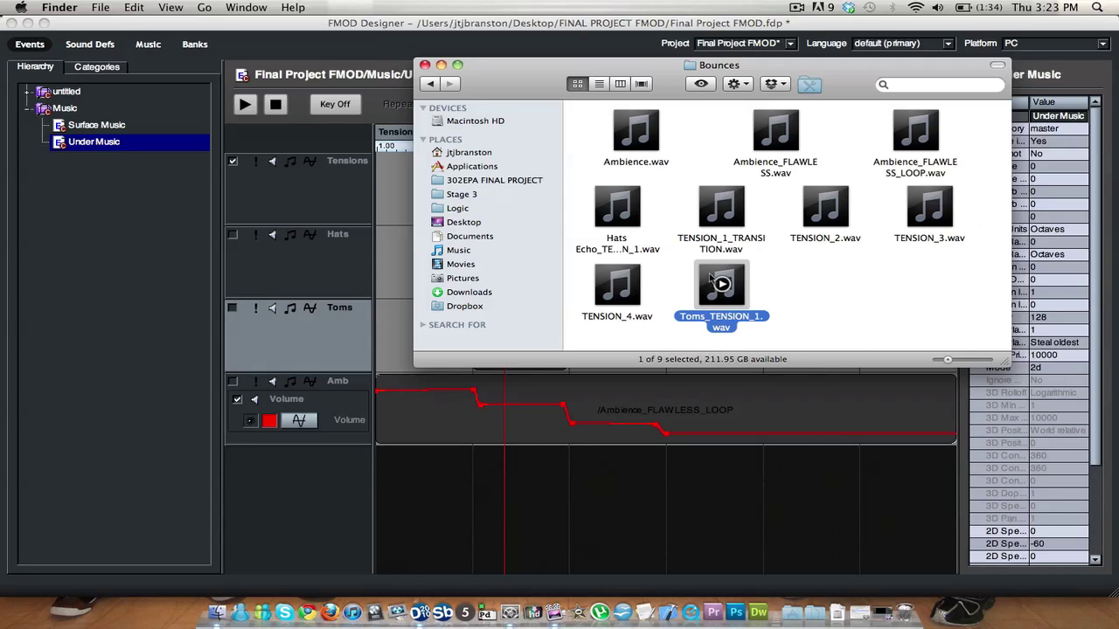
pyautogui.press('space')
pyautogui.click(759, 391)
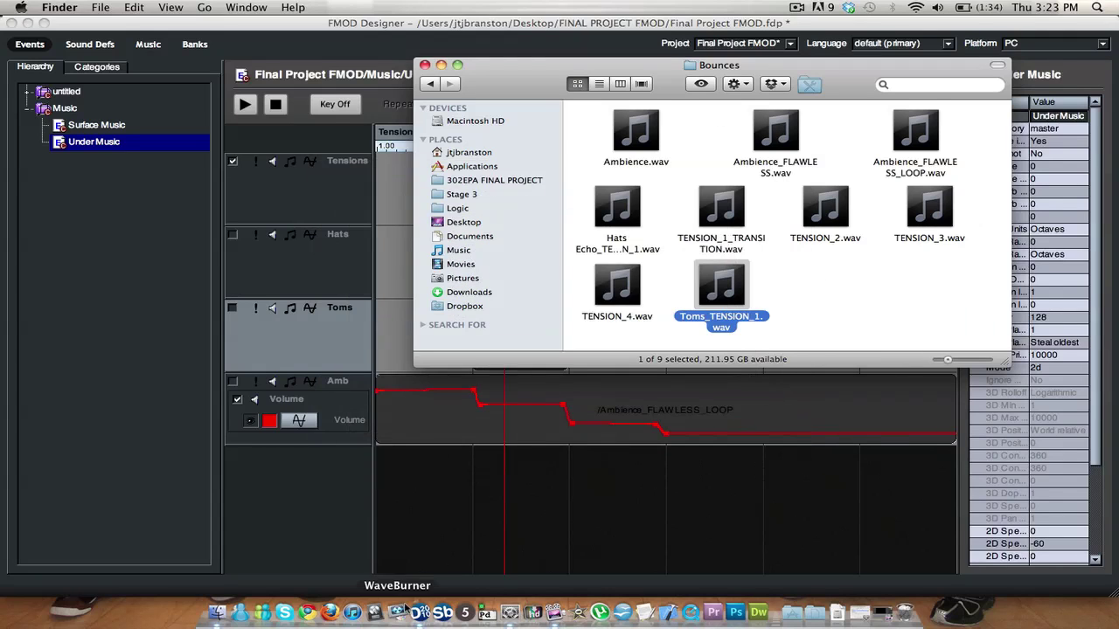
pyautogui.click(374, 613)
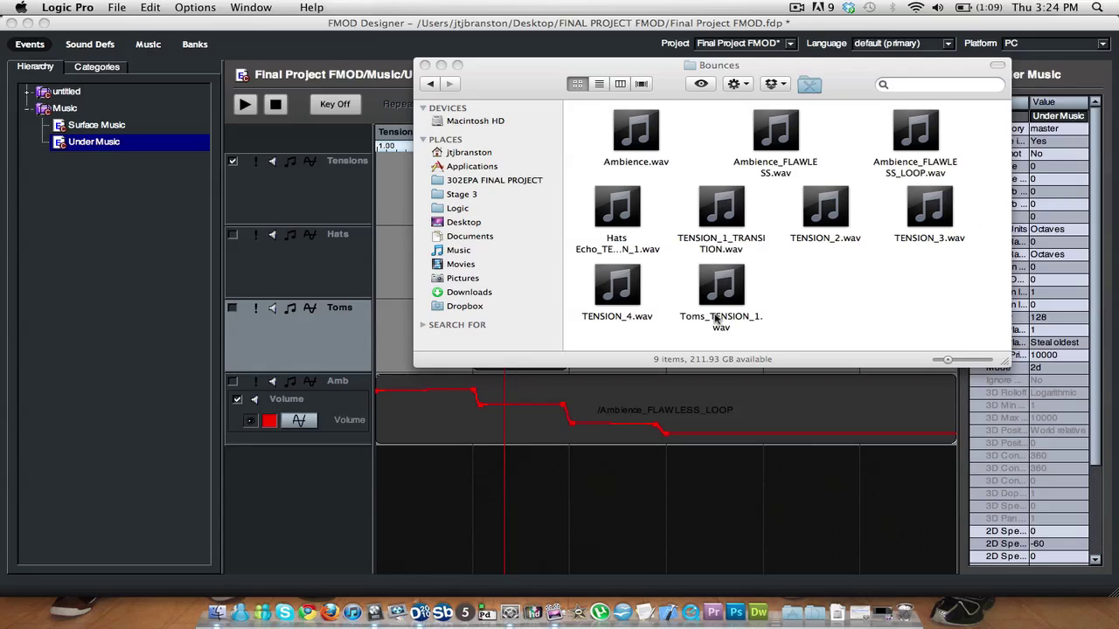
pyautogui.click(686, 282)
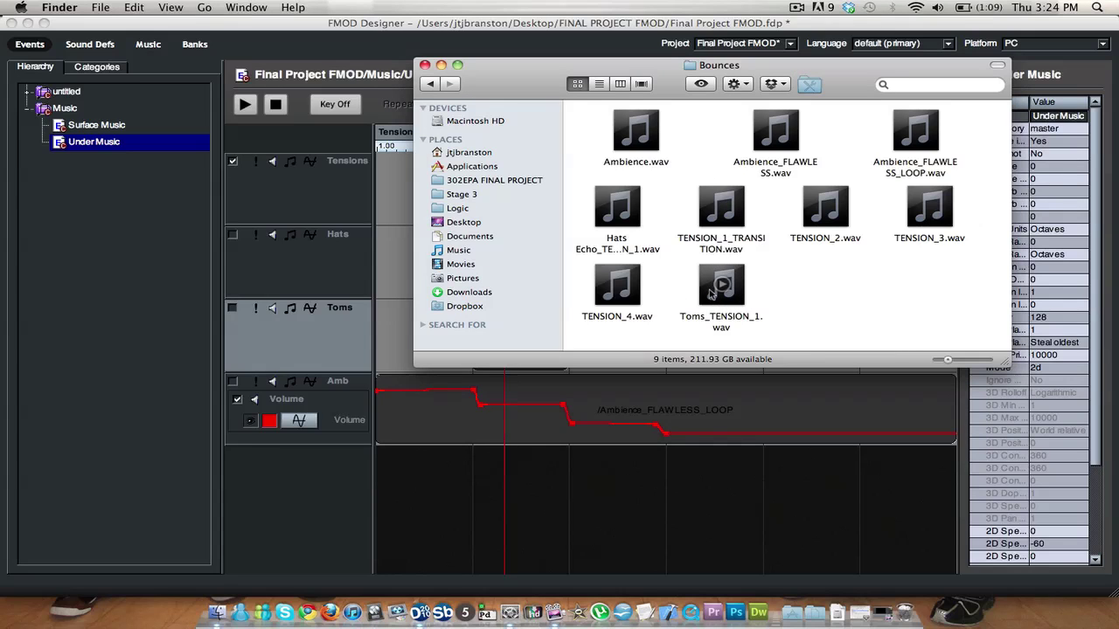
pyautogui.click(423, 66)
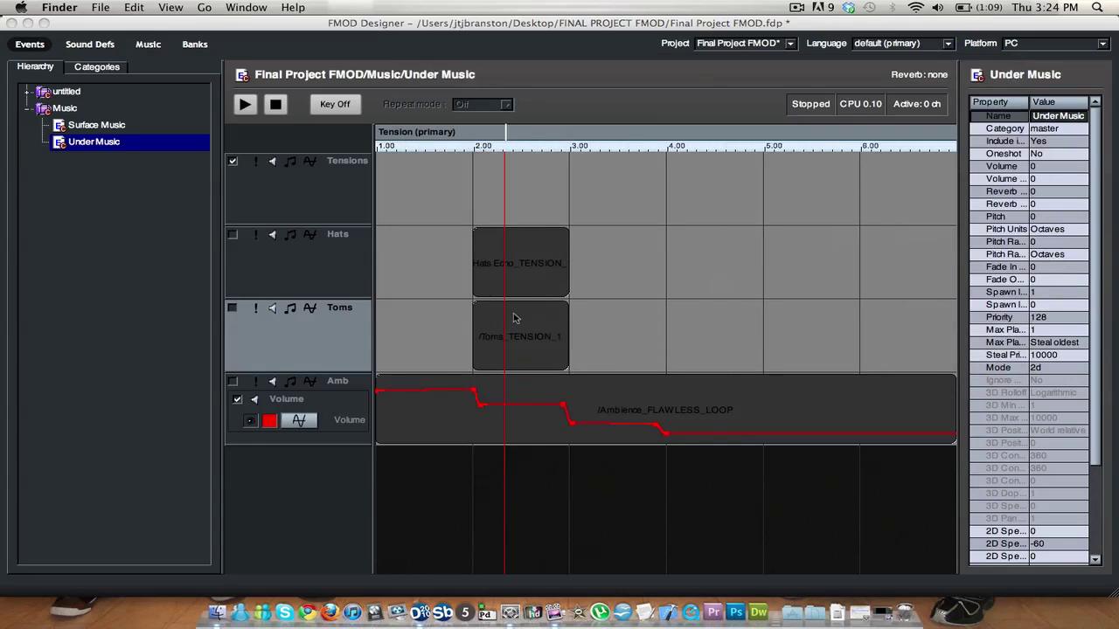
# Enable the Toms layer and audition it alone at Tension about 2.3, then re-enable the Hats and Amb layers
pyautogui.click(277, 332)
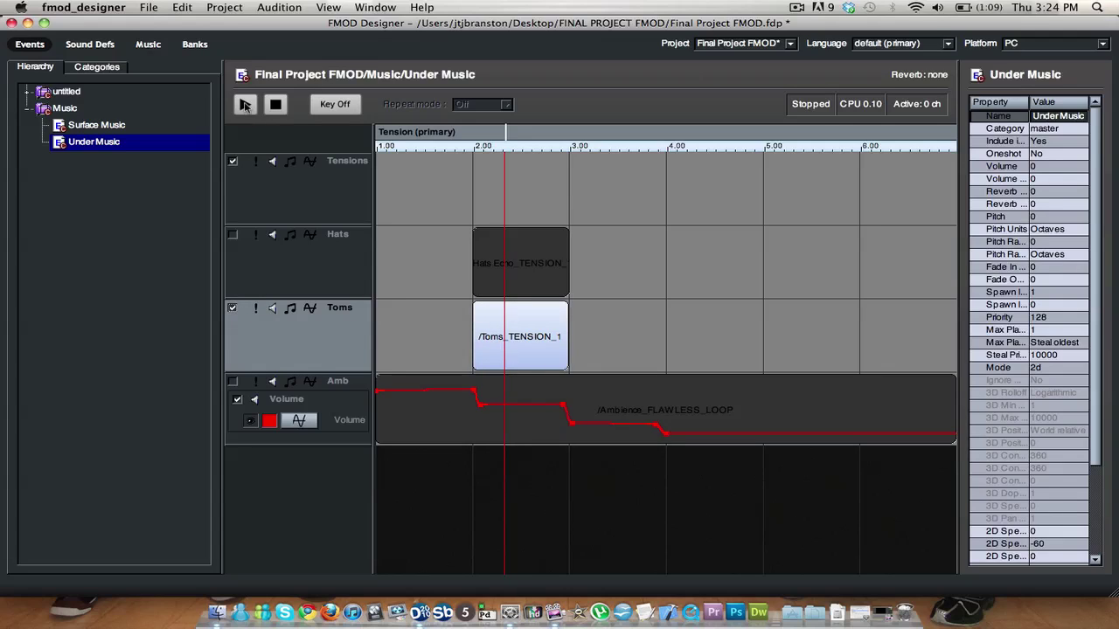
pyautogui.click(245, 105)
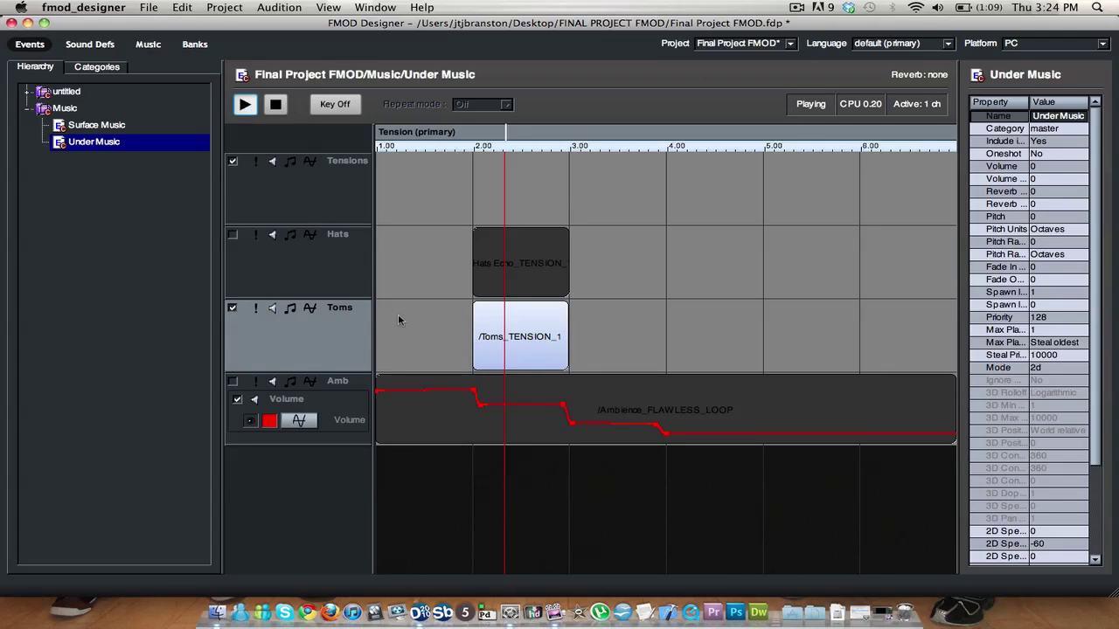
pyautogui.click(273, 106)
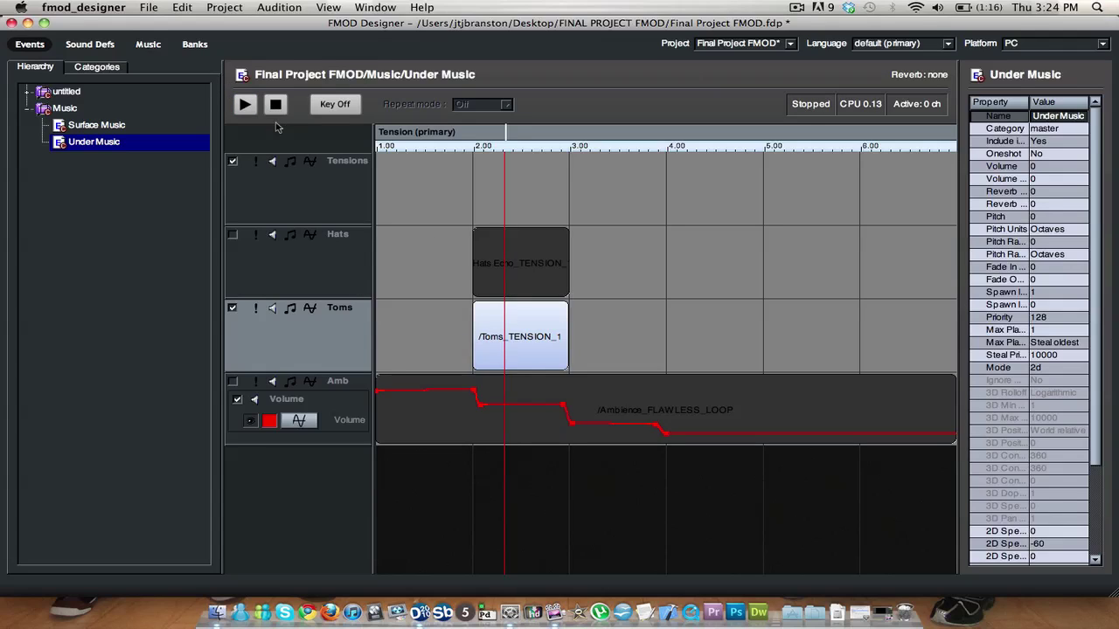
pyautogui.click(233, 235)
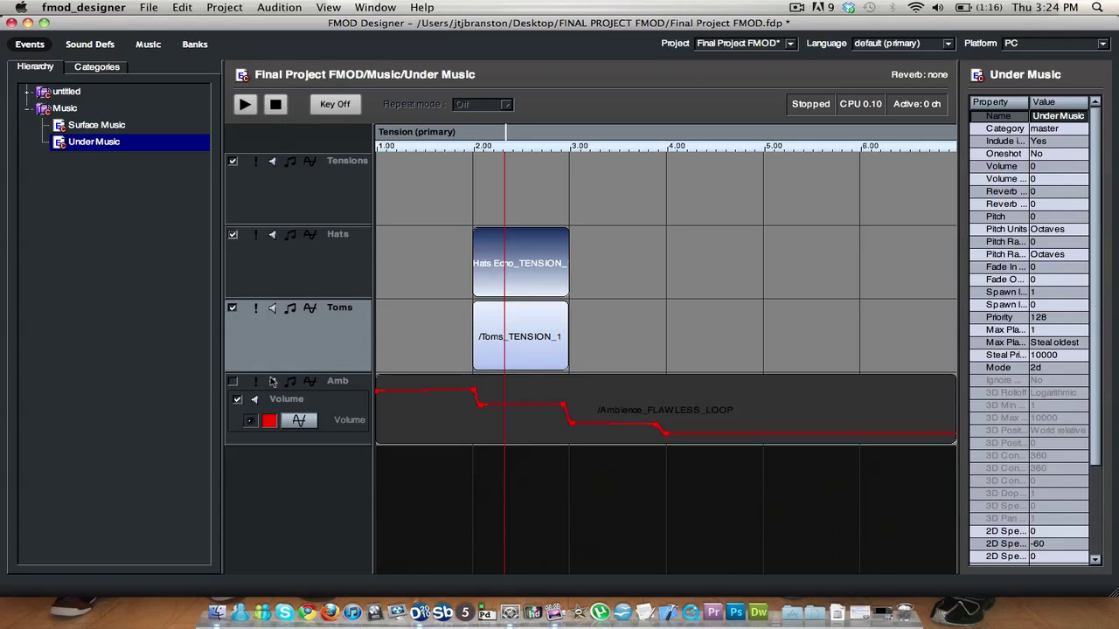
pyautogui.click(233, 381)
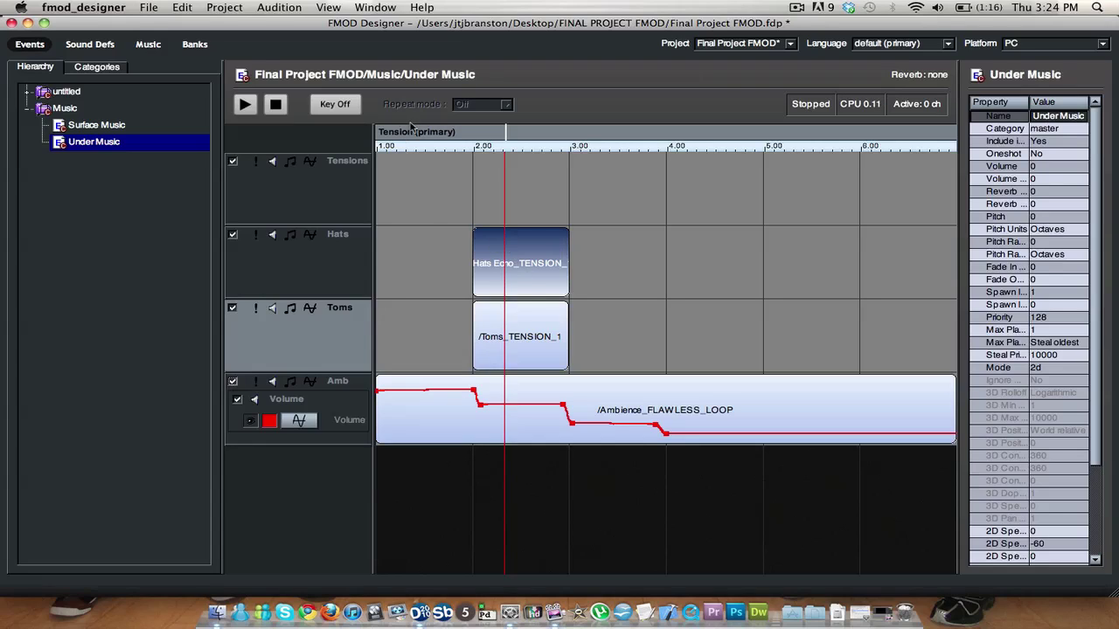
# Add two "don't play" entries to the Toms_TENSION_1 sound definition
pyautogui.click(523, 342)
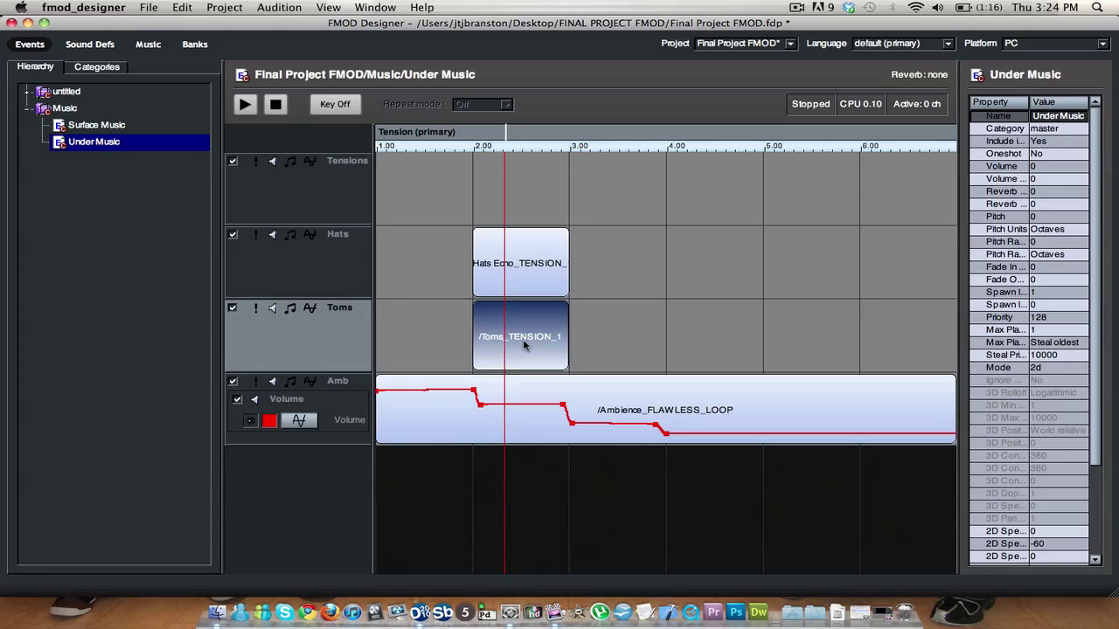
pyautogui.click(491, 267)
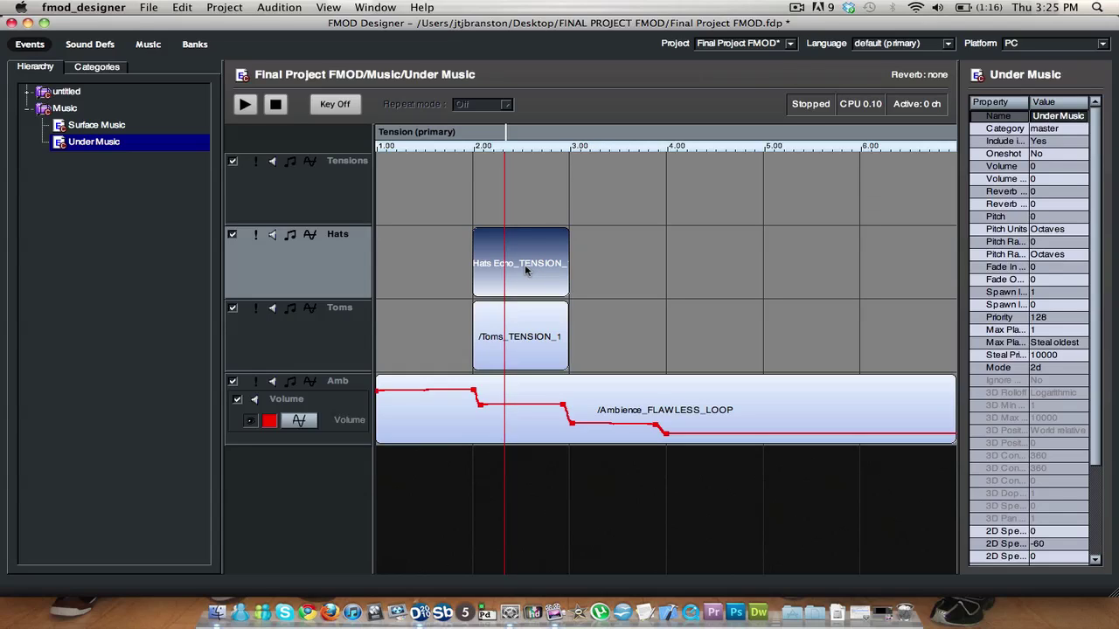
pyautogui.click(519, 335)
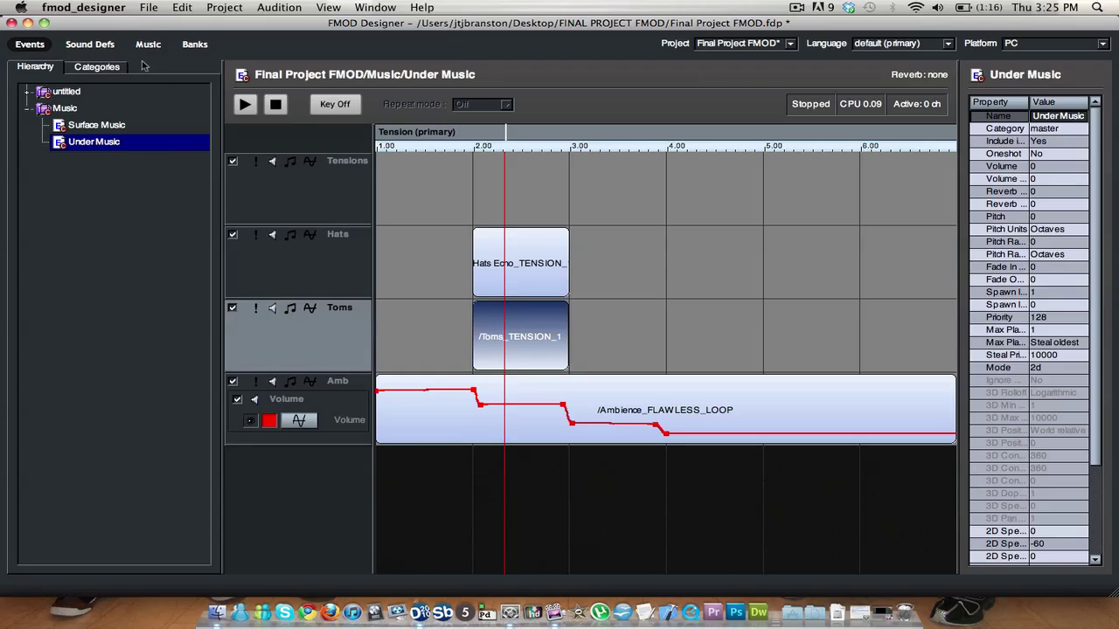
pyautogui.click(103, 45)
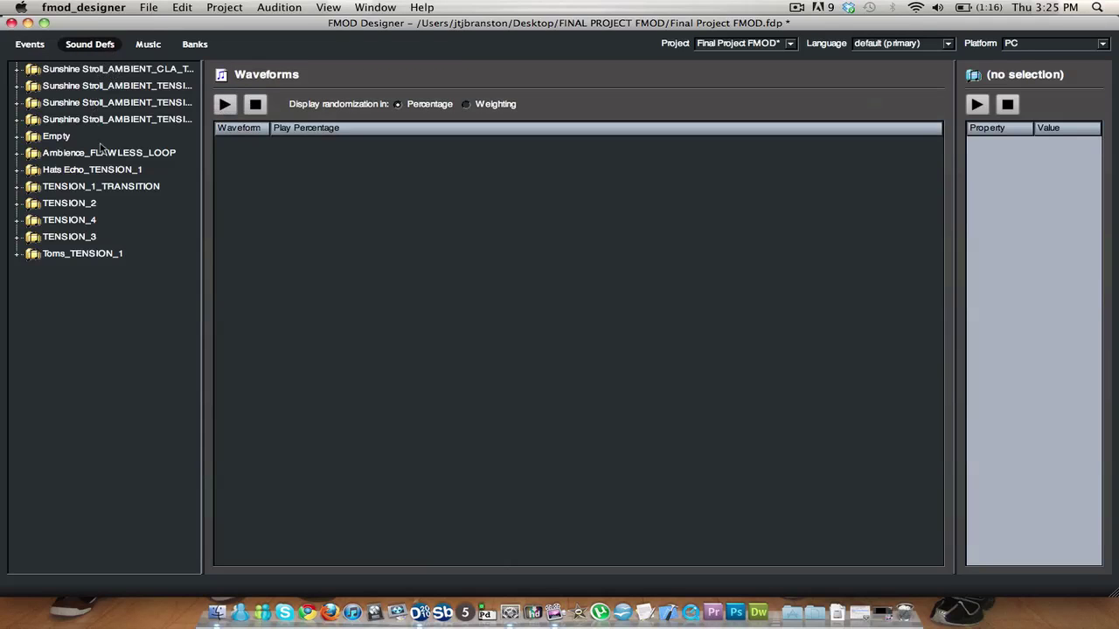
pyautogui.click(73, 254)
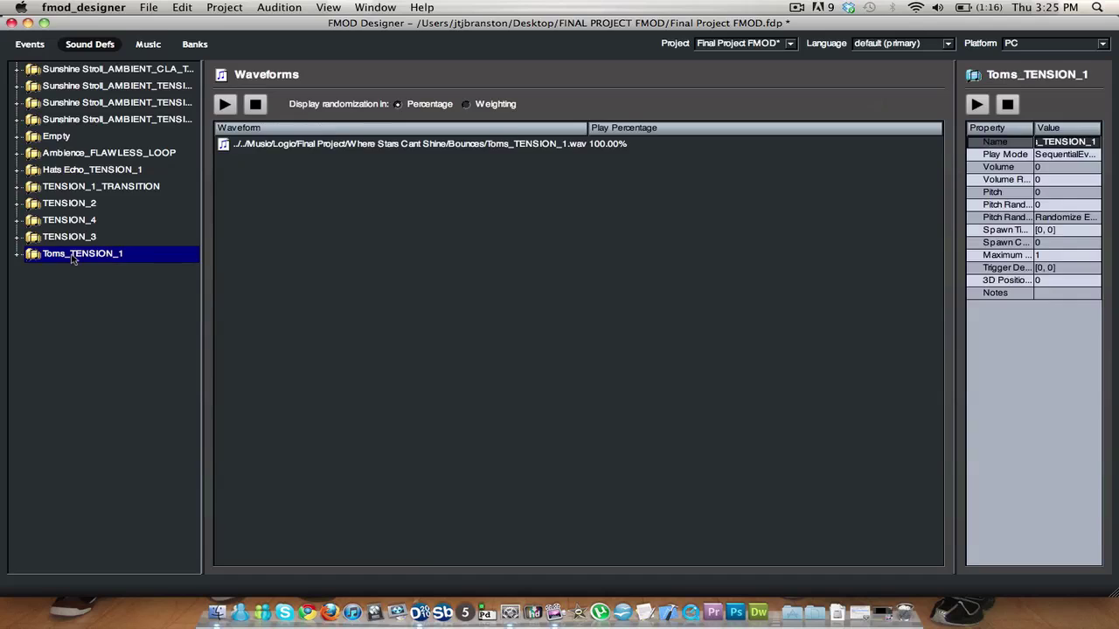
pyautogui.rightClick(73, 254)
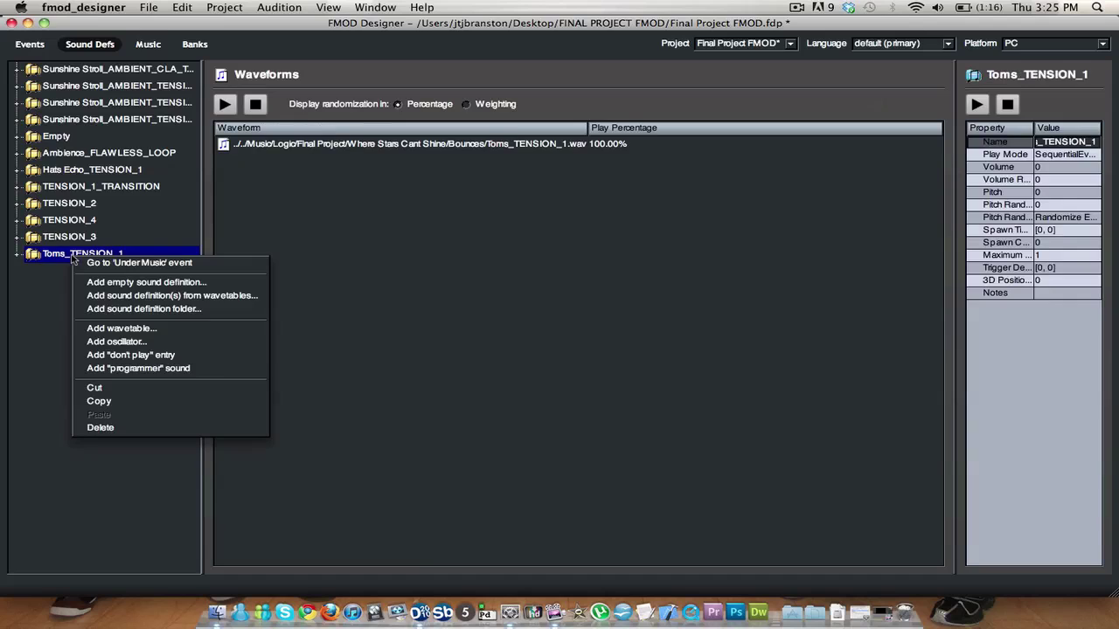
pyautogui.click(106, 356)
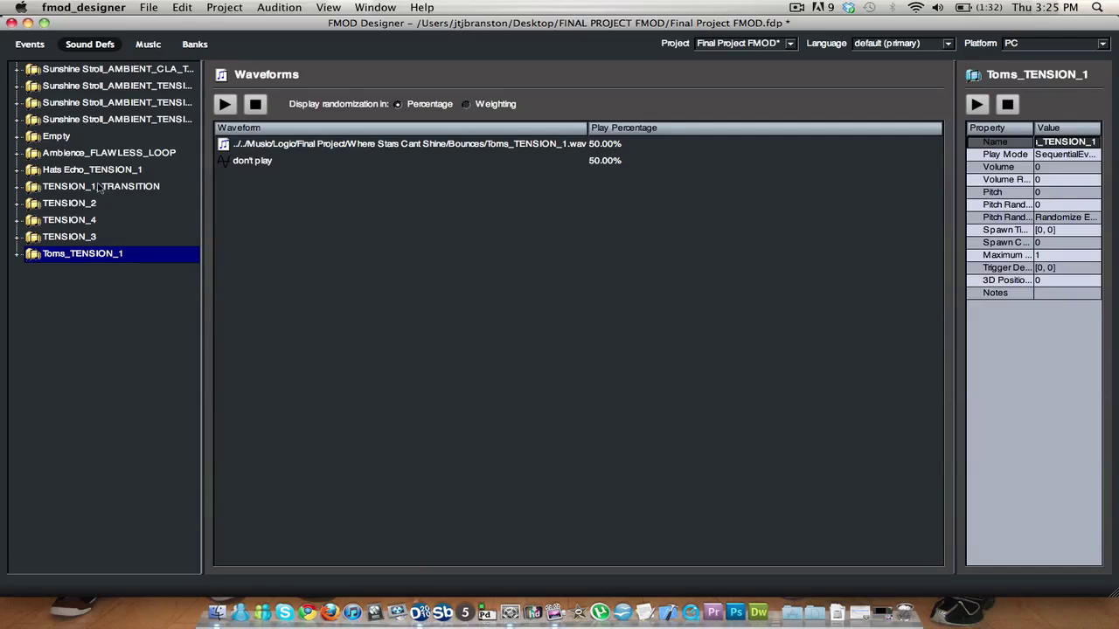
pyautogui.rightClick(49, 261)
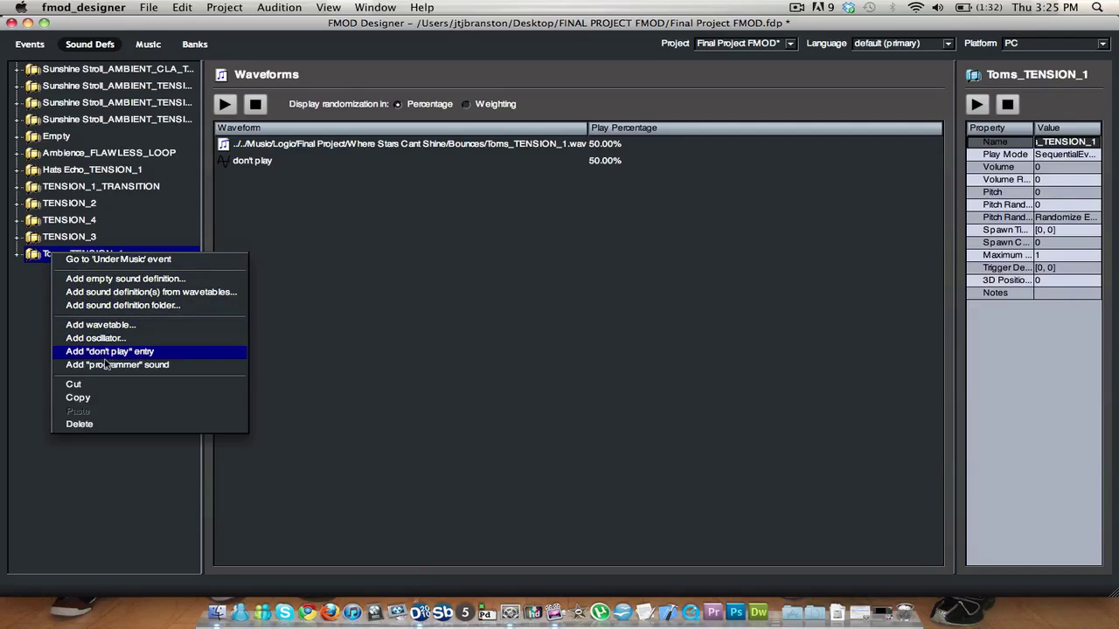
pyautogui.click(178, 353)
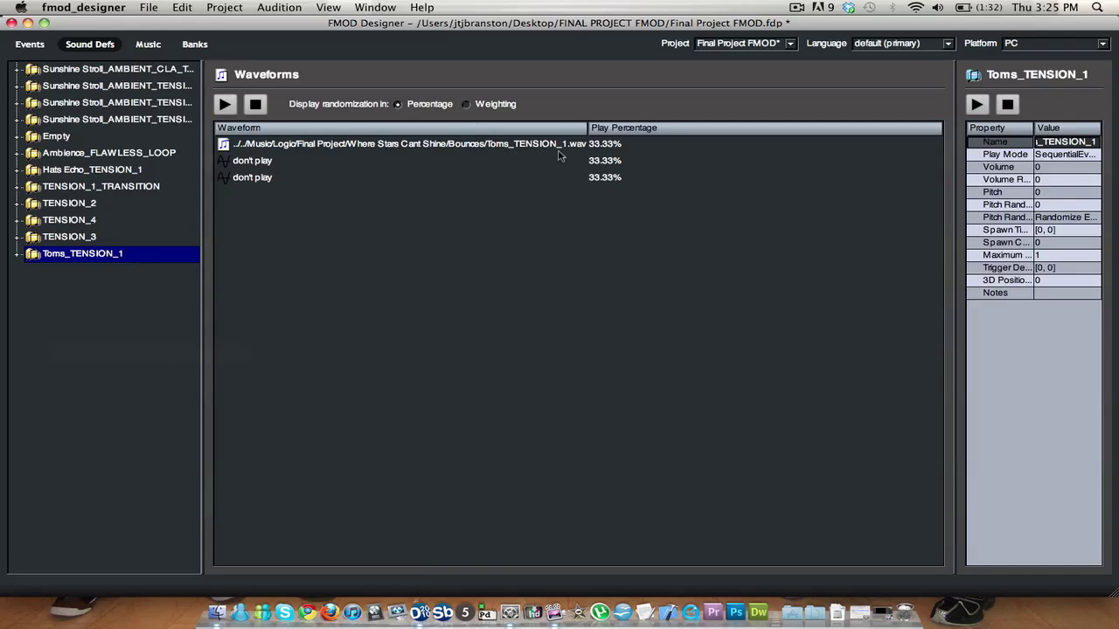
# Audition the Under Music event with the Tension cursor at about 2.4, and stop playback
pyautogui.click(45, 48)
pyautogui.click(511, 133)
pyautogui.press('space')
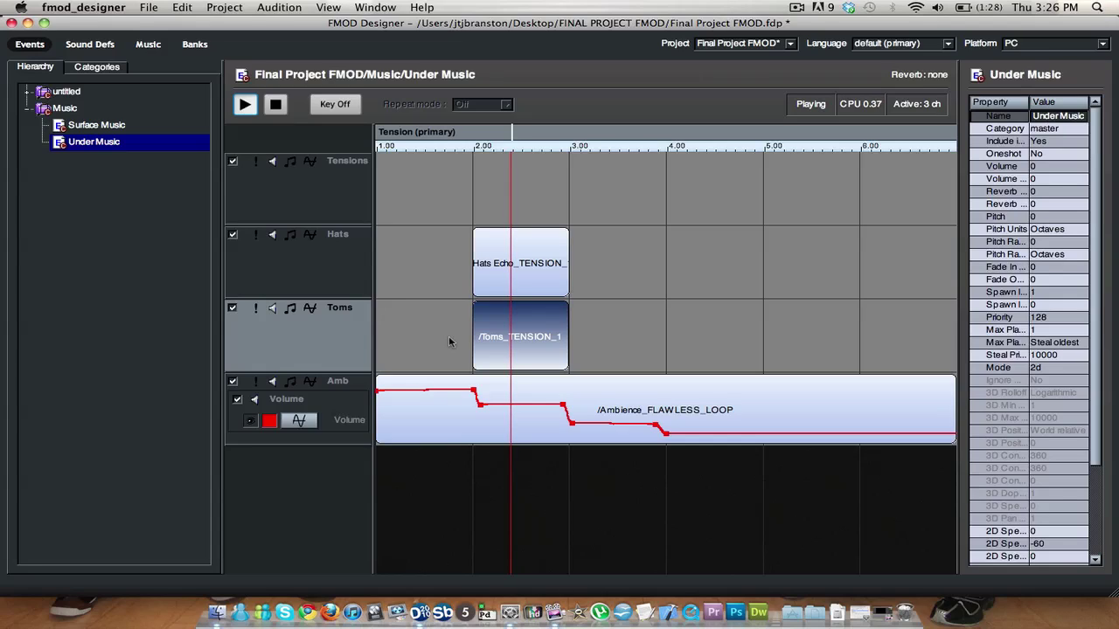
pyautogui.click(245, 104)
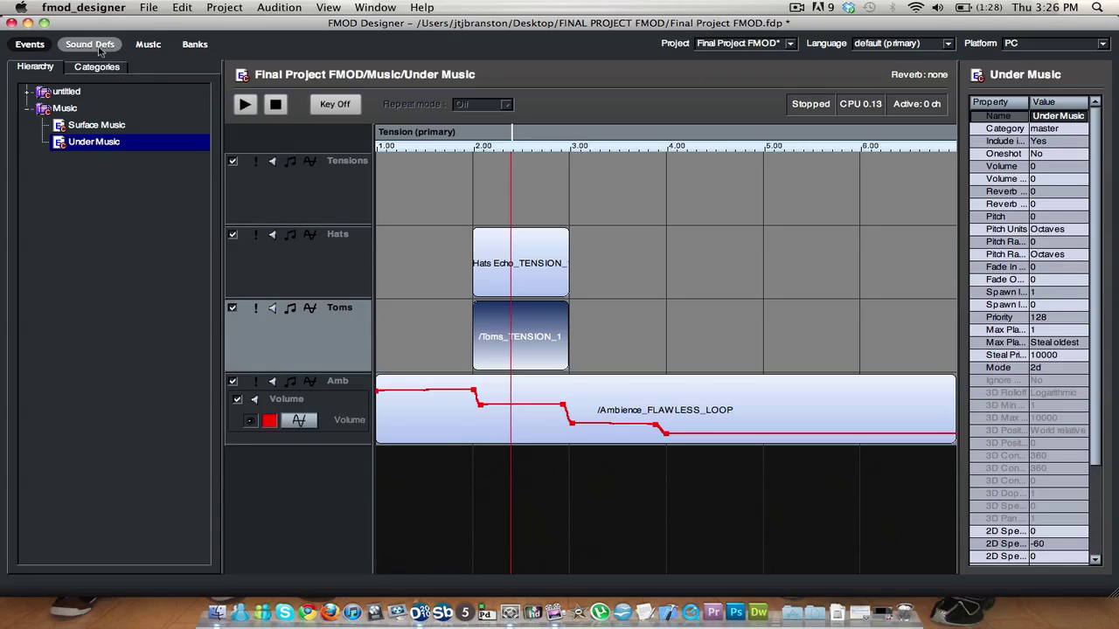
# Review the waveform order and play percentages in the Toms_TENSION_1 sound definition, and return to the Under Music event
pyautogui.rightClick(485, 325)
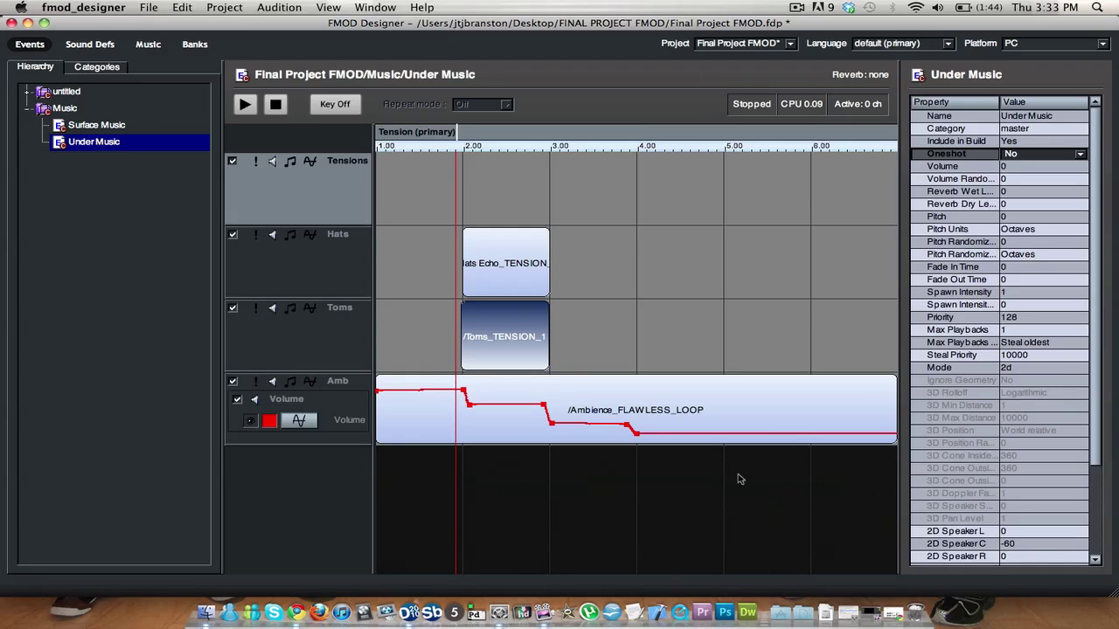
pyautogui.click(297, 348)
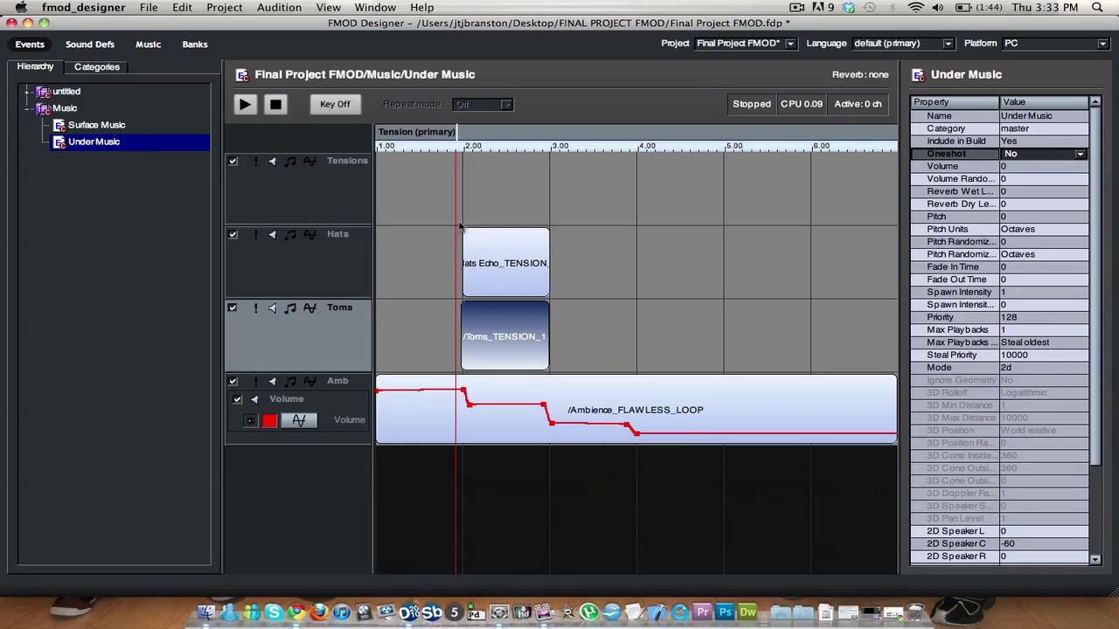
pyautogui.click(91, 44)
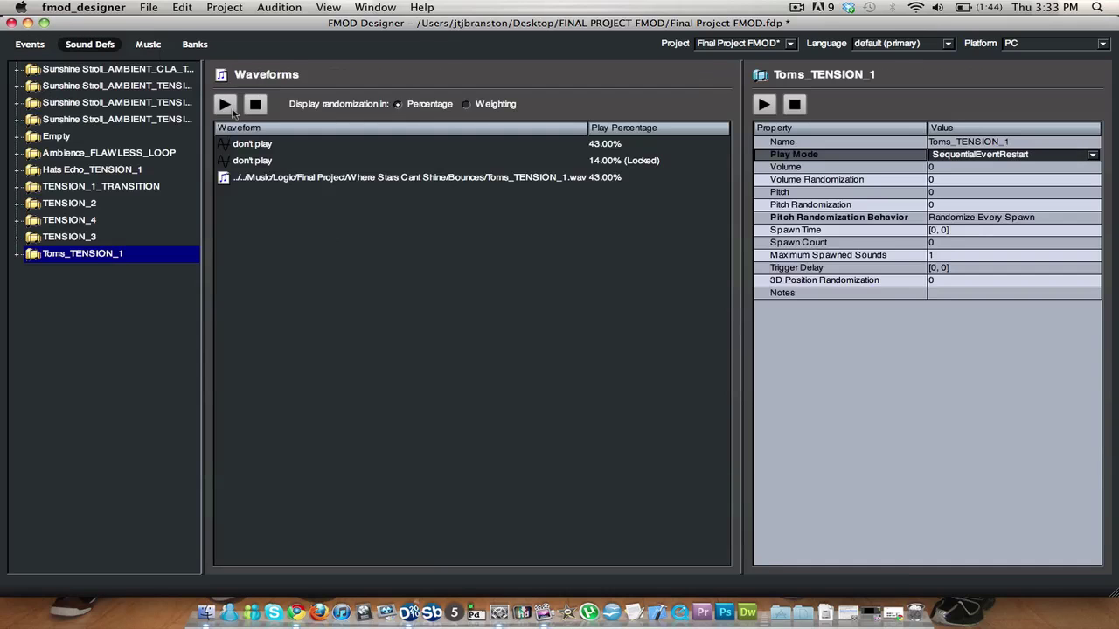
pyautogui.click(545, 175)
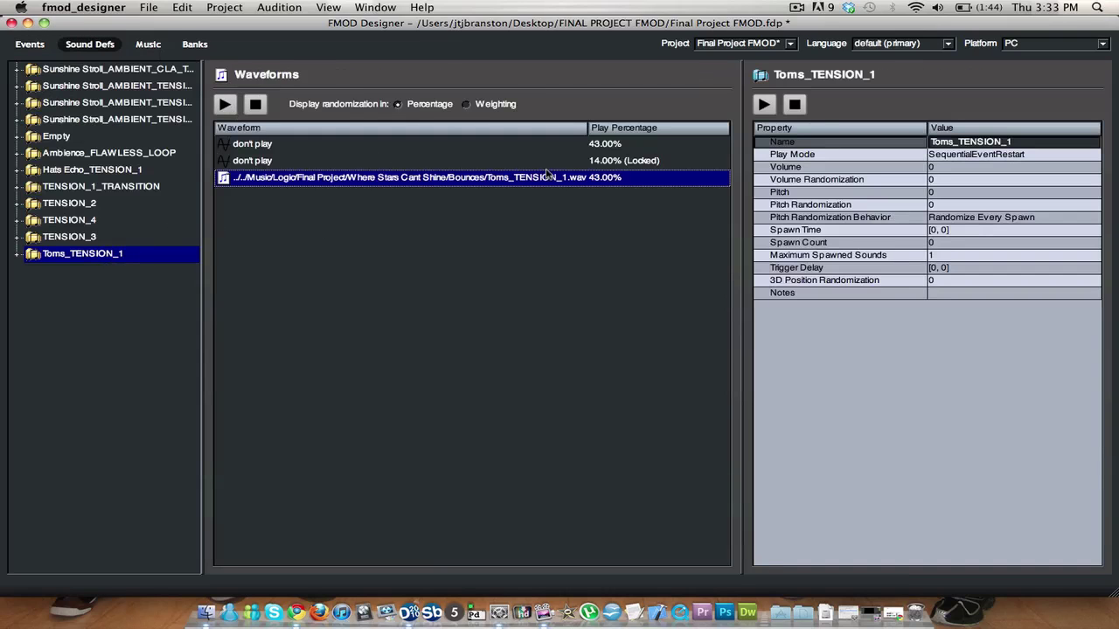
pyautogui.click(29, 44)
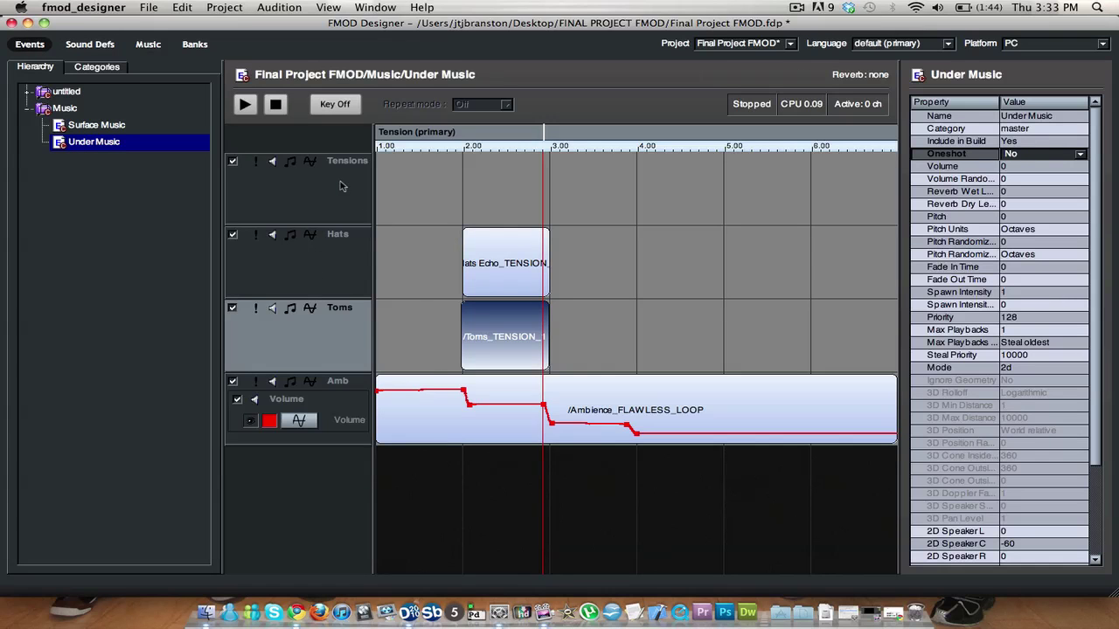
# Move the Hats Echo_TENSION_1 sound from the Hats layer to the Tensions layer, keeping it between Tension 2.00 and 3.00
pyautogui.click(319, 203)
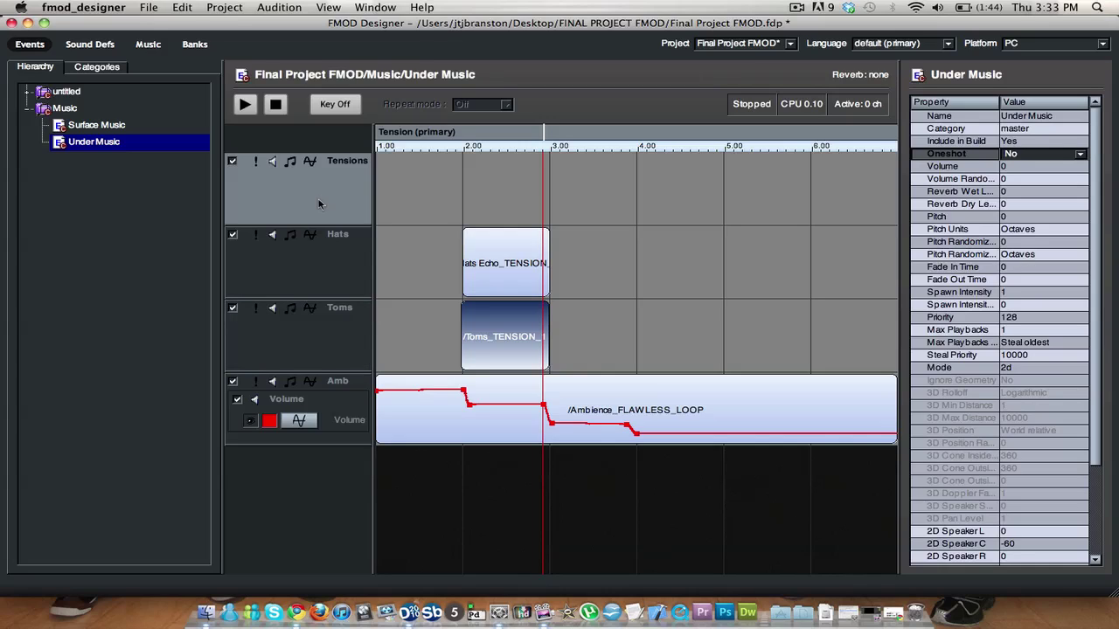
pyautogui.click(494, 252)
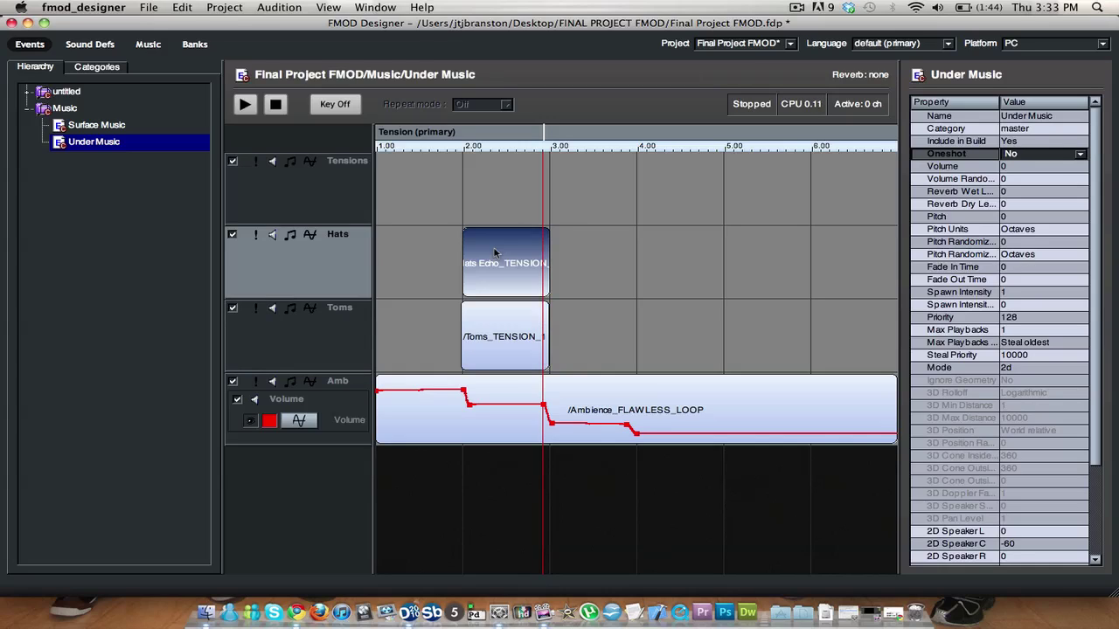
pyautogui.moveTo(494, 253); pyautogui.dragTo(495, 204)
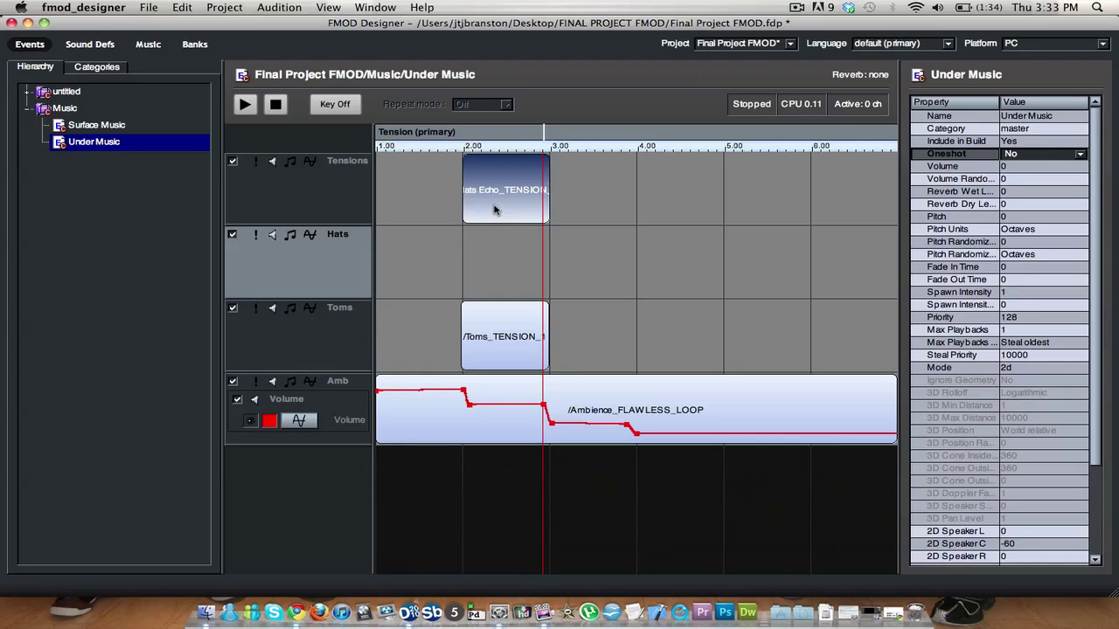
# Delete the empty Hats layer from the Under Music event
pyautogui.rightClick(345, 260)
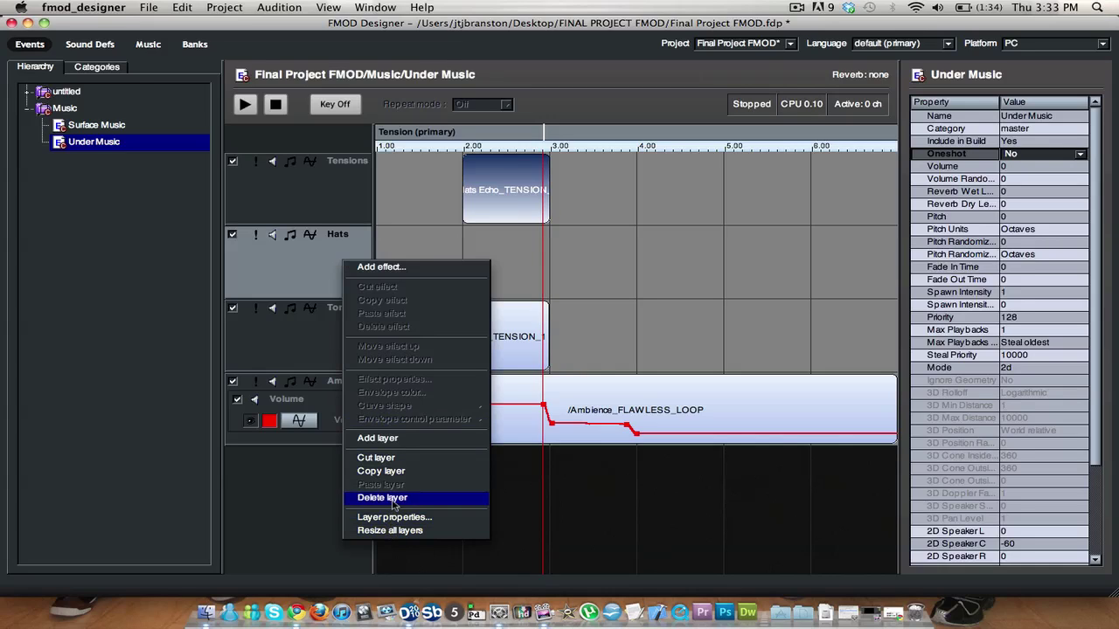
pyautogui.click(390, 497)
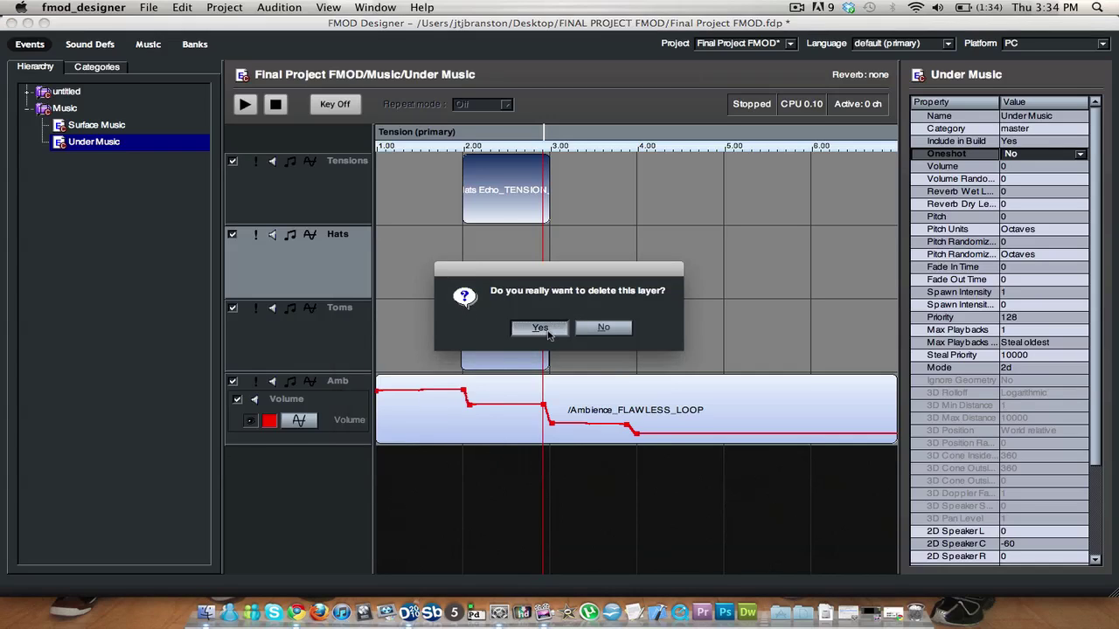
pyautogui.click(540, 328)
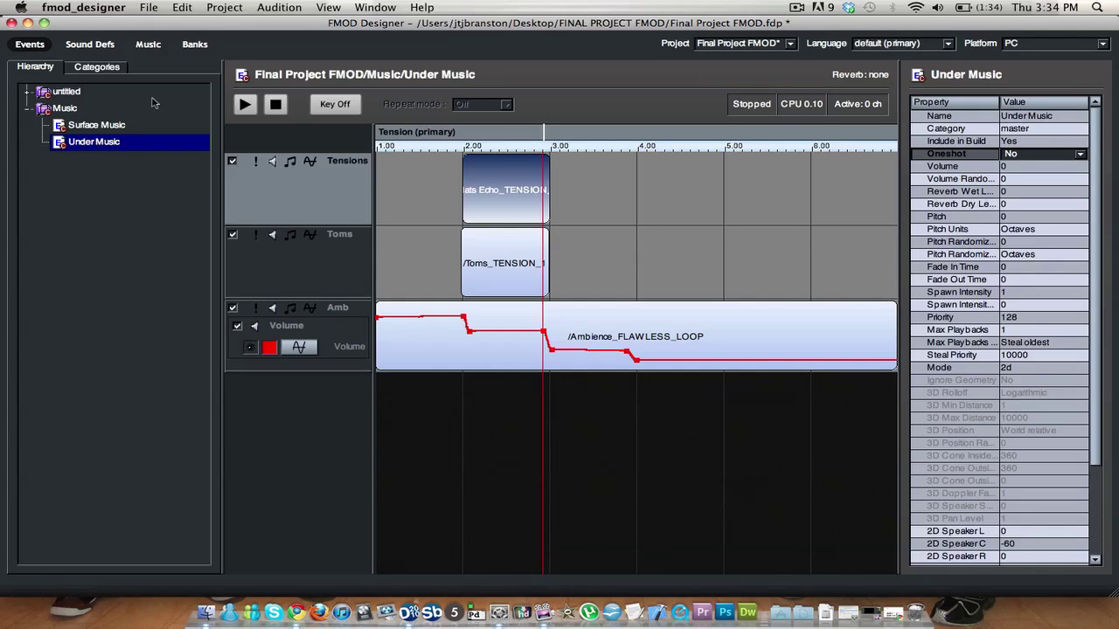
# Add TENSION_1_TRANSITION as a oneshot sound to the Tensions layer, spanning roughly Tension 3.00 to 4.00
pyautogui.rightClick(594, 200)
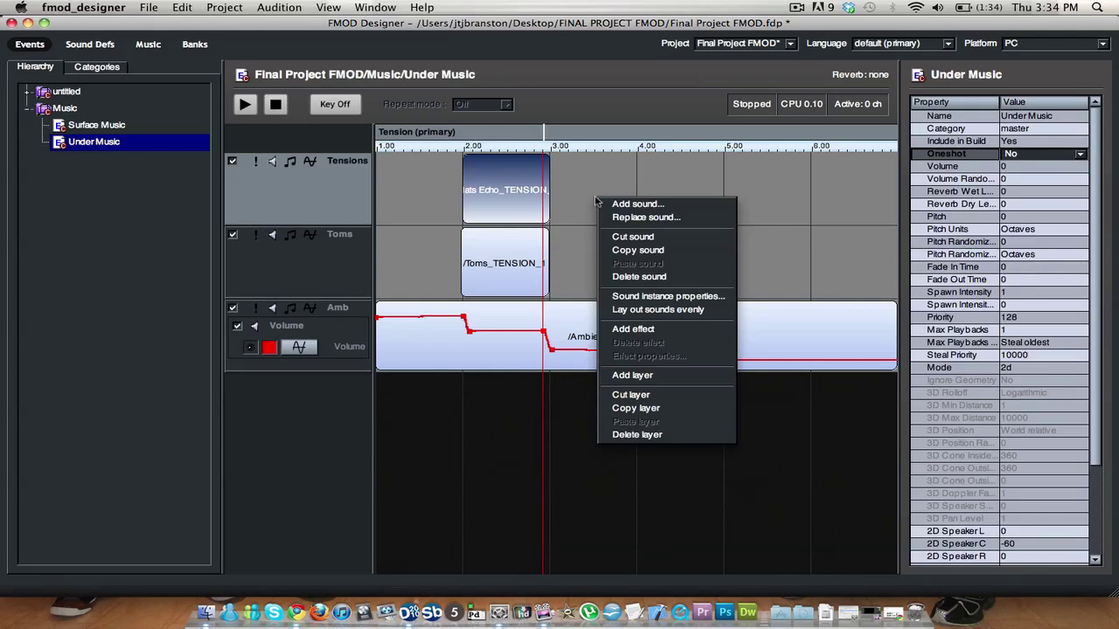
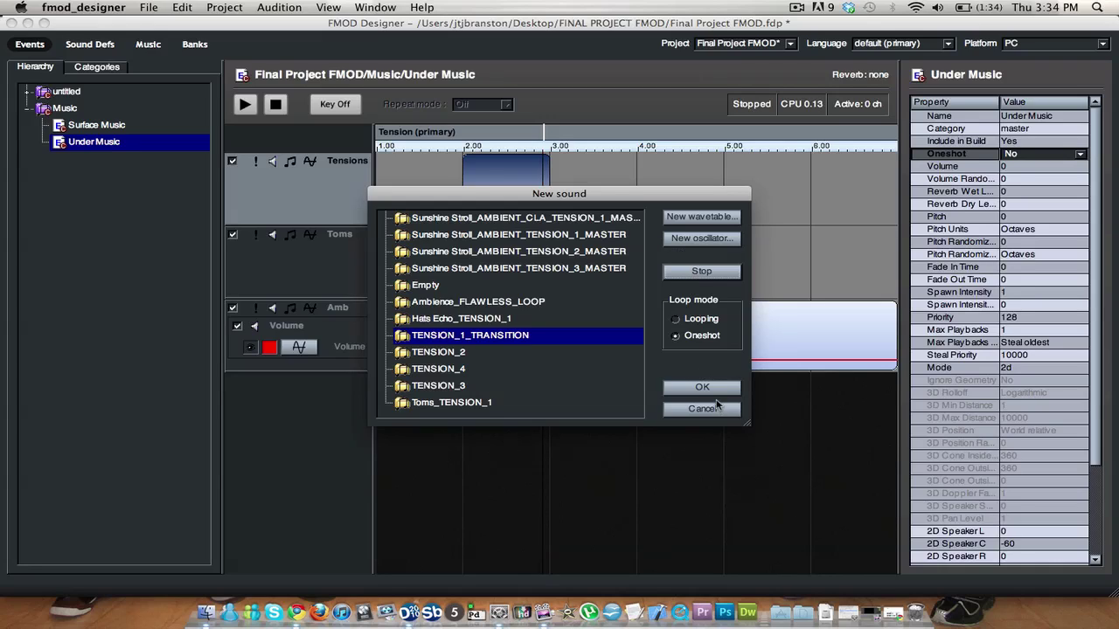
pyautogui.click(715, 389)
pyautogui.moveTo(637, 194)
pyautogui.mouseDown()
pyautogui.moveTo(572, 194)
pyautogui.moveTo(637, 179)
pyautogui.mouseUp()
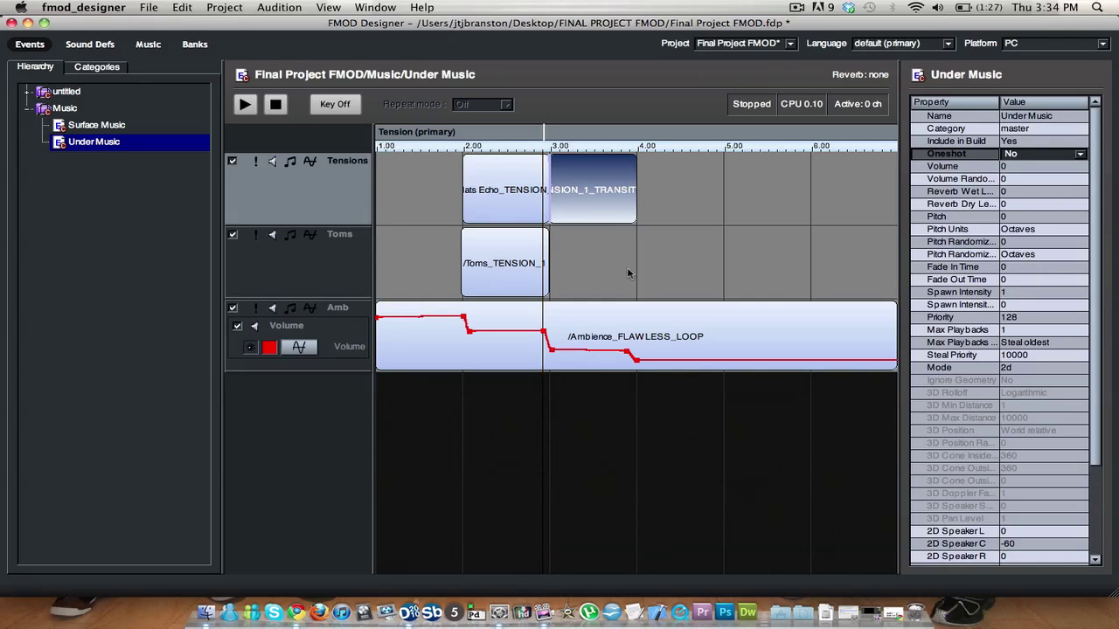
# Set the TENSION_1_TRANSITION sound instance to start position 3, length 1 and start mode "Wait for previous"
pyautogui.rightClick(587, 190)
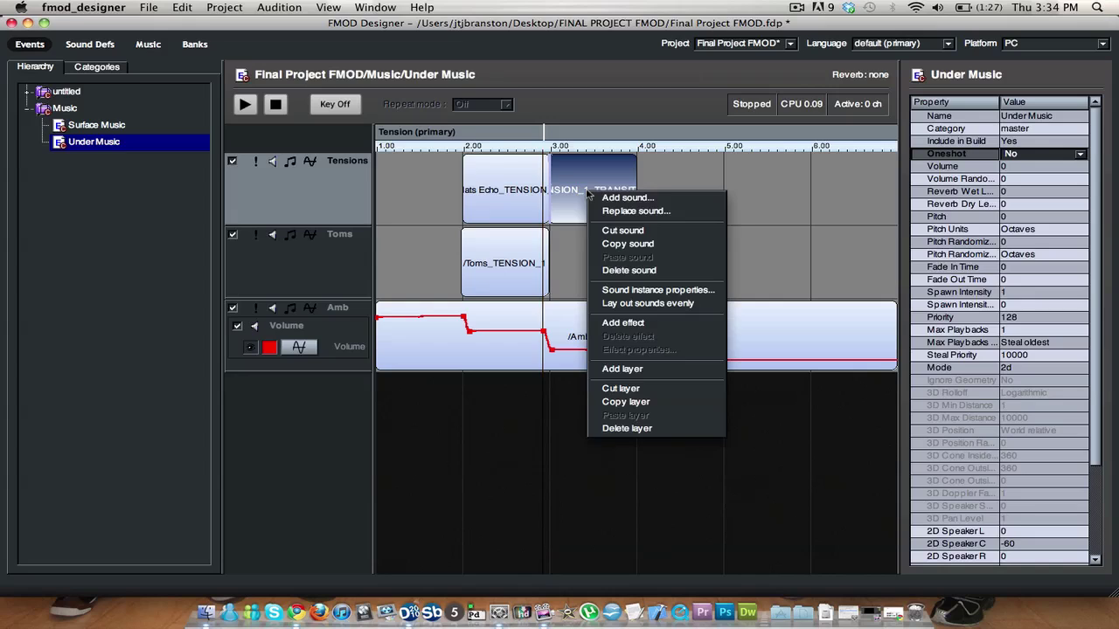
pyautogui.click(633, 291)
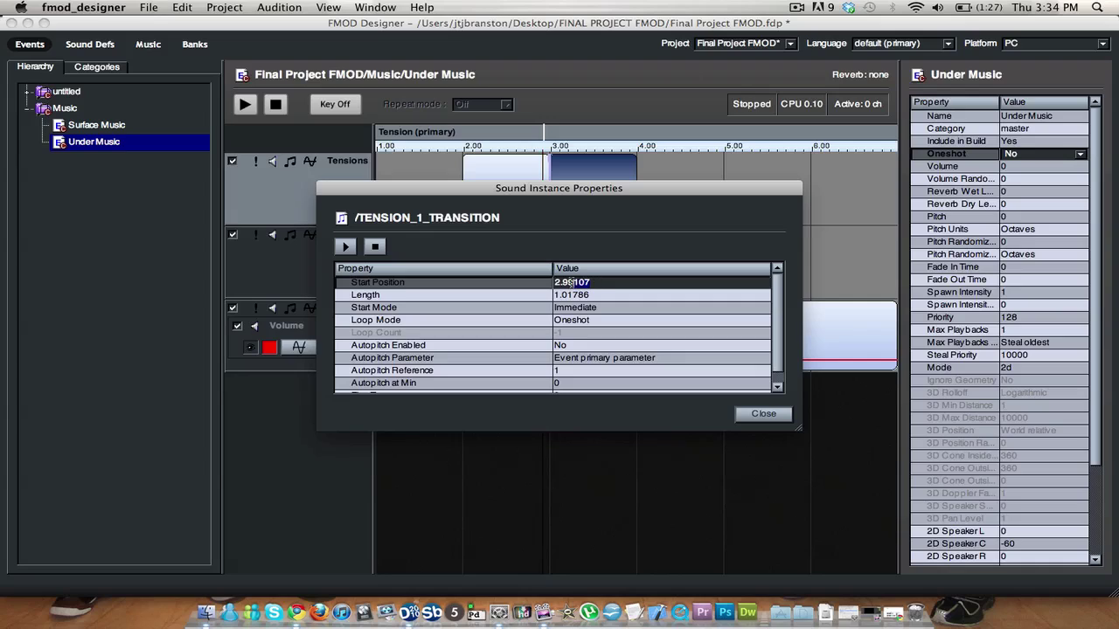
pyautogui.press('BackSpace')
pyautogui.write('3')
pyautogui.click(613, 295)
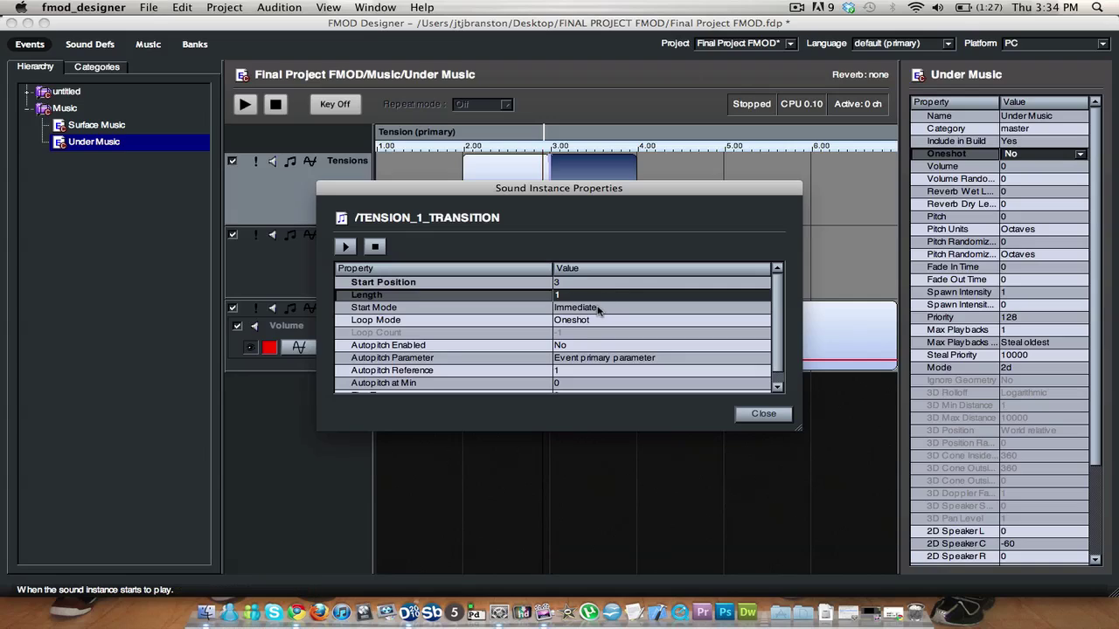
pyautogui.click(597, 307)
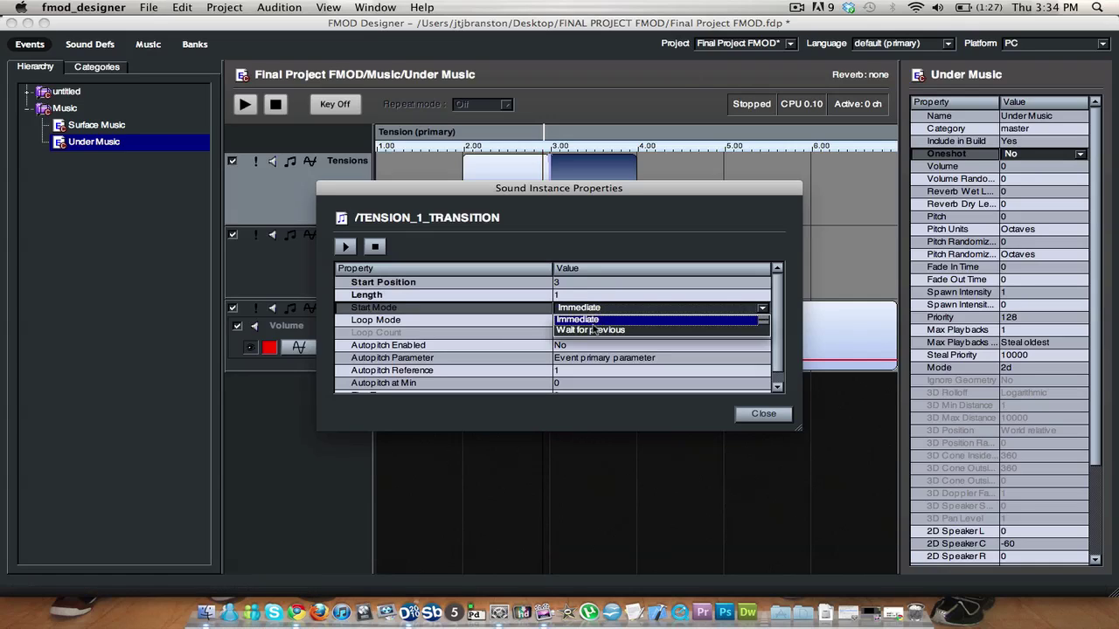
pyautogui.click(592, 327)
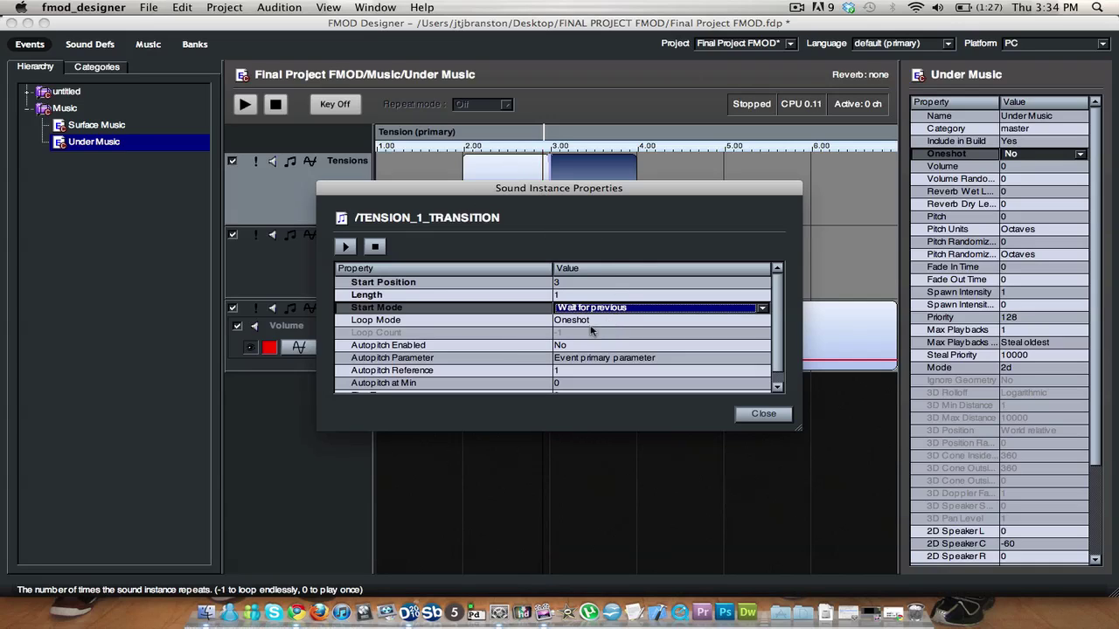
pyautogui.click(762, 413)
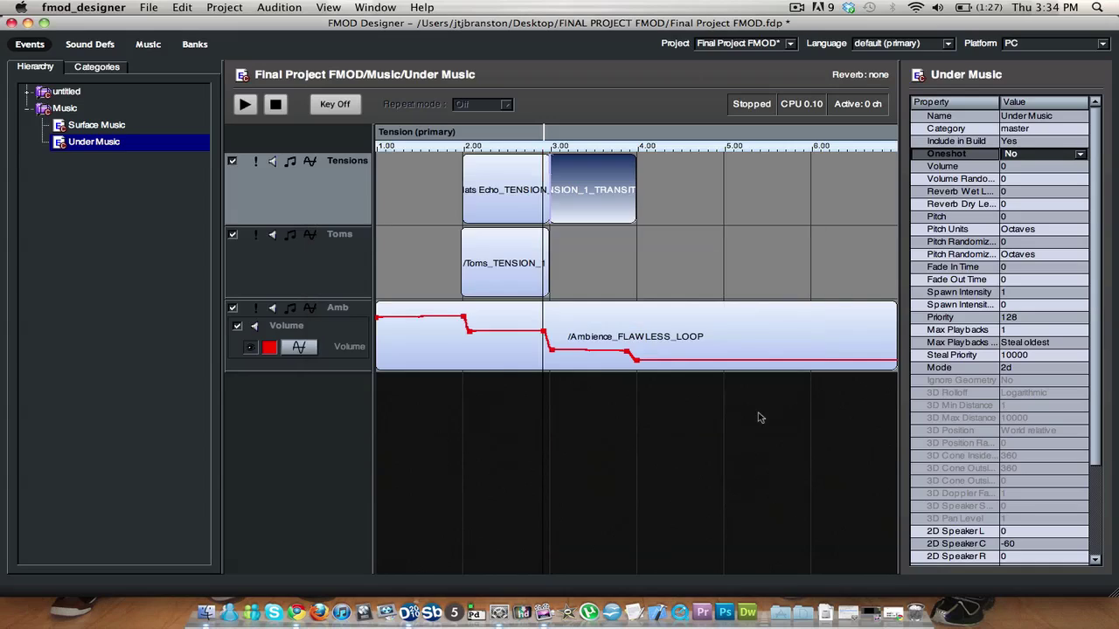
# Audition the move from the Hats Echo sound into the transition, taking Tension from about 2.6 to 3.4, and stop playback
pyautogui.click(513, 138)
pyautogui.press('space')
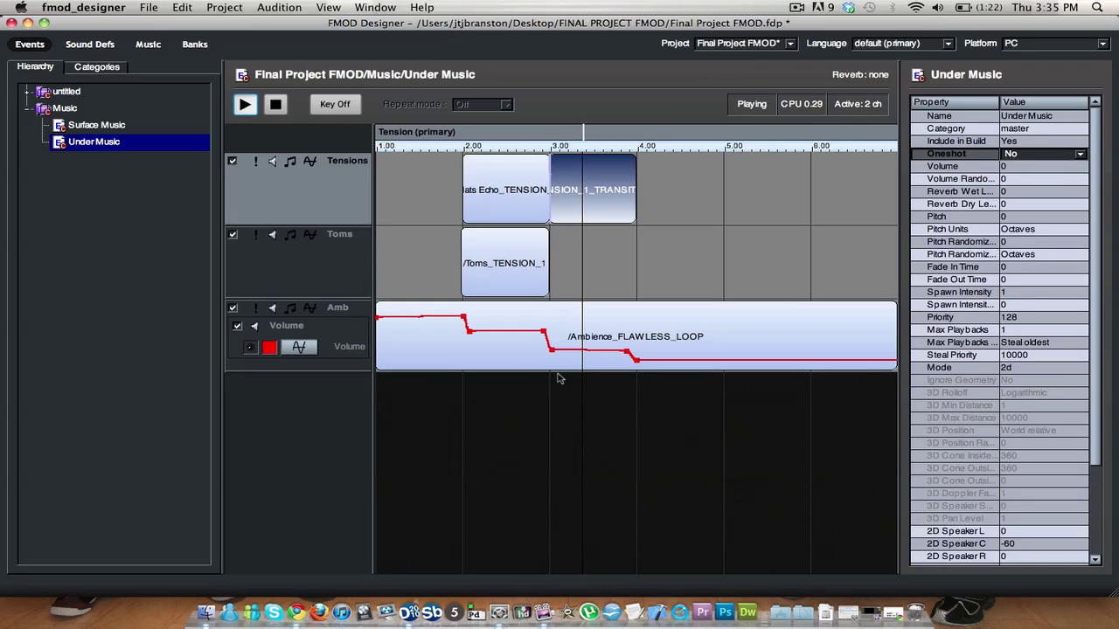
pyautogui.click(273, 104)
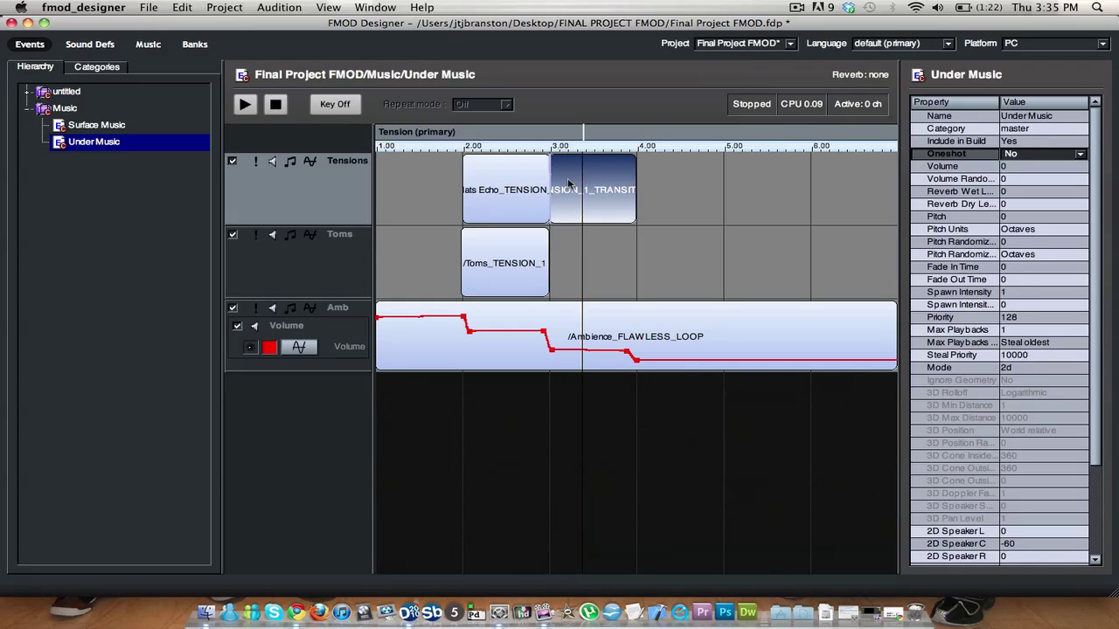
# Set the length of the Hats Echo_TENSION_1 sound instance to 1
pyautogui.rightClick(534, 199)
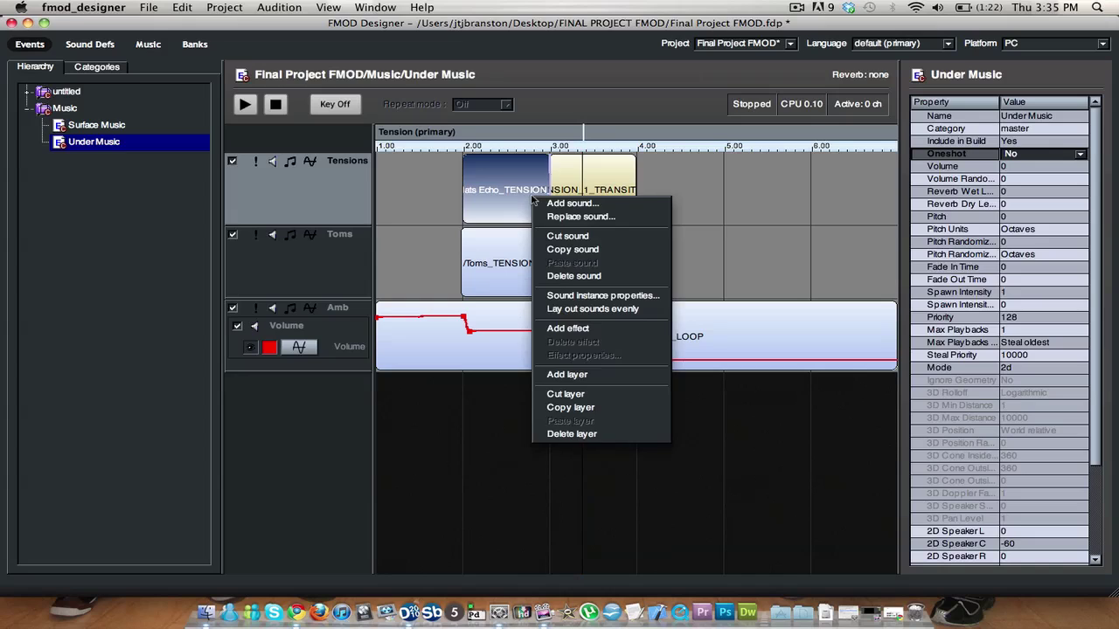
pyautogui.click(578, 296)
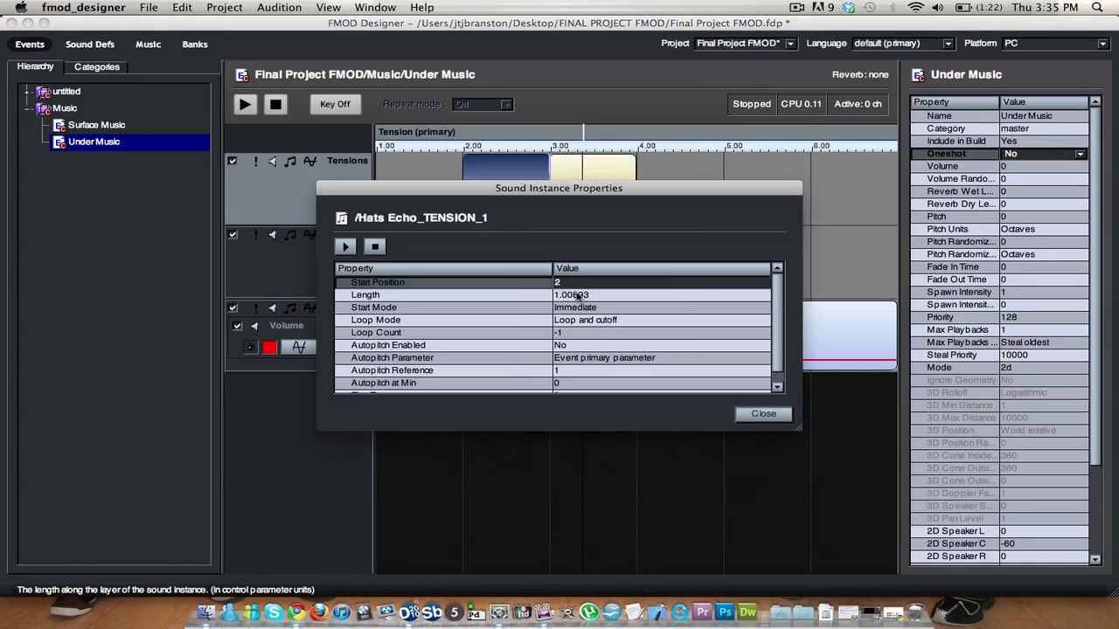
pyautogui.doubleClick(579, 295)
pyautogui.press('BackSpace')
pyautogui.press('BackSpace')
pyautogui.press('BackSpace')
pyautogui.press('BackSpace')
pyautogui.press('BackSpace')
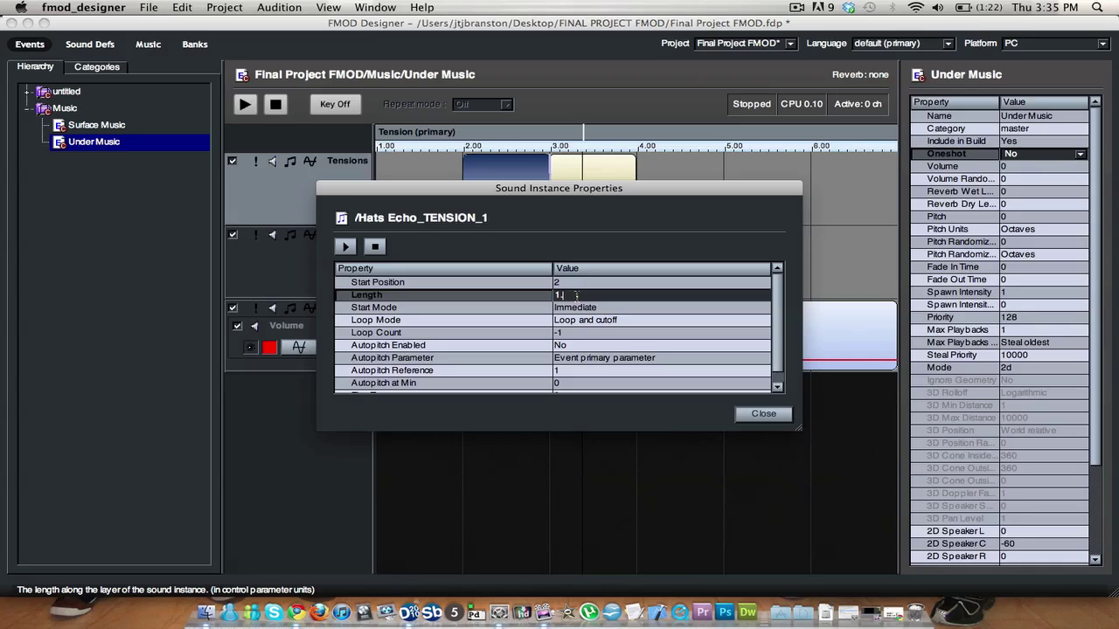
pyautogui.press('Return')
# Add TENSION_2 as a looping sound to the Tensions layer between Tension 4.00 and 5.00
pyautogui.rightClick(697, 201)
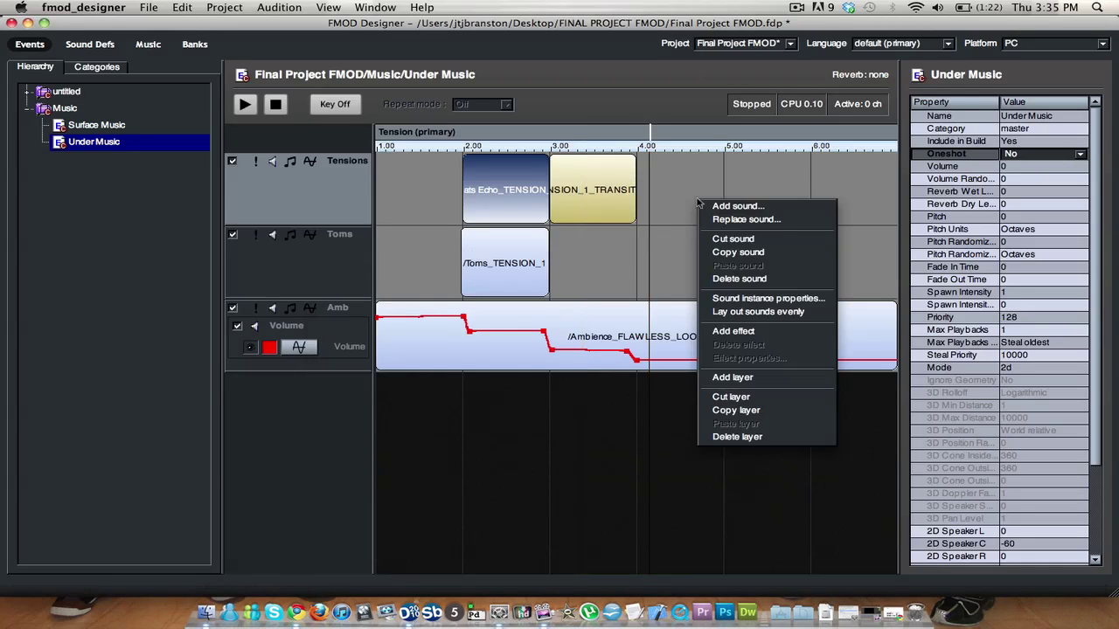
pyautogui.click(724, 208)
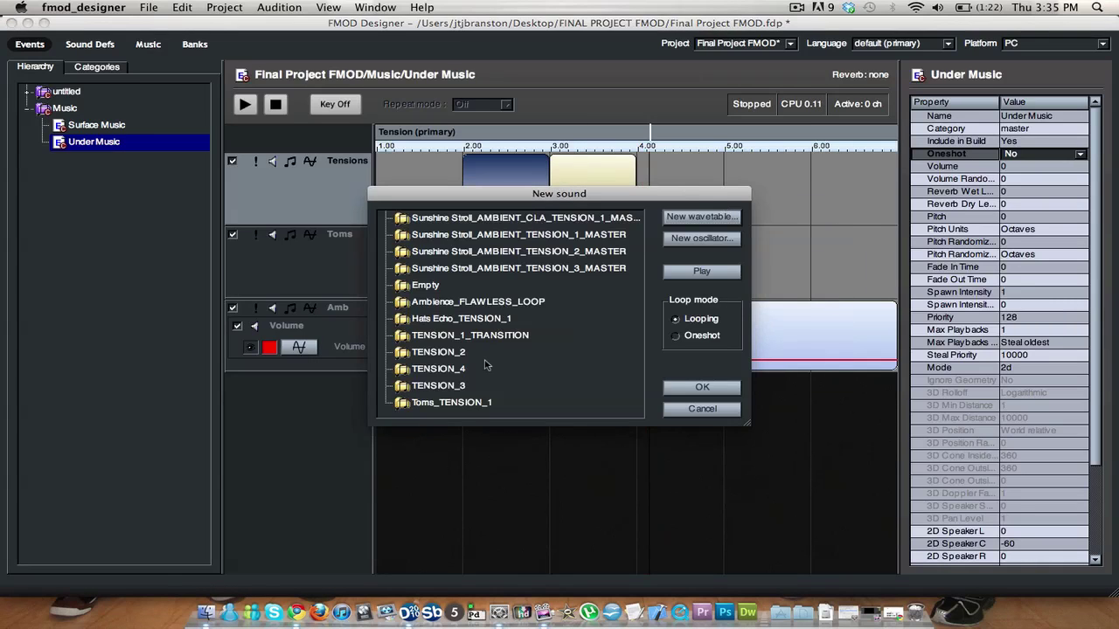
pyautogui.click(460, 352)
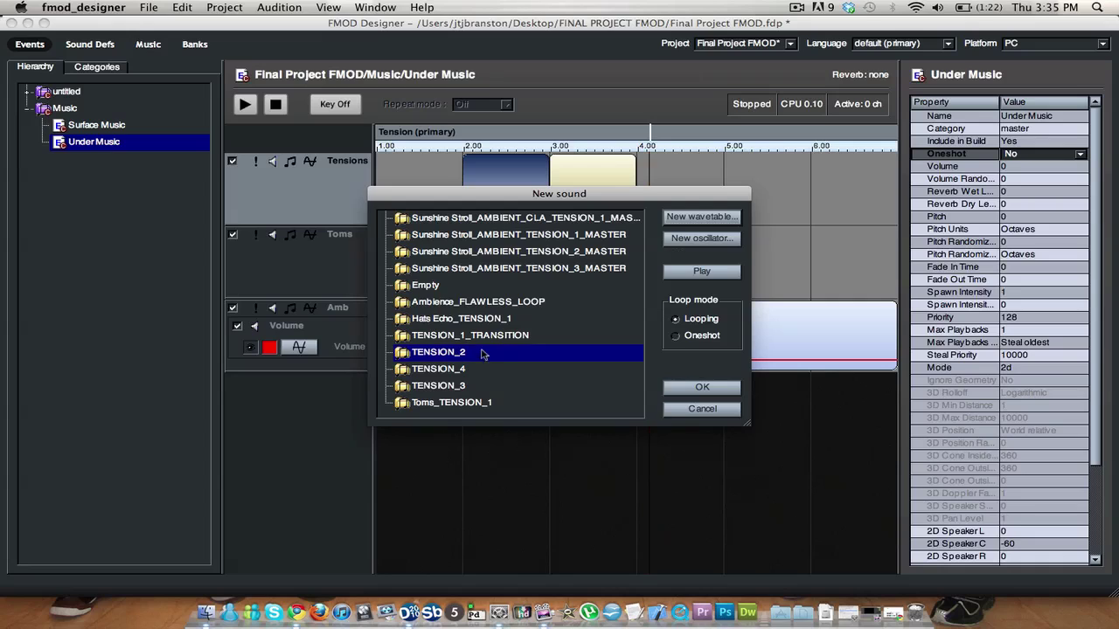
pyautogui.click(702, 387)
pyautogui.click(763, 414)
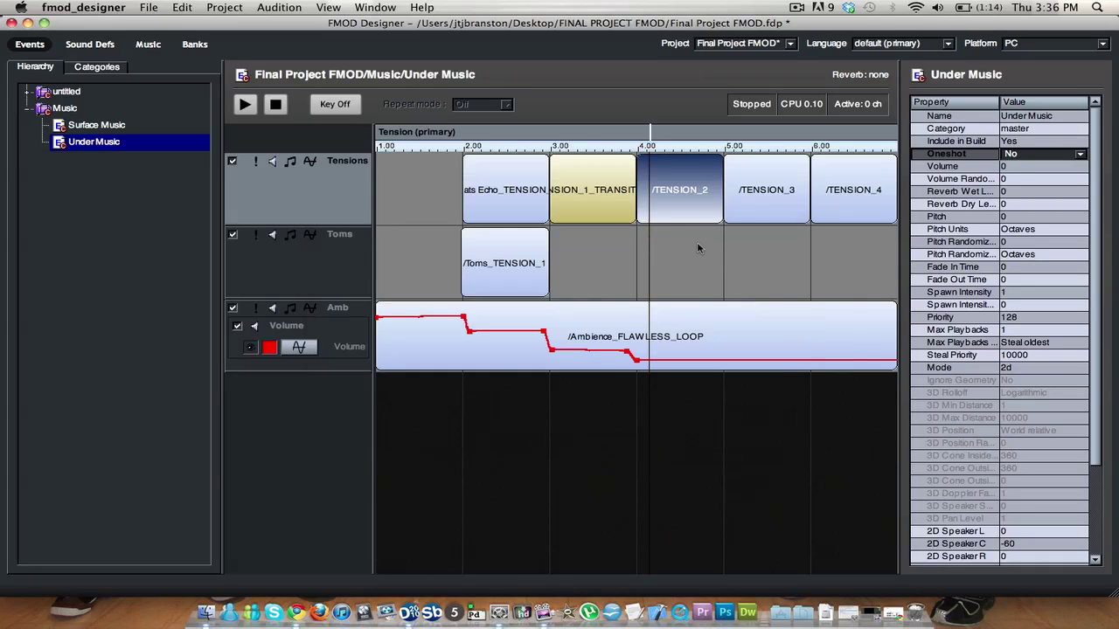
# Add a Volume effect to the Tensions layer
pyautogui.rightClick(310, 194)
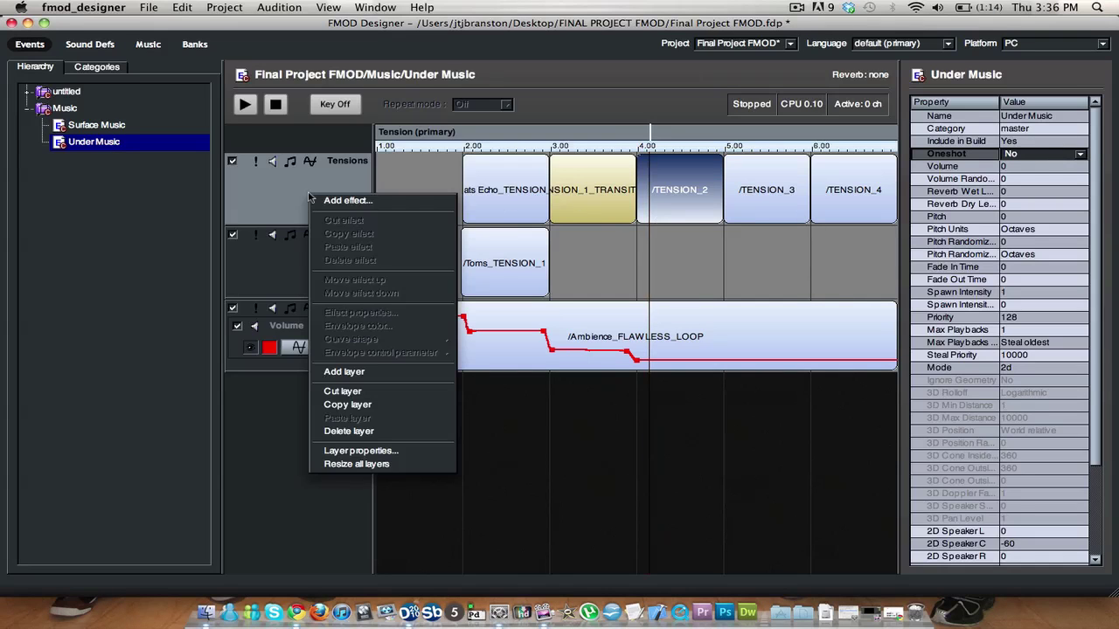
pyautogui.click(351, 200)
pyautogui.click(482, 257)
pyautogui.click(488, 246)
pyautogui.click(664, 356)
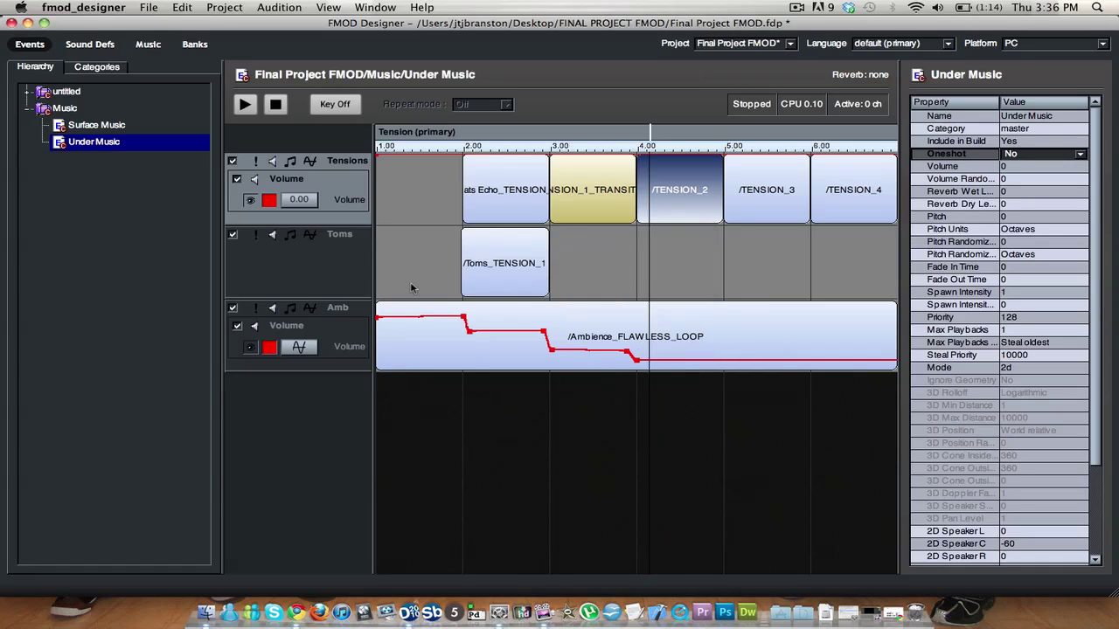
# Add a Volume effect to the Toms layer
pyautogui.click(339, 258)
pyautogui.rightClick(340, 260)
pyautogui.click(367, 270)
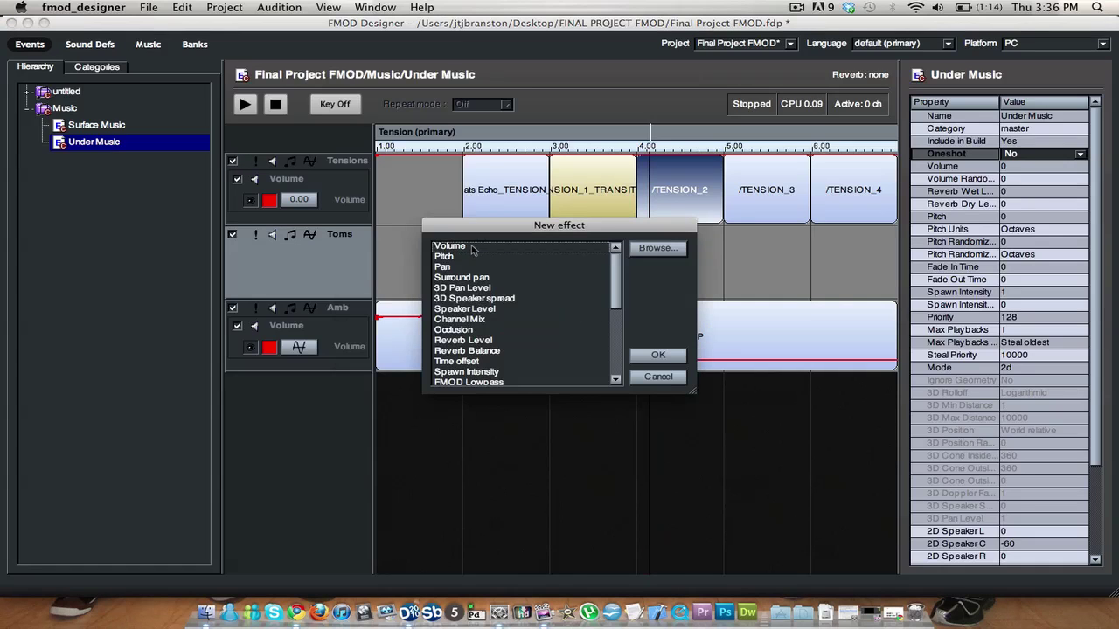
pyautogui.click(476, 247)
pyautogui.click(663, 356)
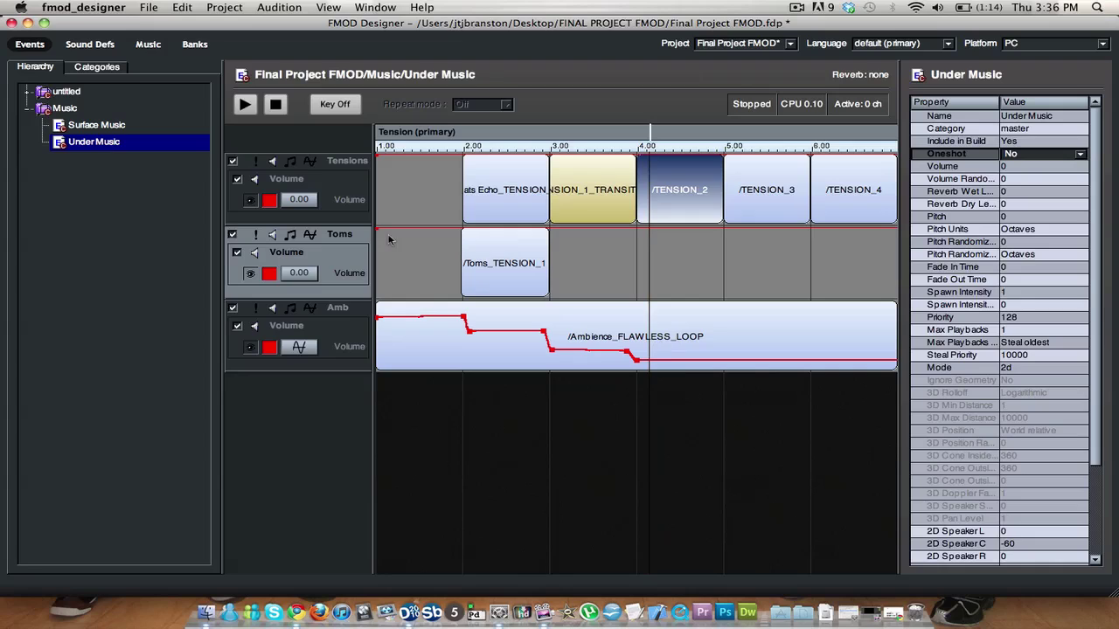
# Lower the volume envelope of the Toms layer to -4.15 and that of the Tensions layer to -1.72
pyautogui.moveTo(379, 234); pyautogui.dragTo(377, 253)
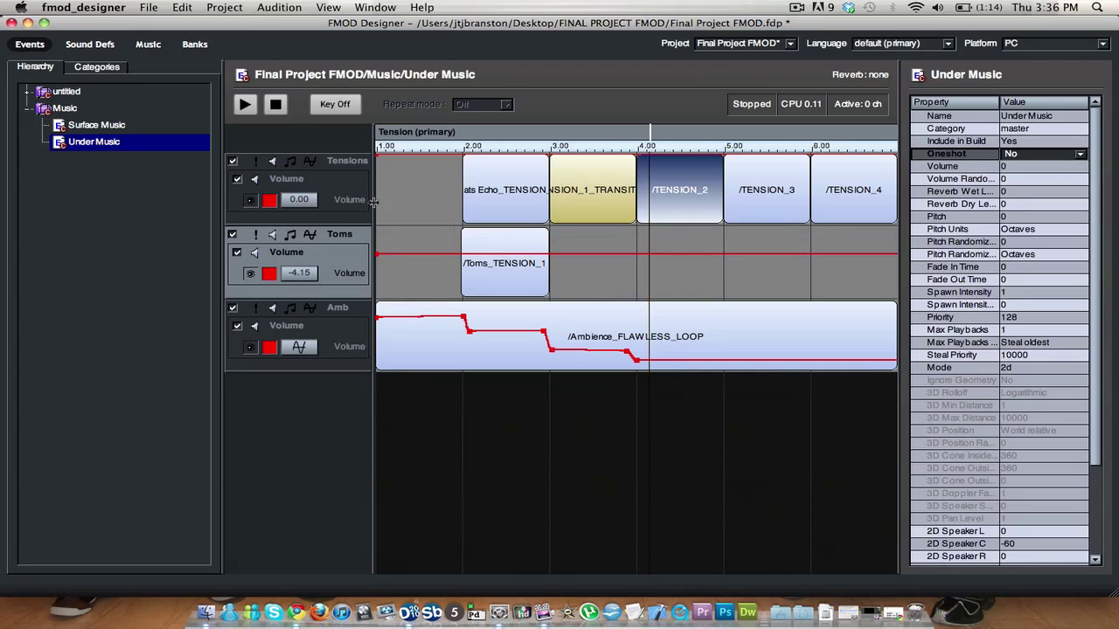
pyautogui.click(363, 167)
pyautogui.moveTo(377, 156); pyautogui.dragTo(376, 168)
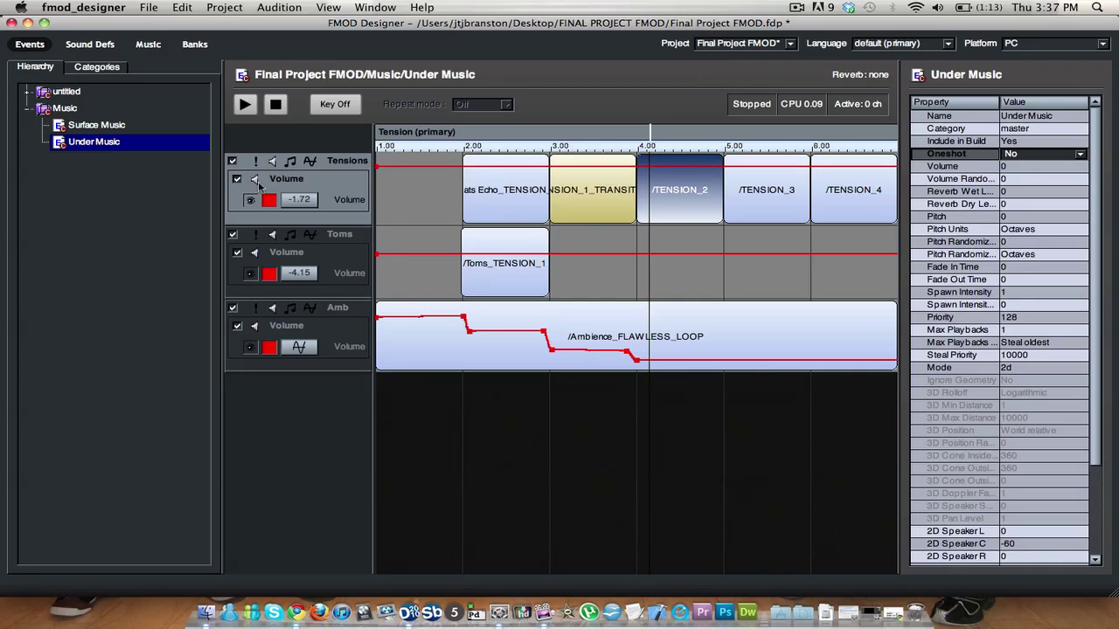
# Audition the Under Music event while raising Tension from about 1.5 through each tension section up to TENSION_3
pyautogui.click(419, 131)
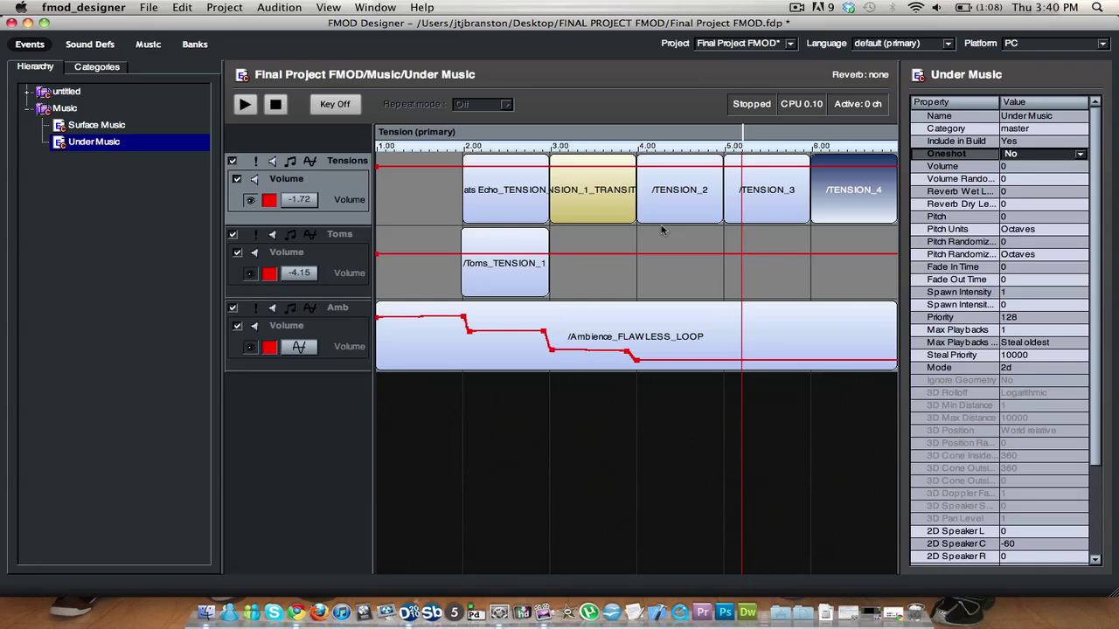
pyautogui.click(421, 133)
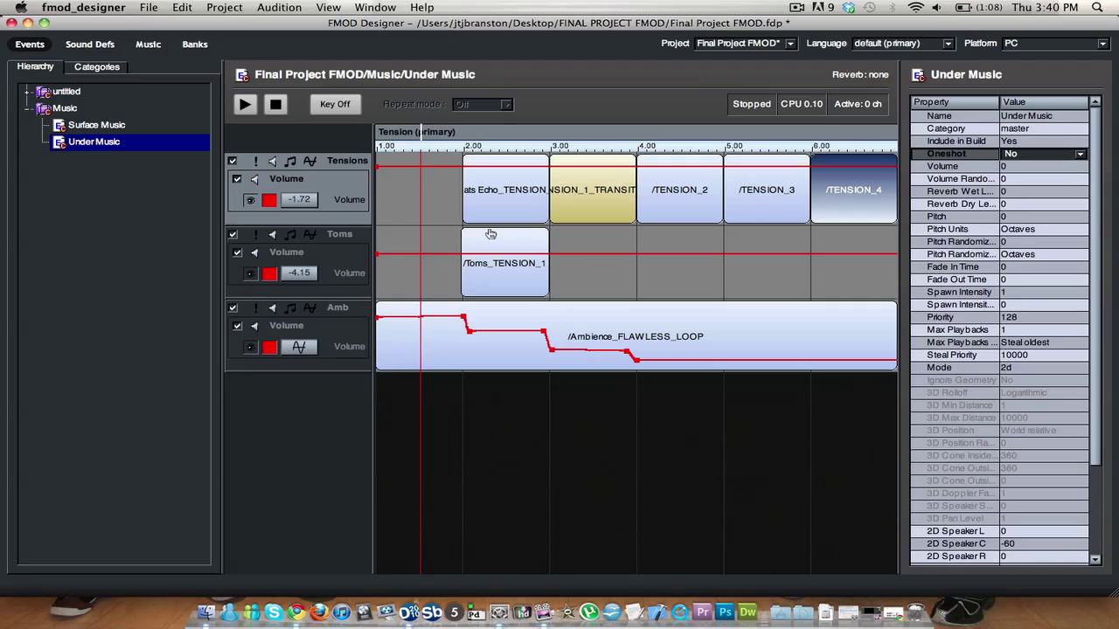
pyautogui.press('space')
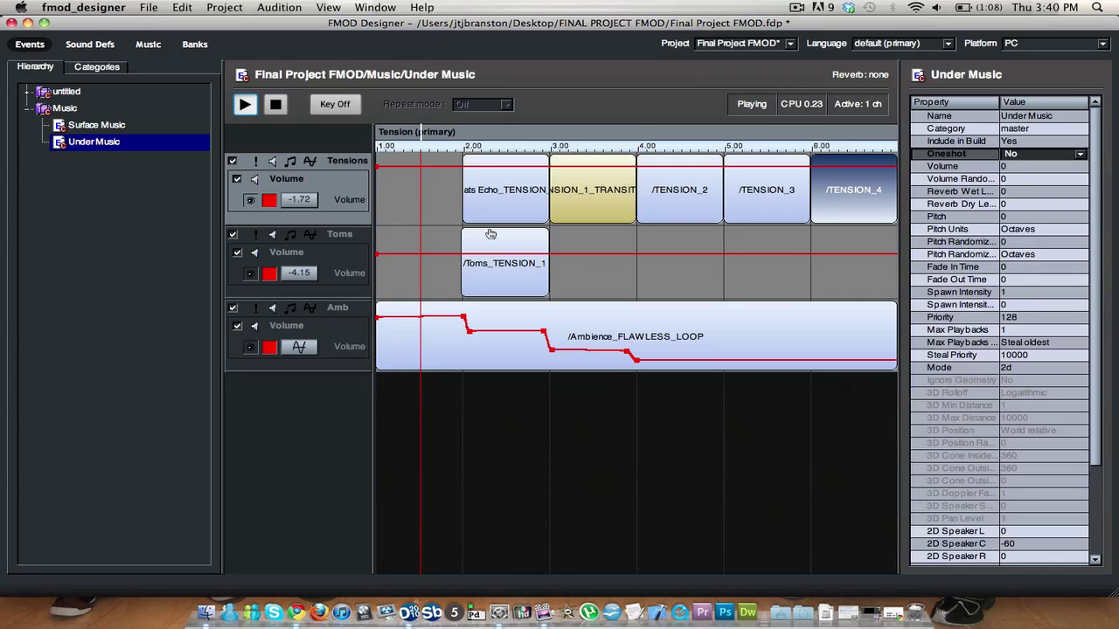
pyautogui.click(503, 133)
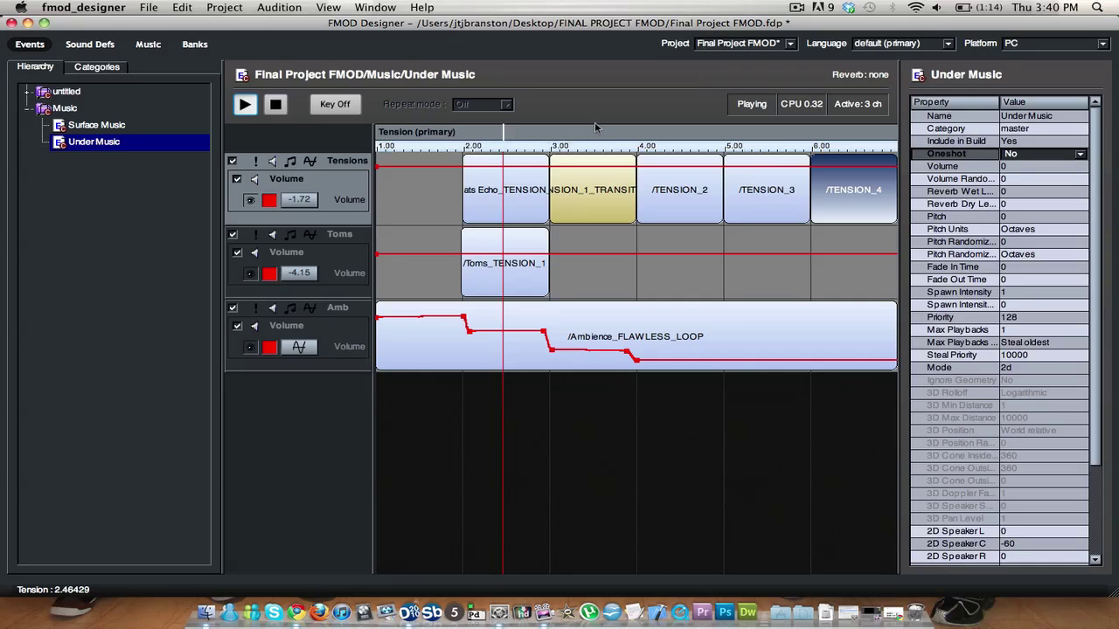
pyautogui.moveTo(503, 131); pyautogui.dragTo(664, 138)
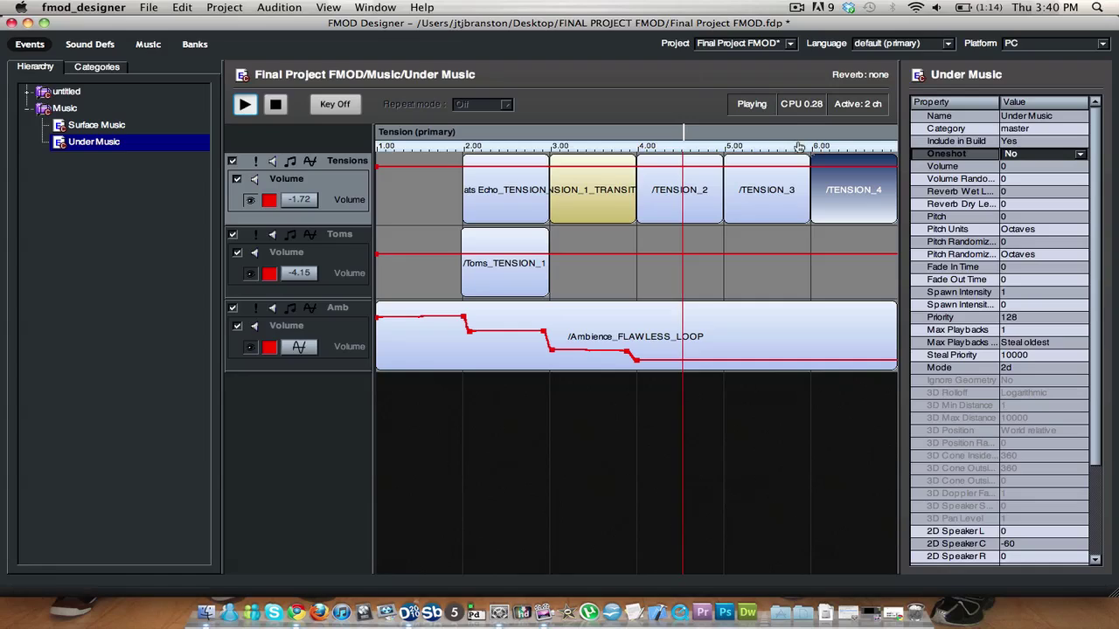
pyautogui.click(775, 134)
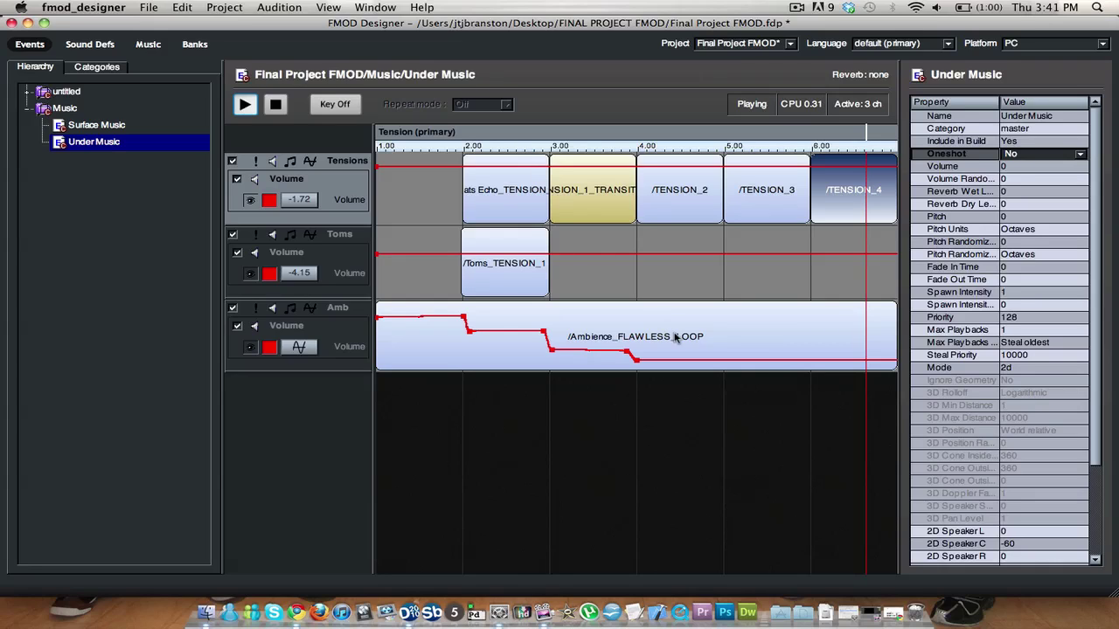
# Add two points to the Amb volume envelope near Tension 6.00 and raise the volume slightly over the TENSION_4 section
pyautogui.click(808, 365)
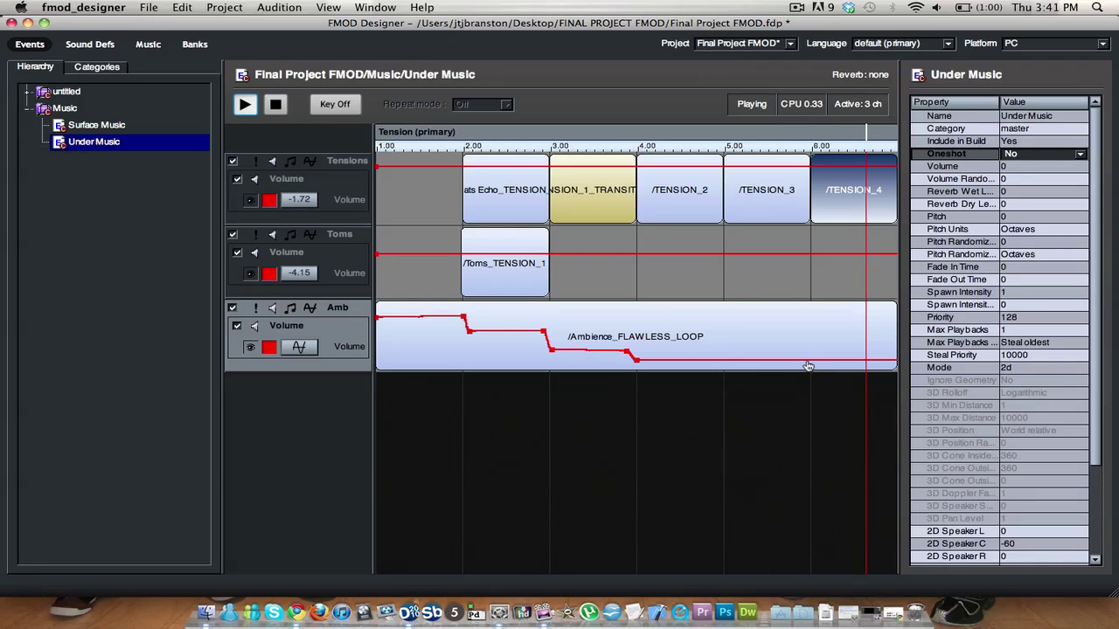
pyautogui.click(807, 361)
pyautogui.moveTo(815, 366); pyautogui.dragTo(815, 356)
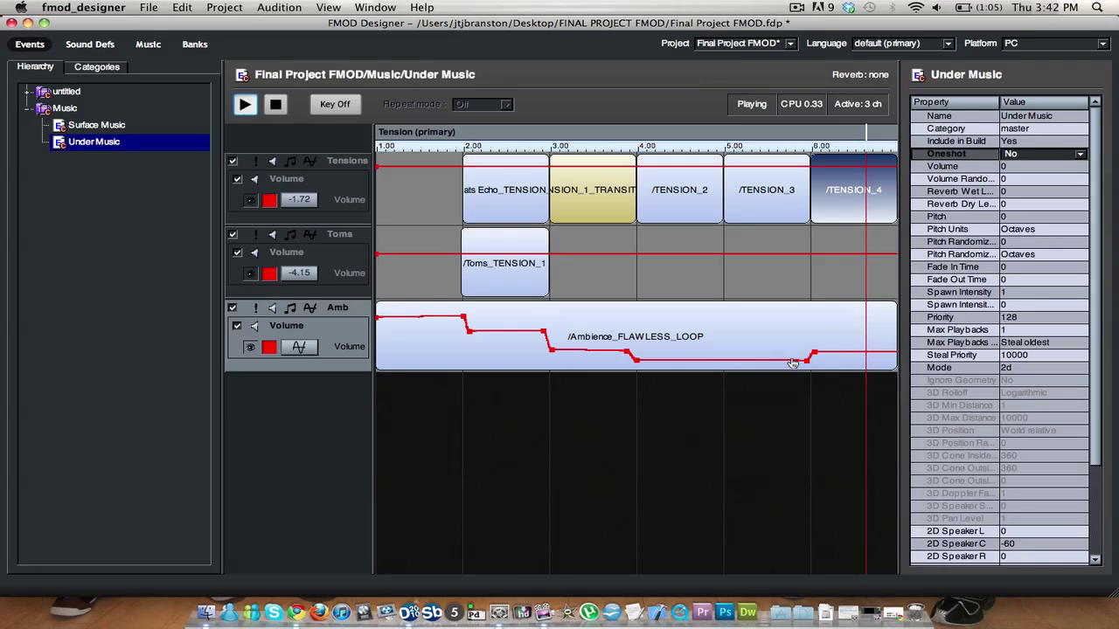
# Raise the first Amb volume envelope point near Tension 6.00 slightly, lower the second a touch to smooth the change into TENSION_4, and stop playback
pyautogui.moveTo(806, 361); pyautogui.dragTo(805, 356)
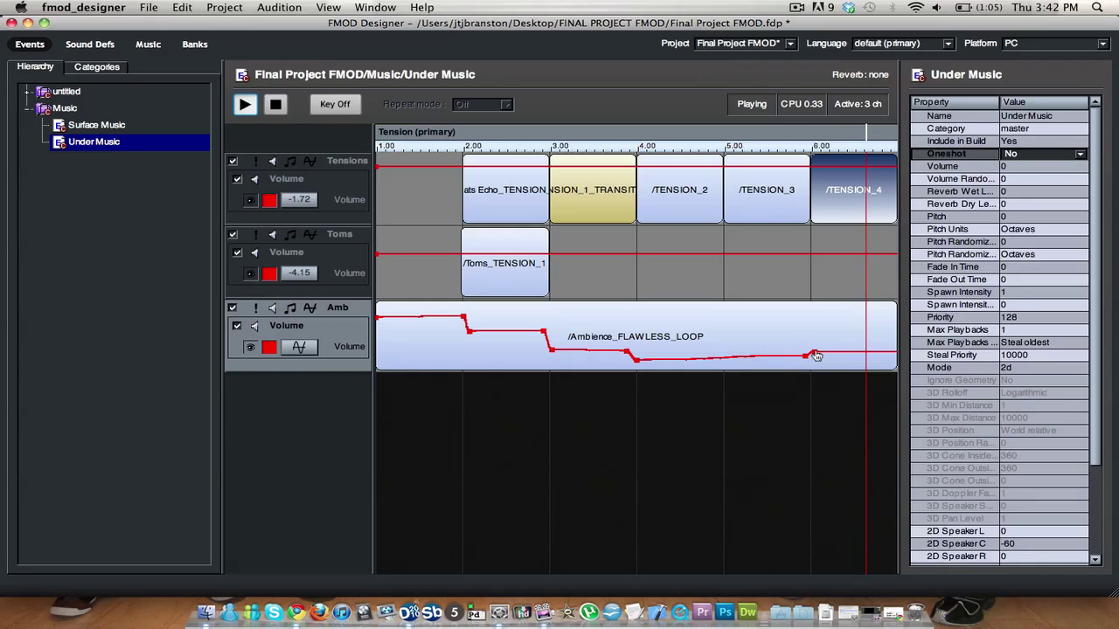
pyautogui.moveTo(814, 357)
pyautogui.moveTo(814, 357); pyautogui.dragTo(815, 357)
pyautogui.press('space')
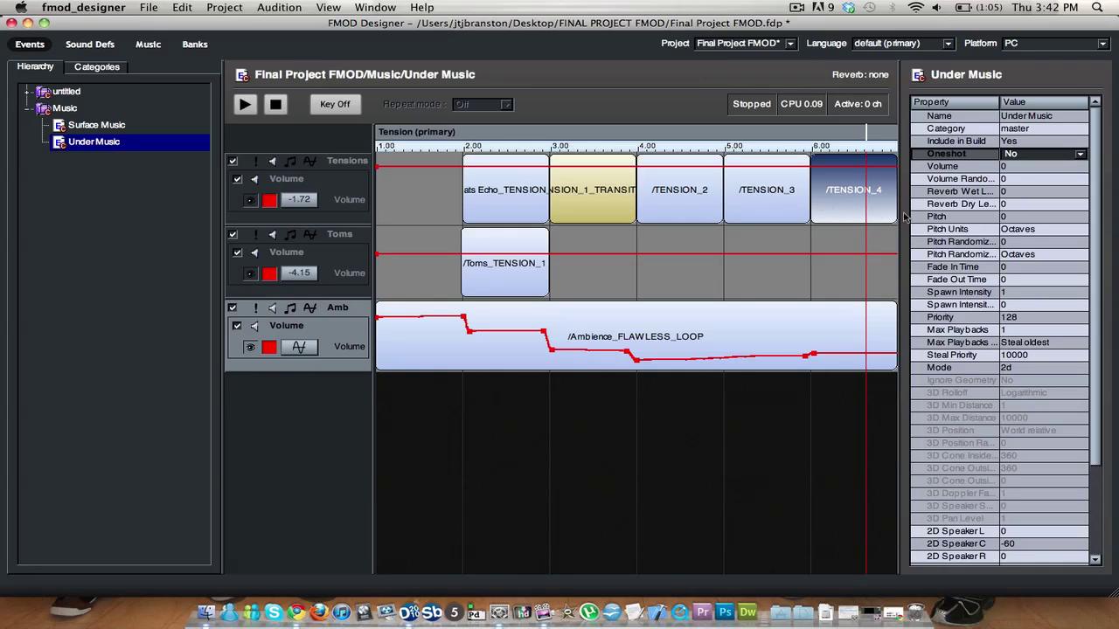
# Audition the Under Music event while raising Tension from about 1.6 through TENSION_1 and its transition into TENSION_2, then stop playback
pyautogui.click(437, 133)
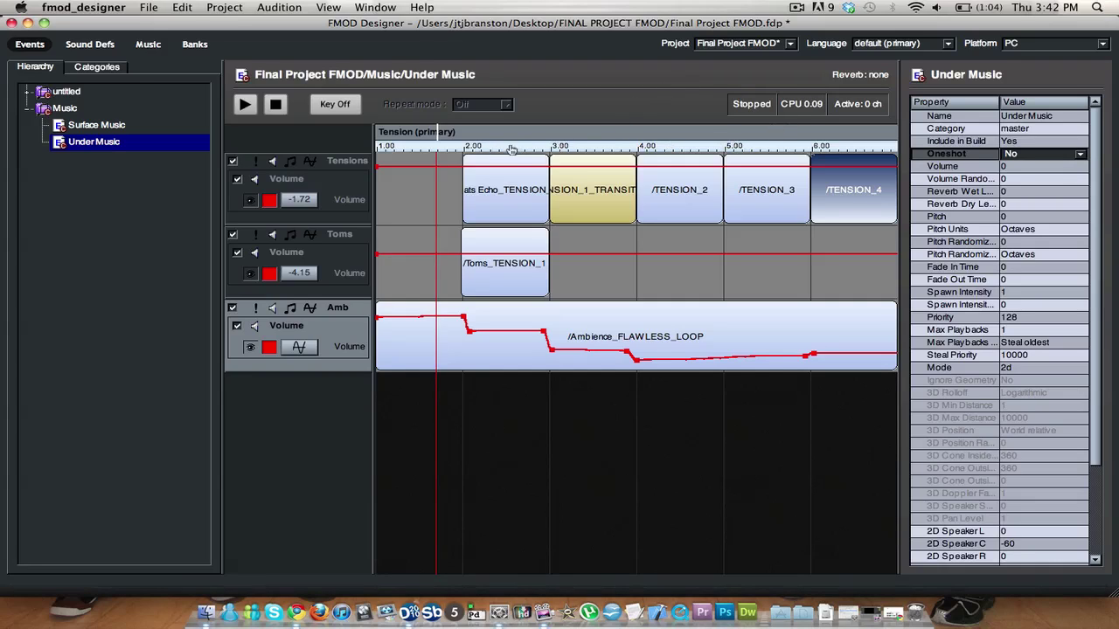
pyautogui.click(676, 138)
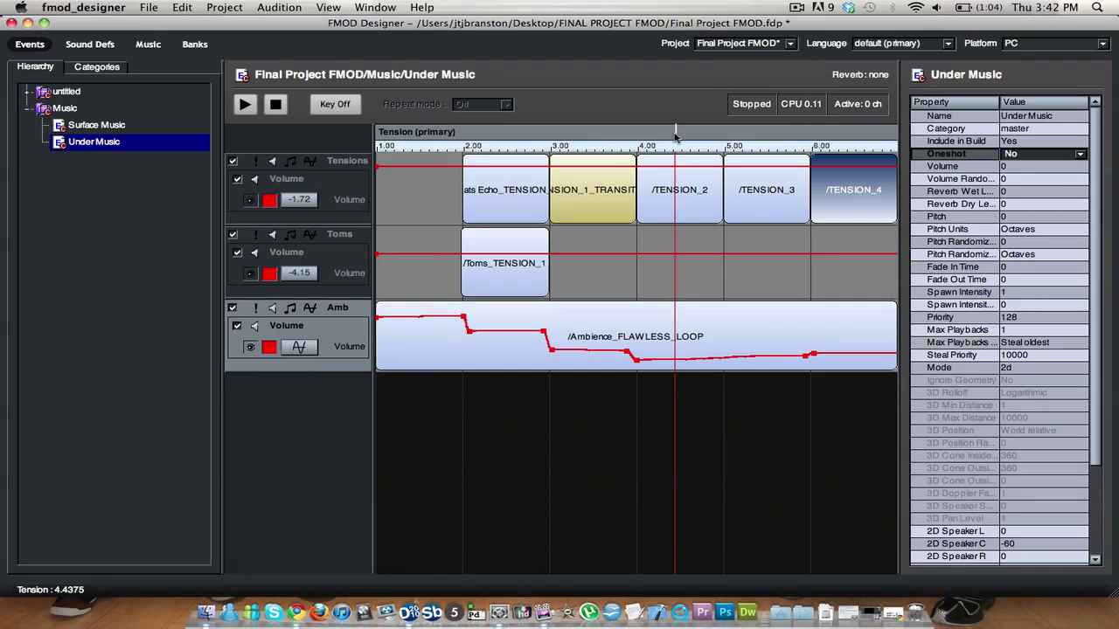
pyautogui.click(504, 139)
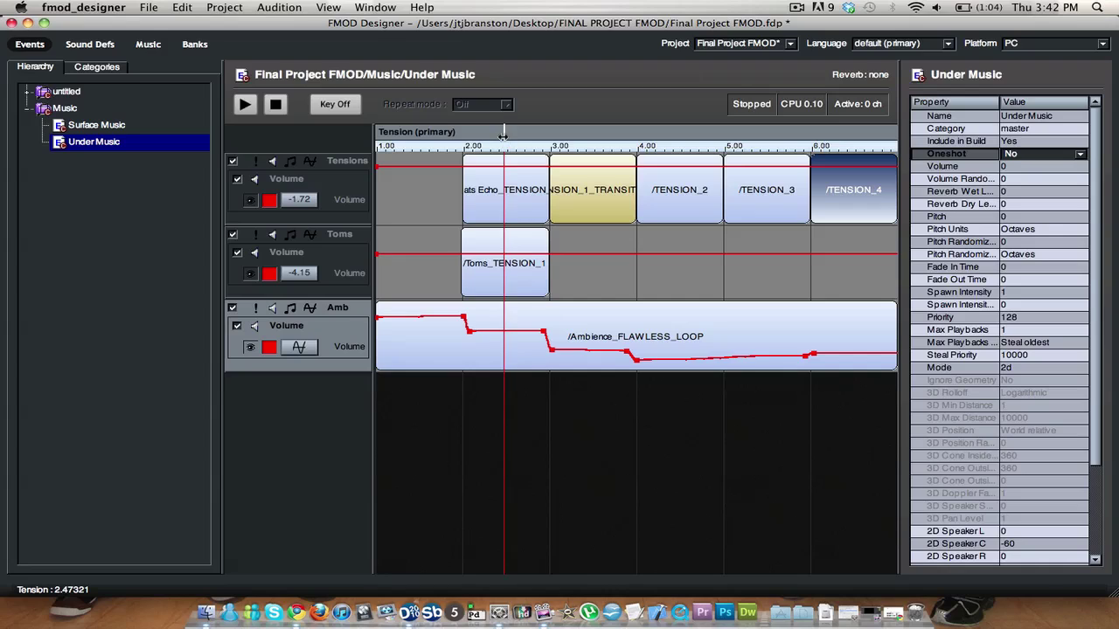
pyautogui.click(410, 133)
pyautogui.press('space')
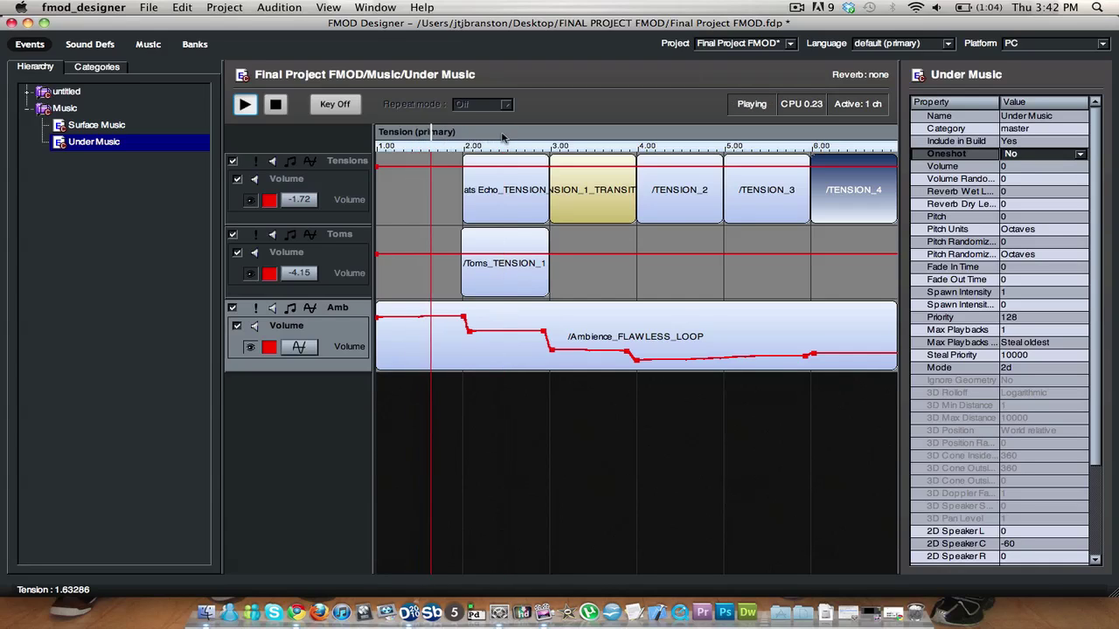
pyautogui.click(443, 136)
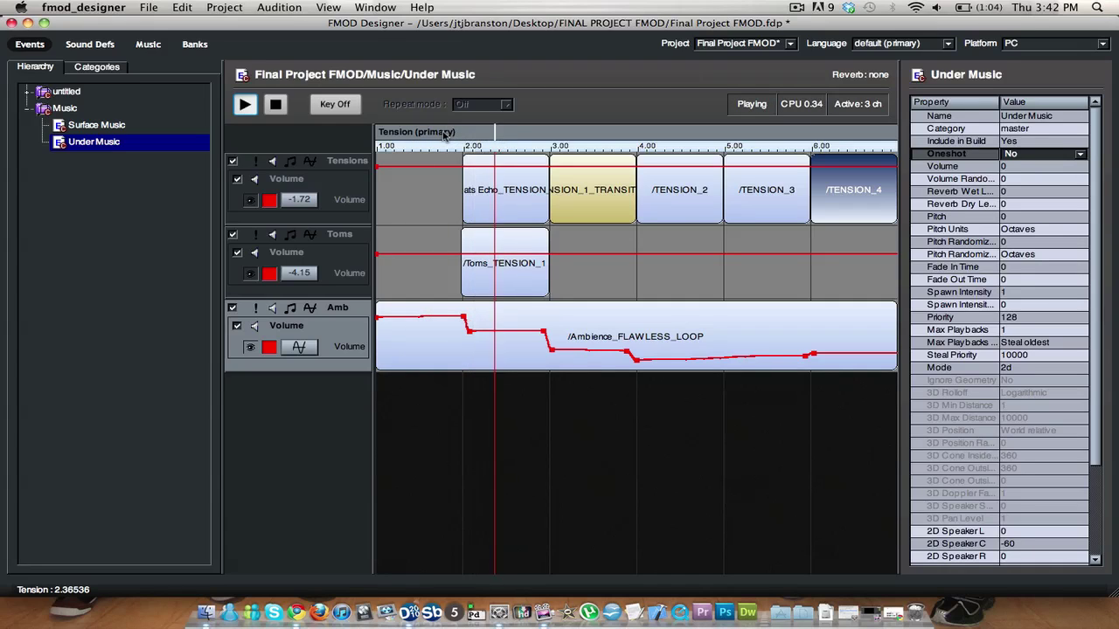
pyautogui.click(691, 138)
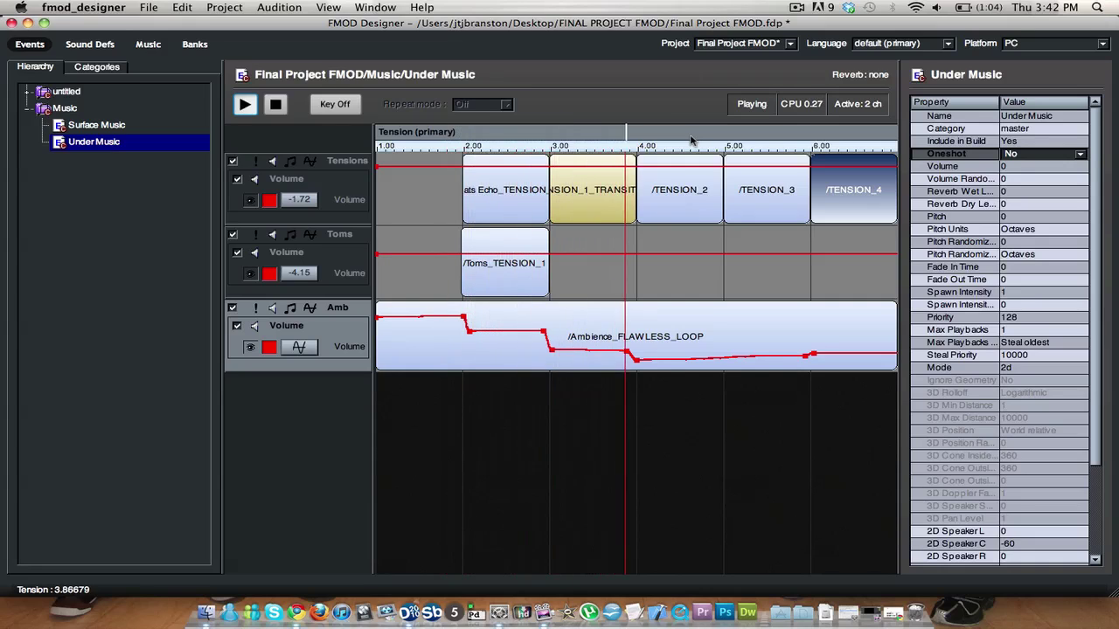
pyautogui.press('space')
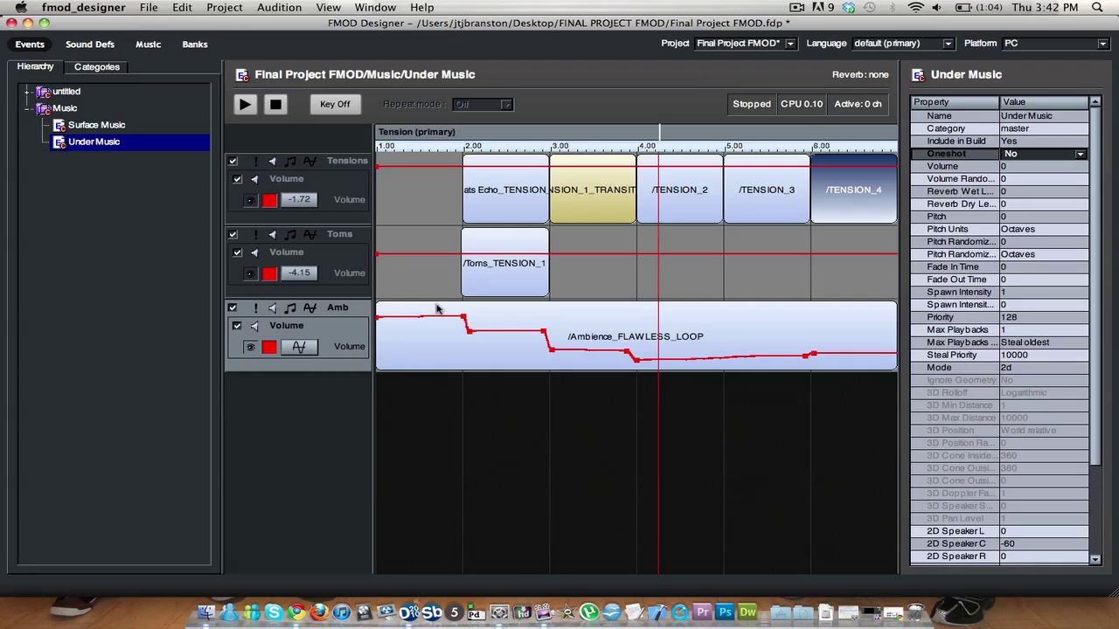